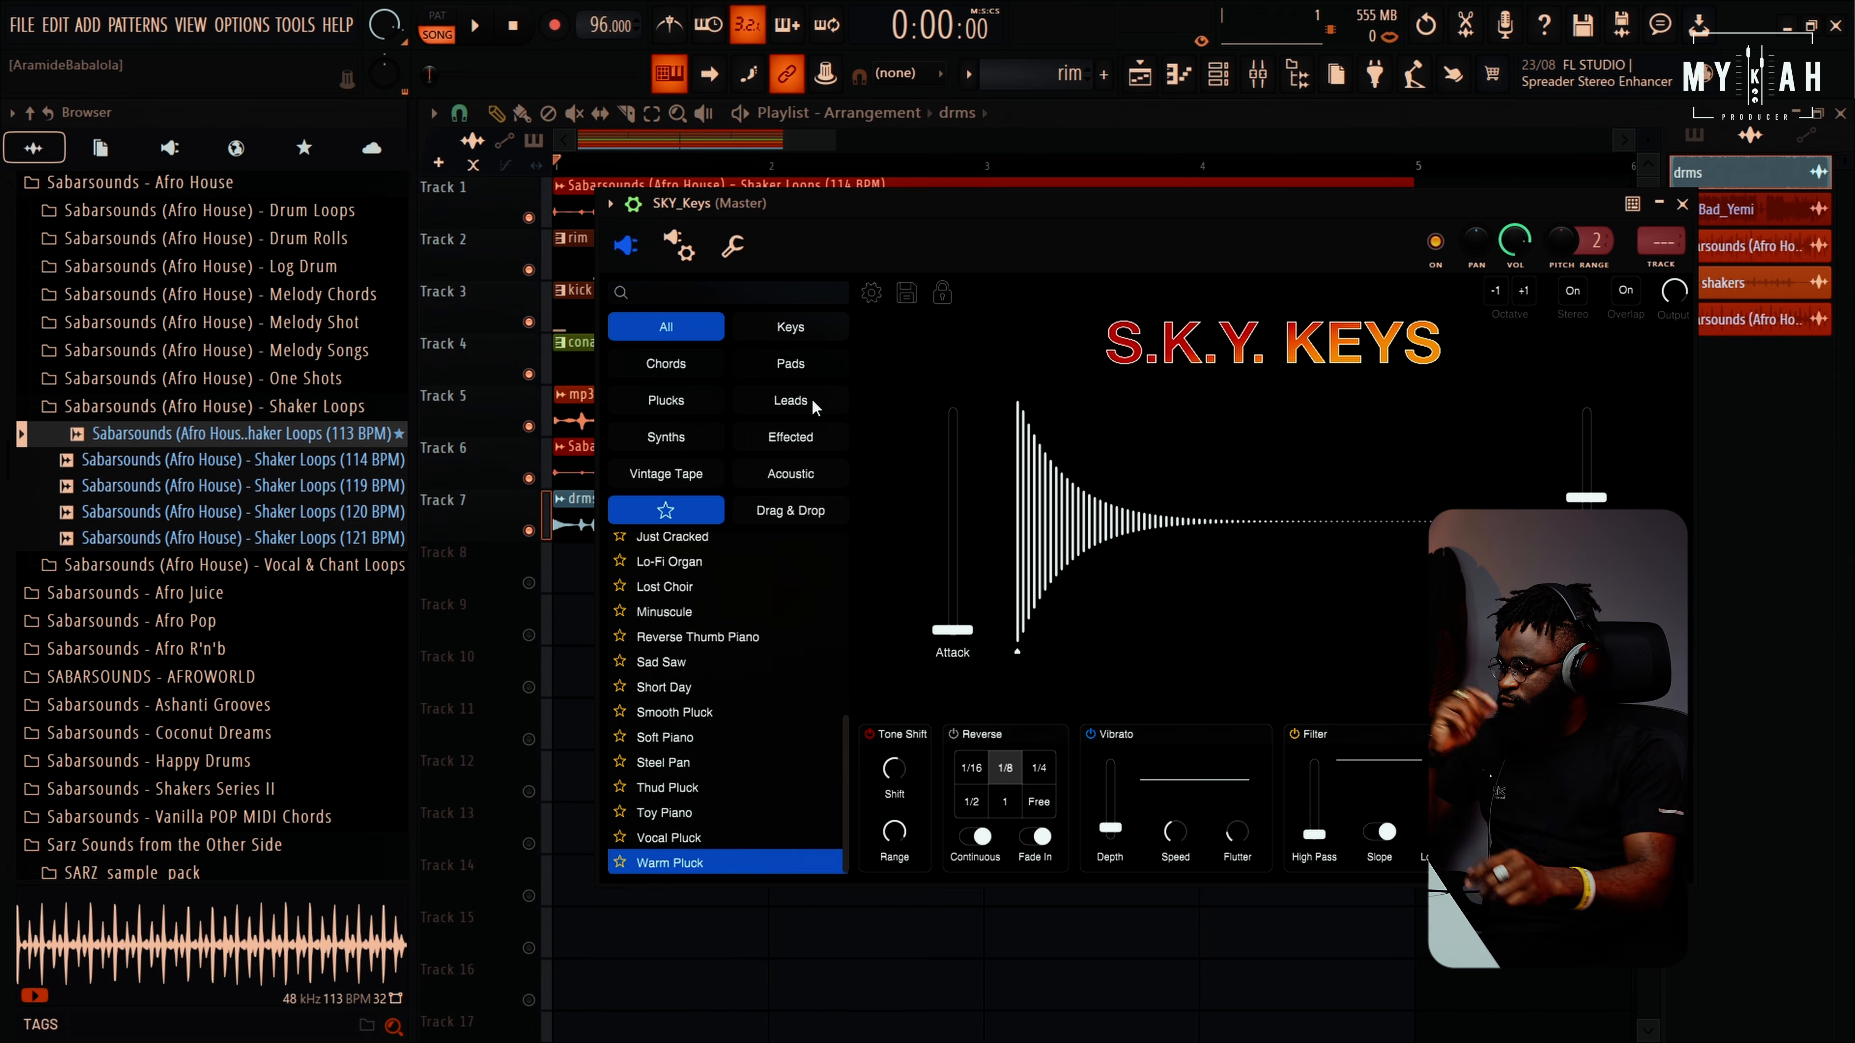
# Record a three-chord SKY_Keys progression into a pattern named chord 1
pyautogui.click(1216, 86)
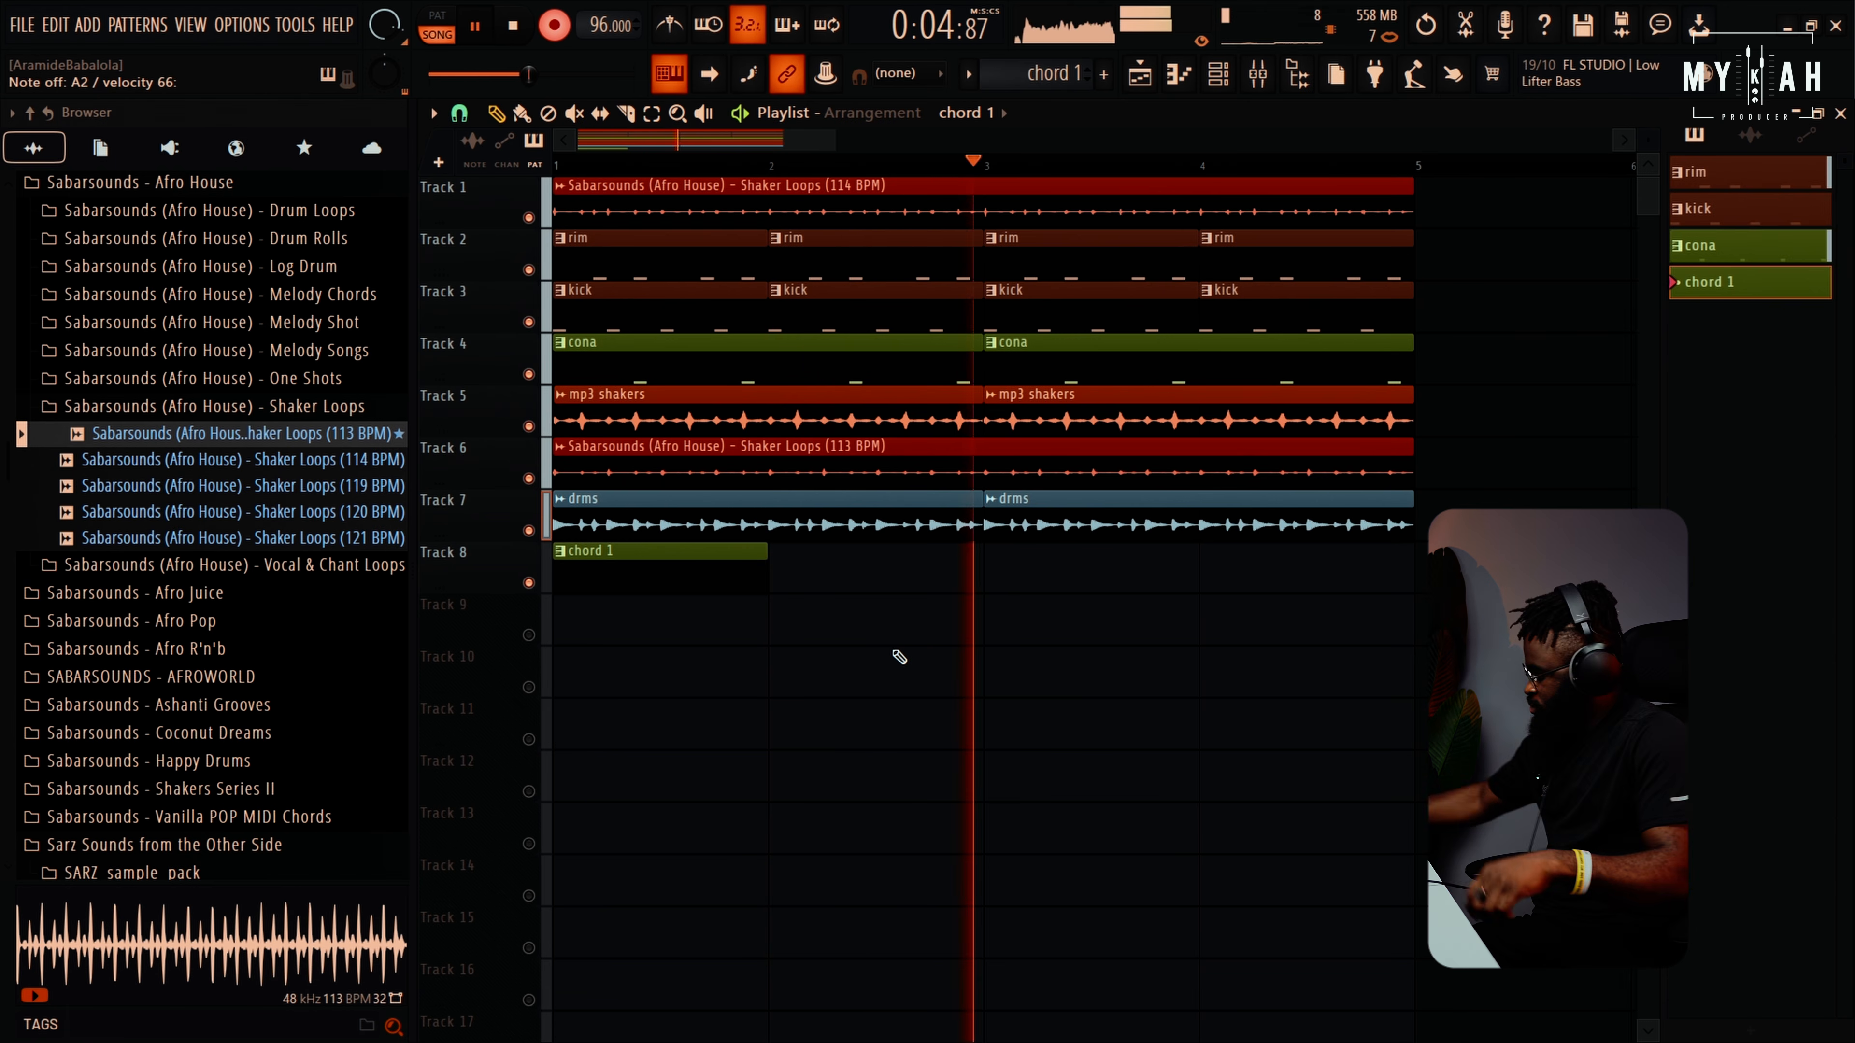
pyautogui.press('space')
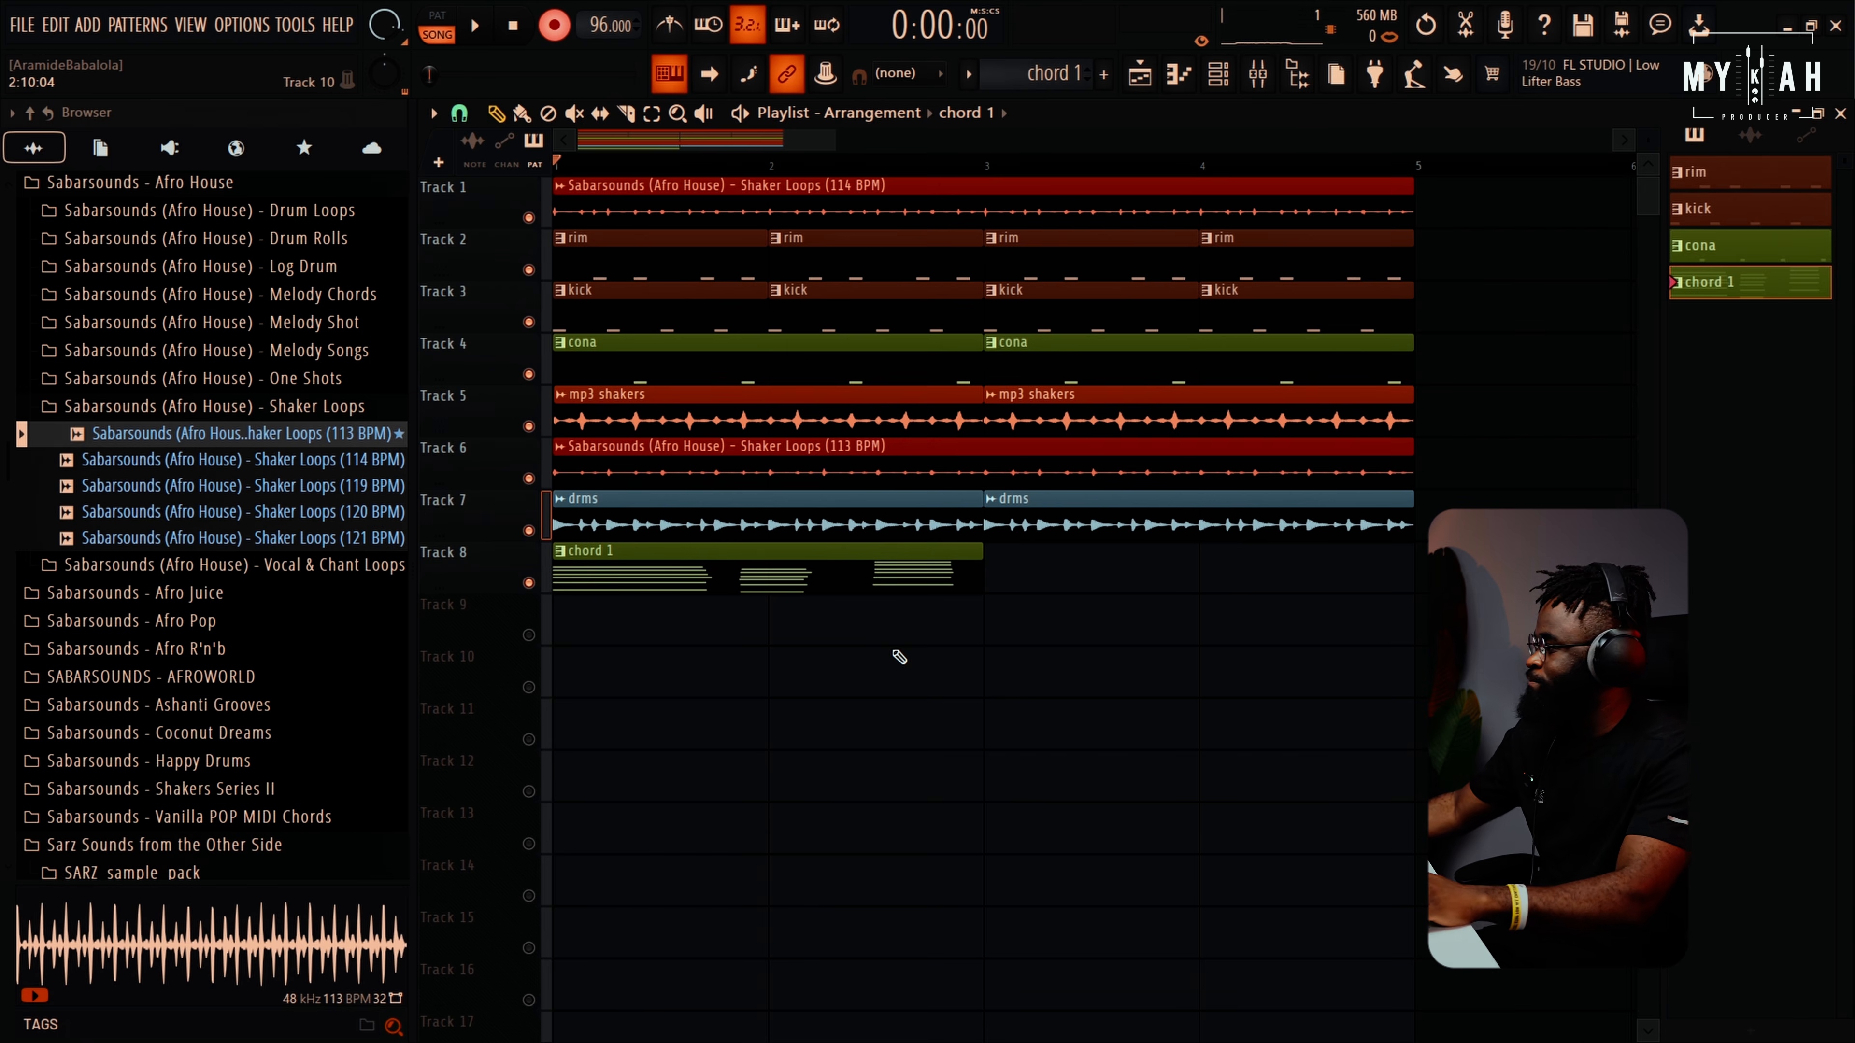
# Open the recorded chord 1 clip in the piano roll and examine the notes of each chord
pyautogui.doubleClick(805, 565)
pyautogui.moveTo(977, 138); pyautogui.dragTo(759, 175)
pyautogui.scroll(-8, 1212, 663)
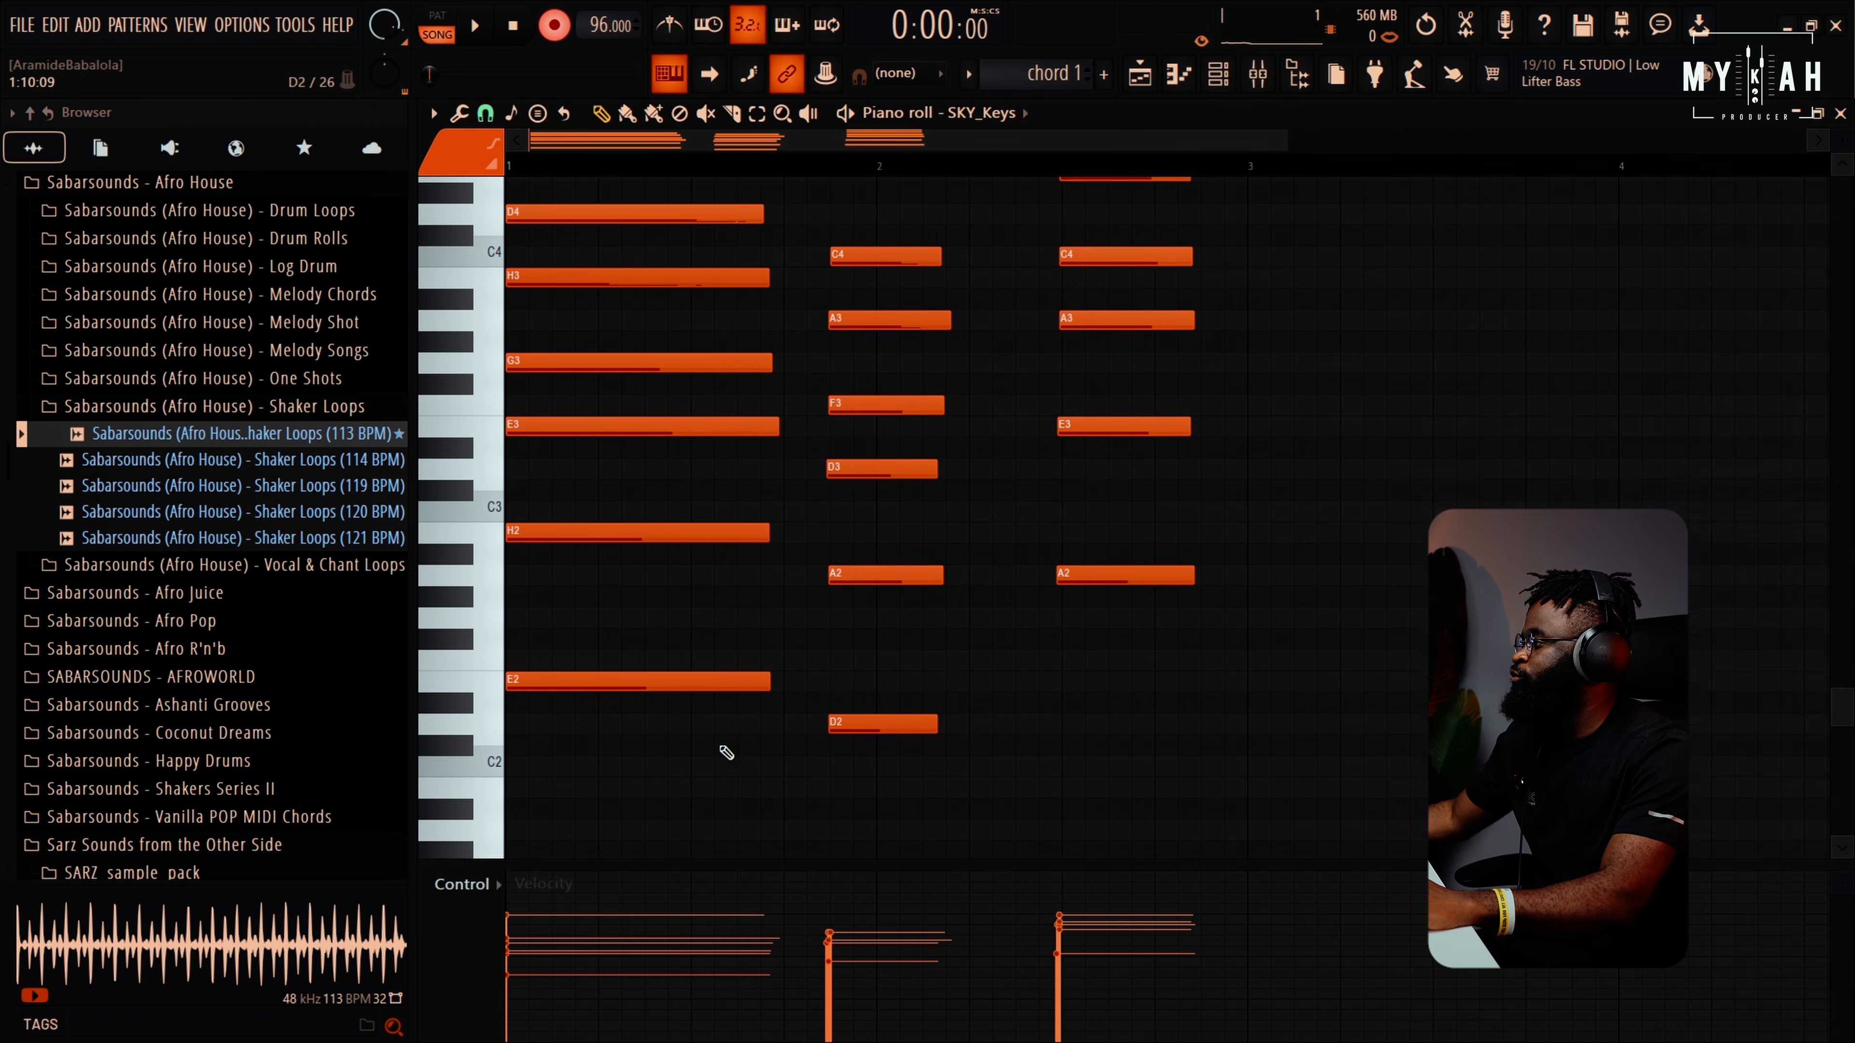
pyautogui.scroll(-1, 531, 647)
pyautogui.scroll(1, 508, 647)
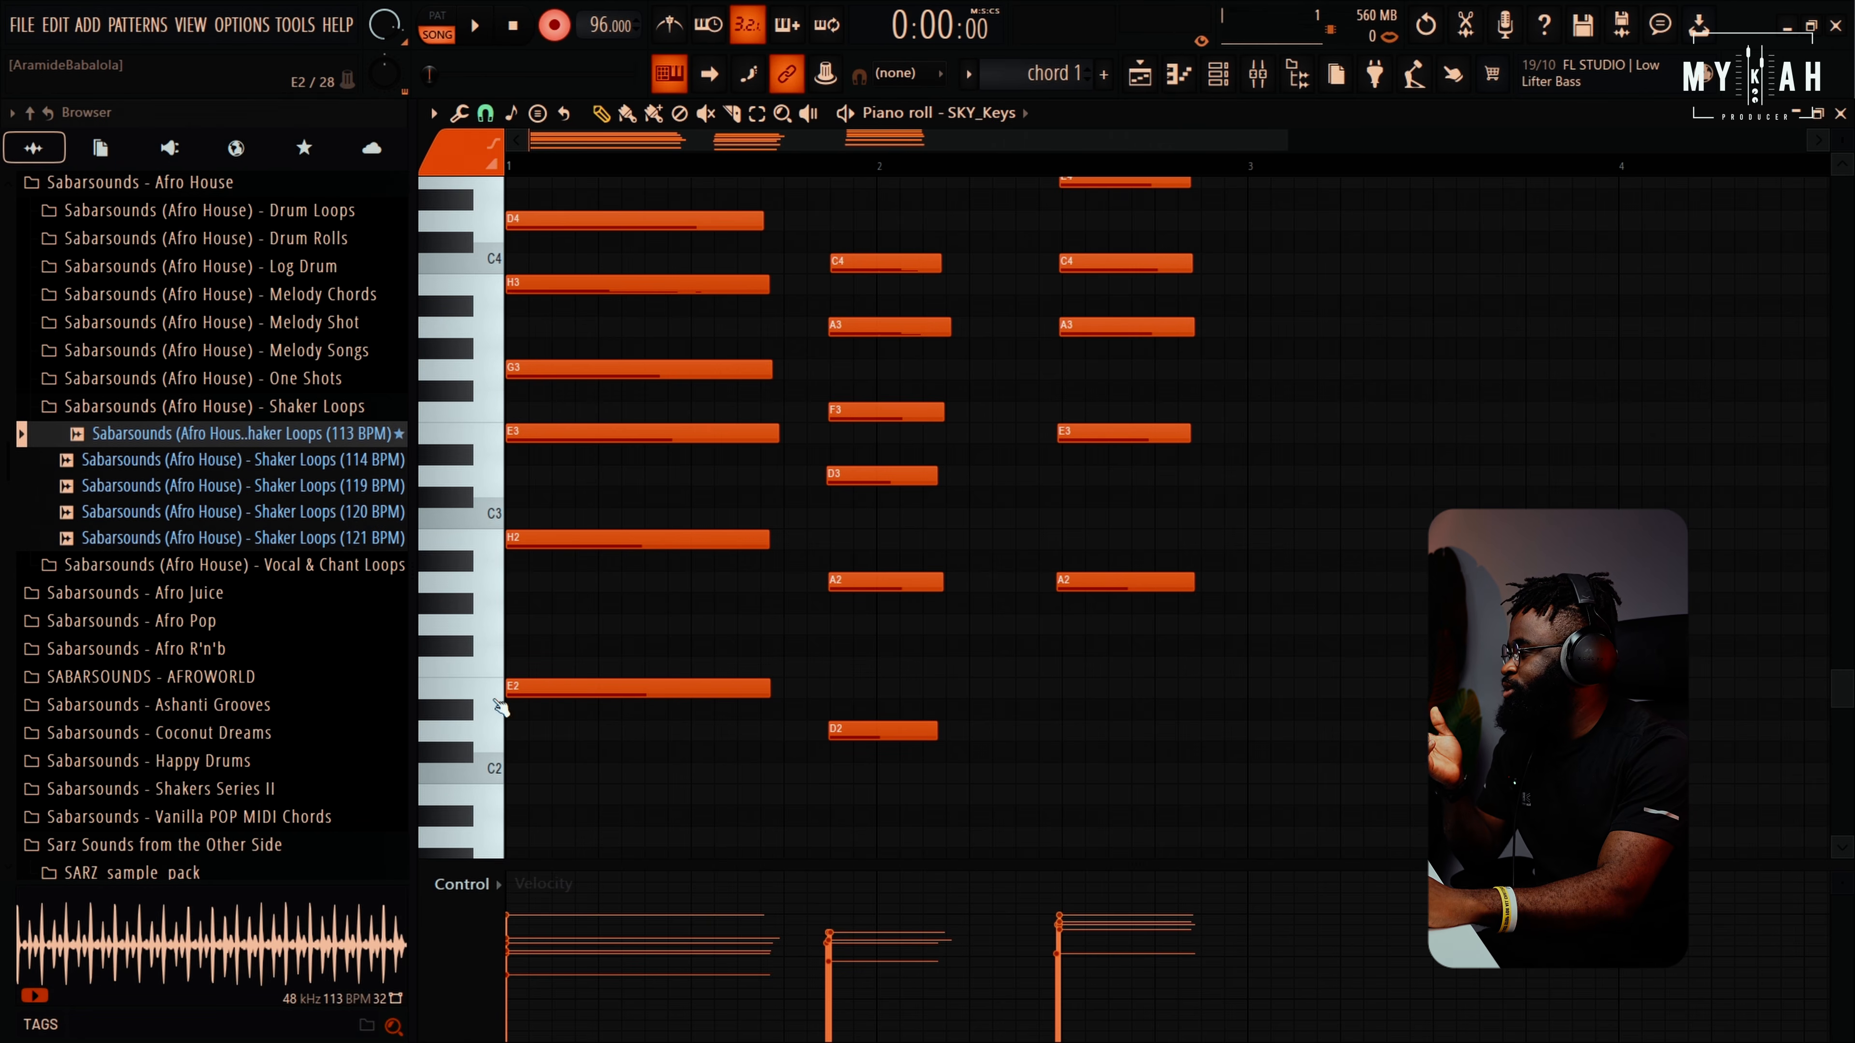
pyautogui.scroll(3, 555, 629)
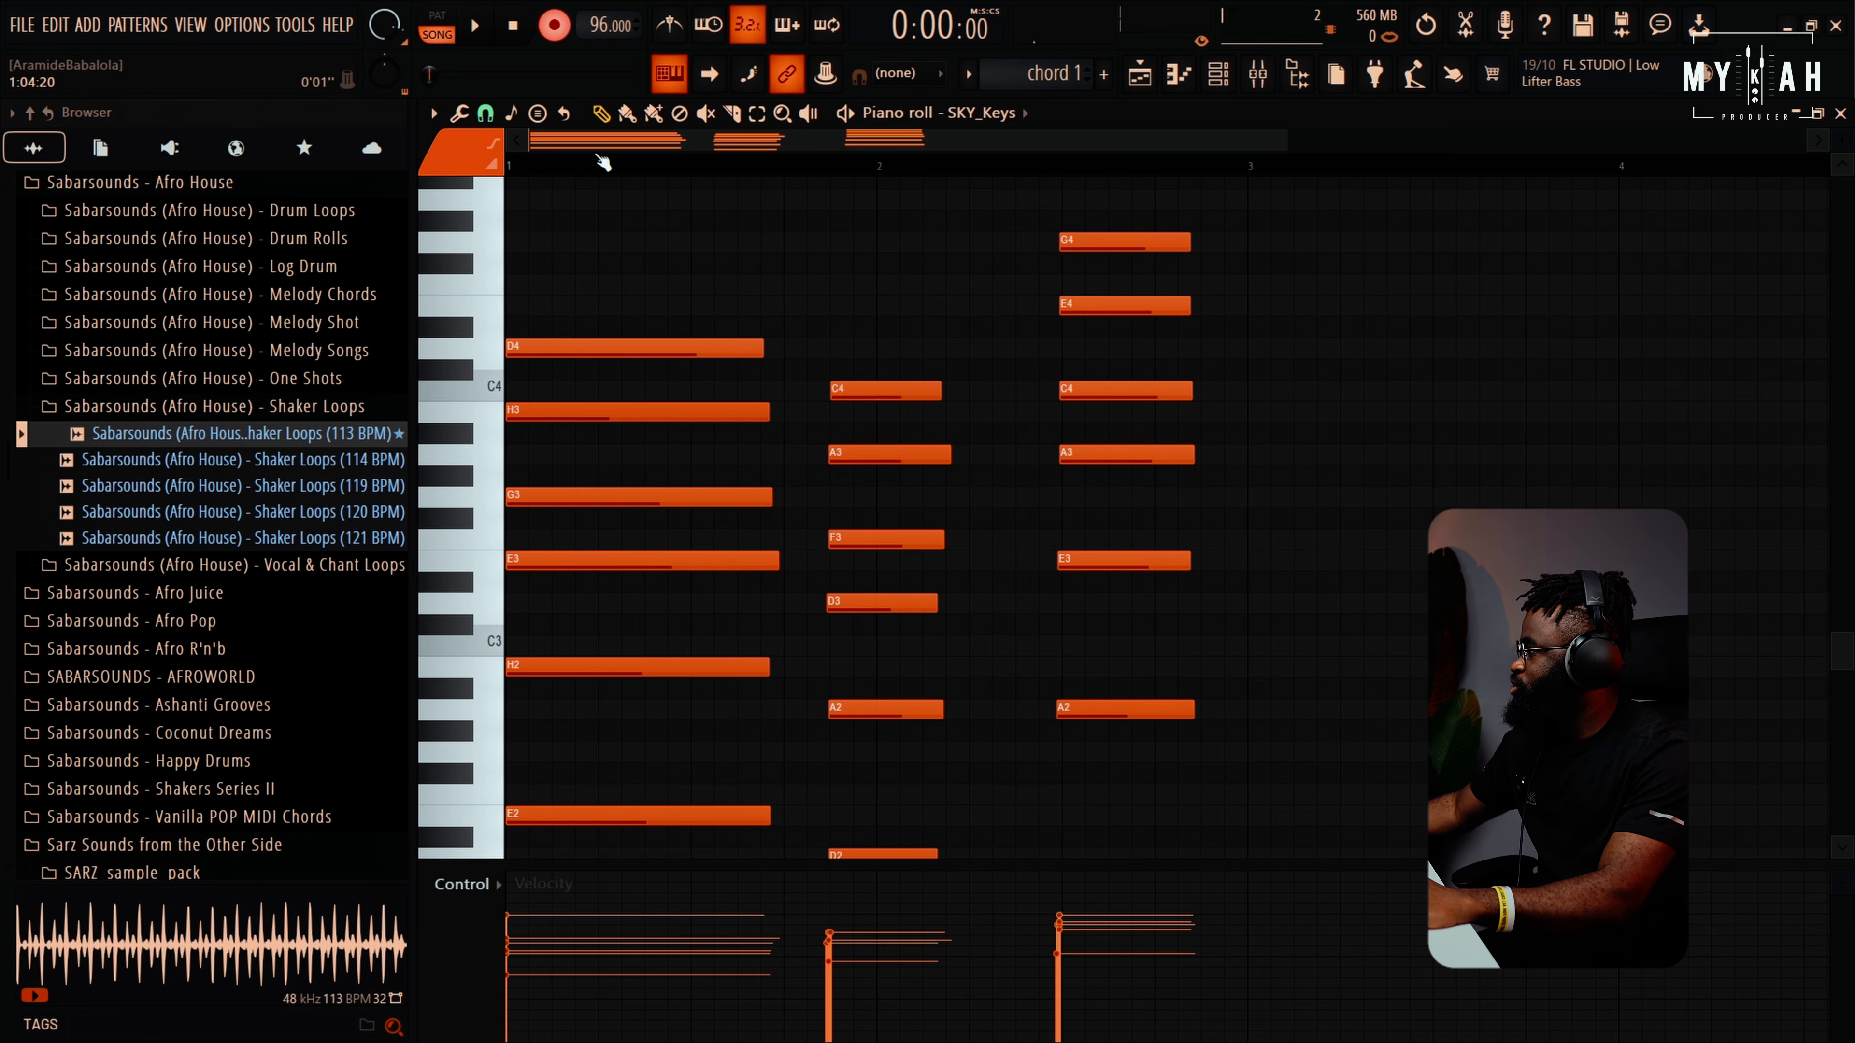
# Switch playback to pattern mode and listen to the chord 1 progression while following its notes
pyautogui.click(442, 33)
pyautogui.press('space')
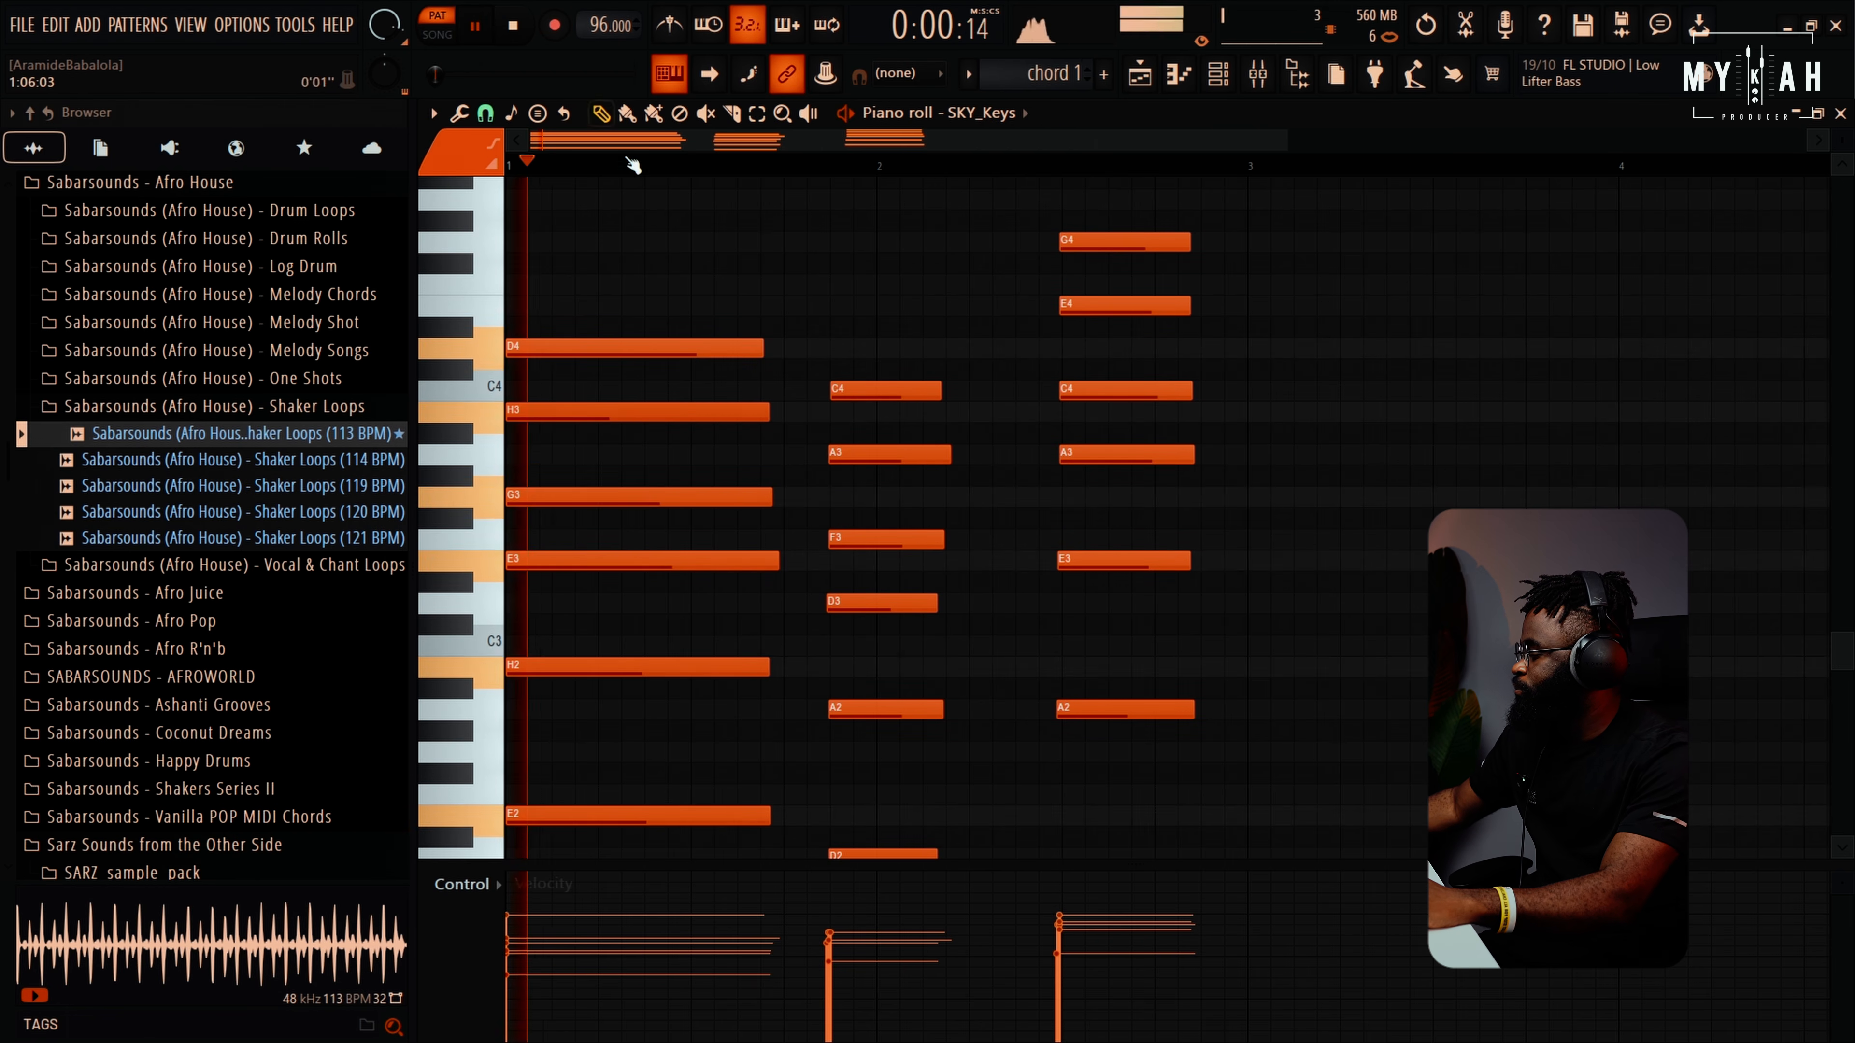
pyautogui.scroll(-3, 796, 559)
pyautogui.press('space')
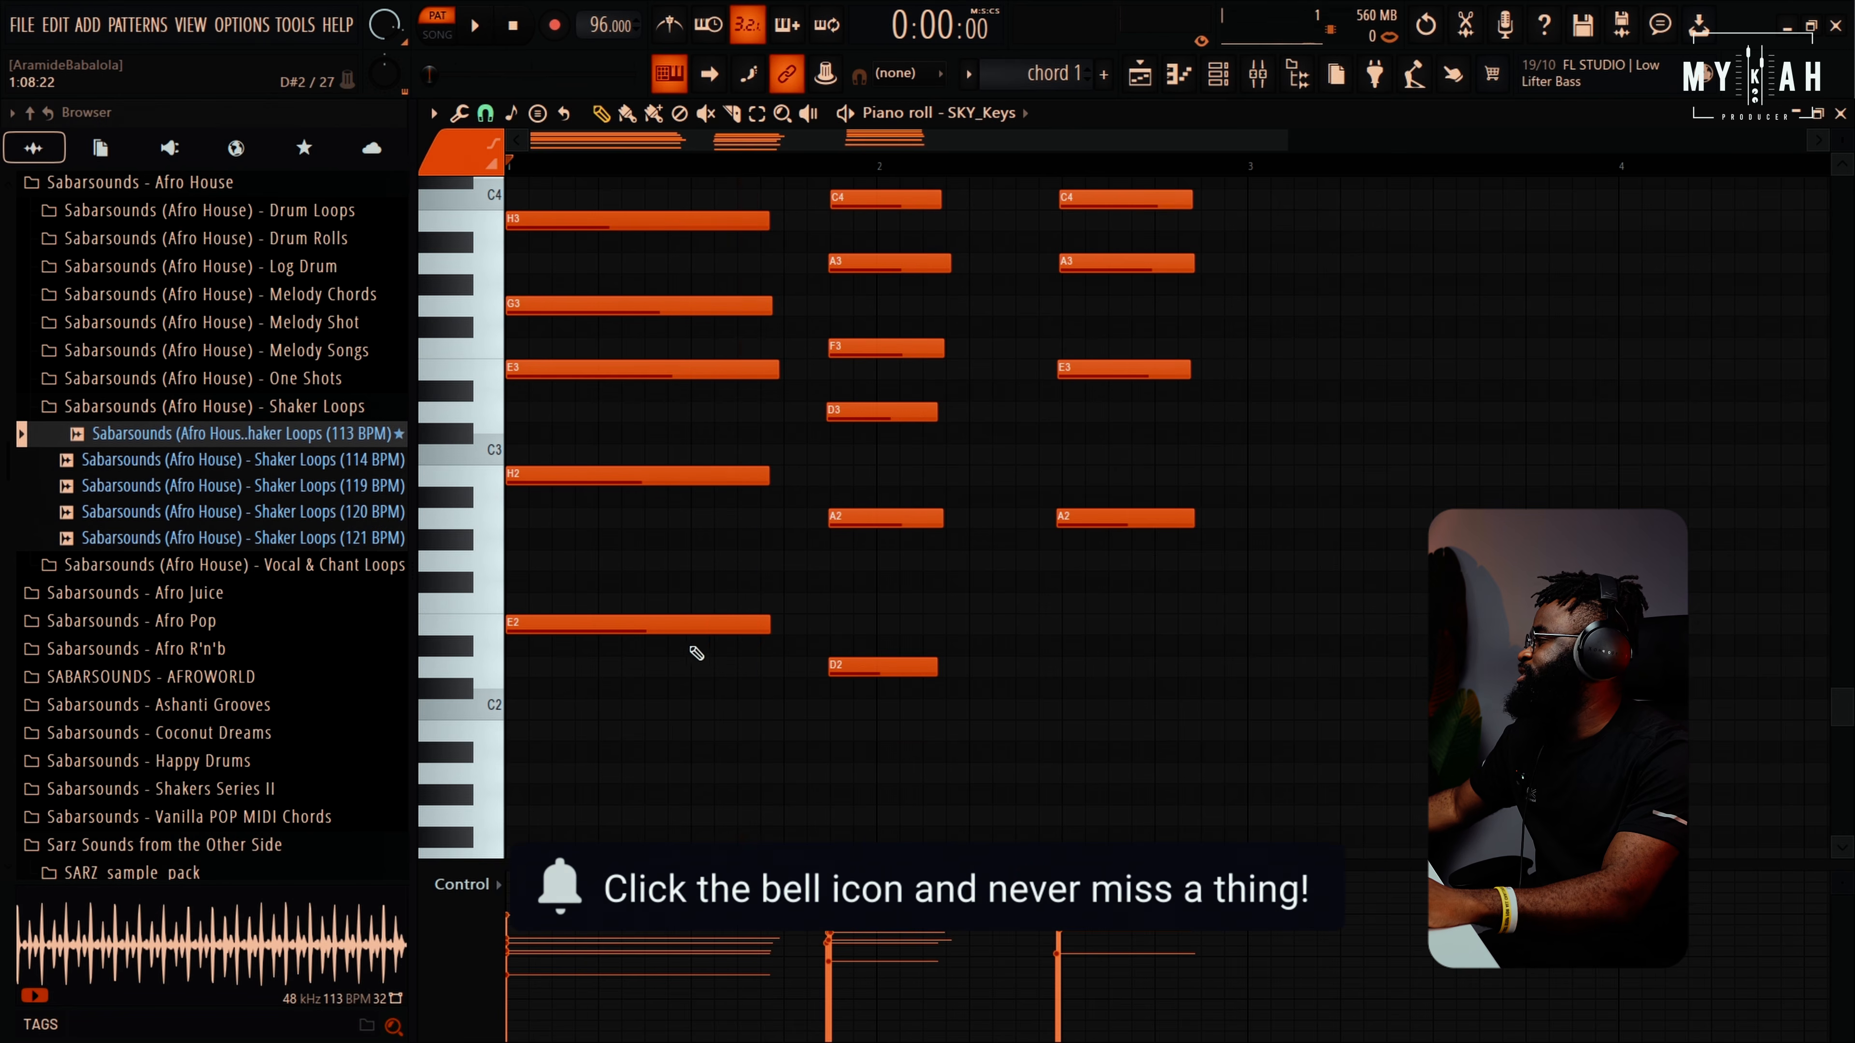
pyautogui.scroll(3, 680, 343)
pyautogui.scroll(-3, 659, 888)
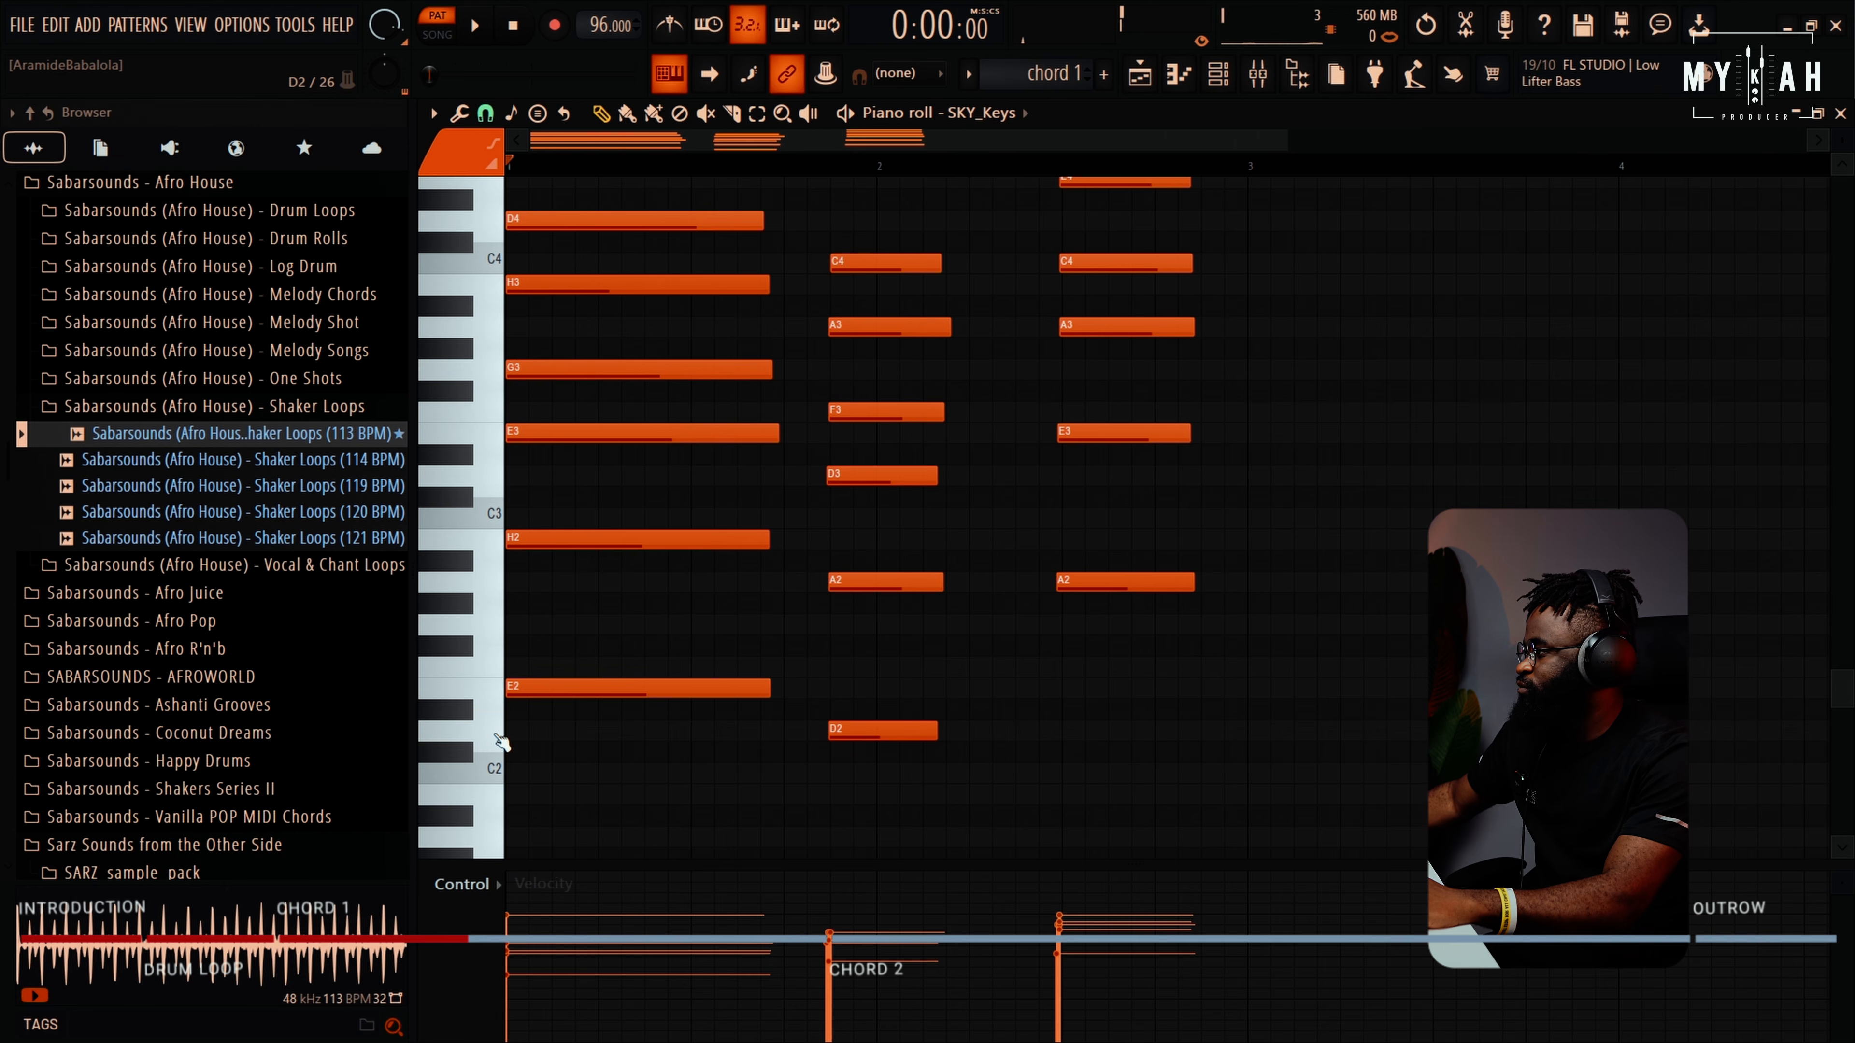
pyautogui.press('space')
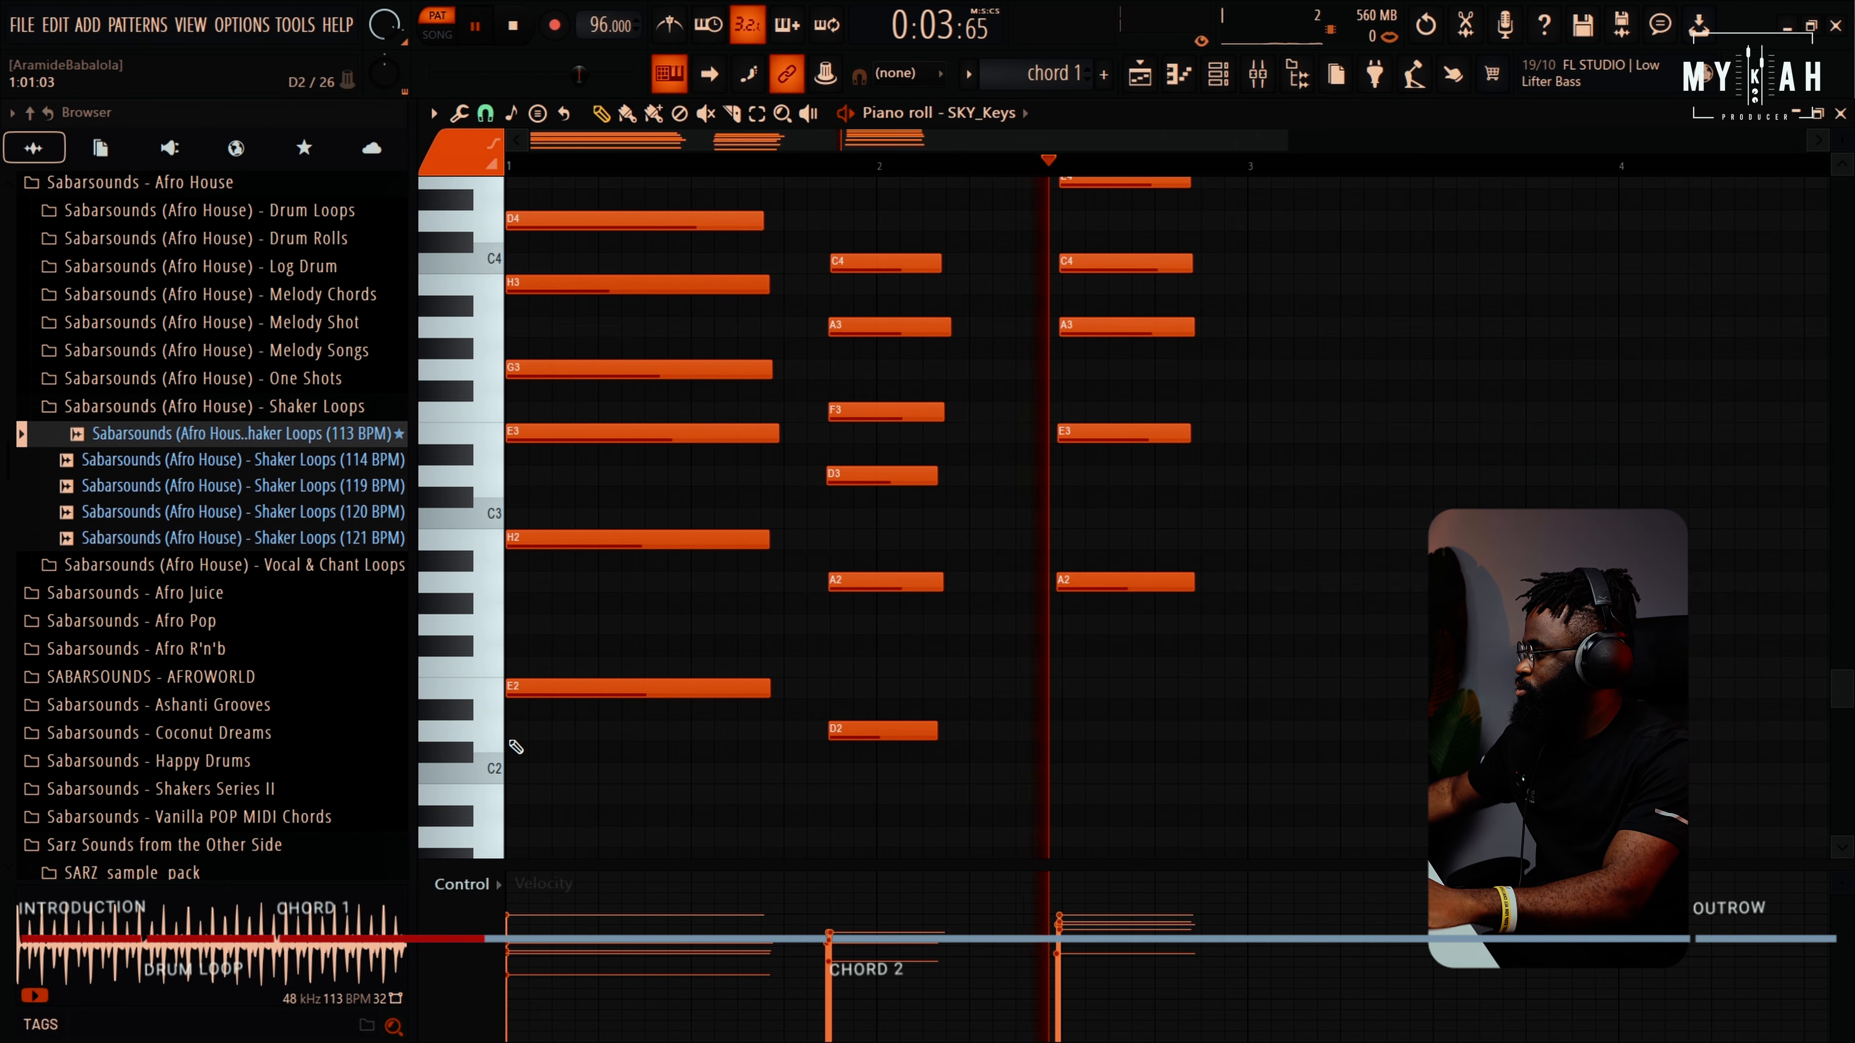
pyautogui.press('space')
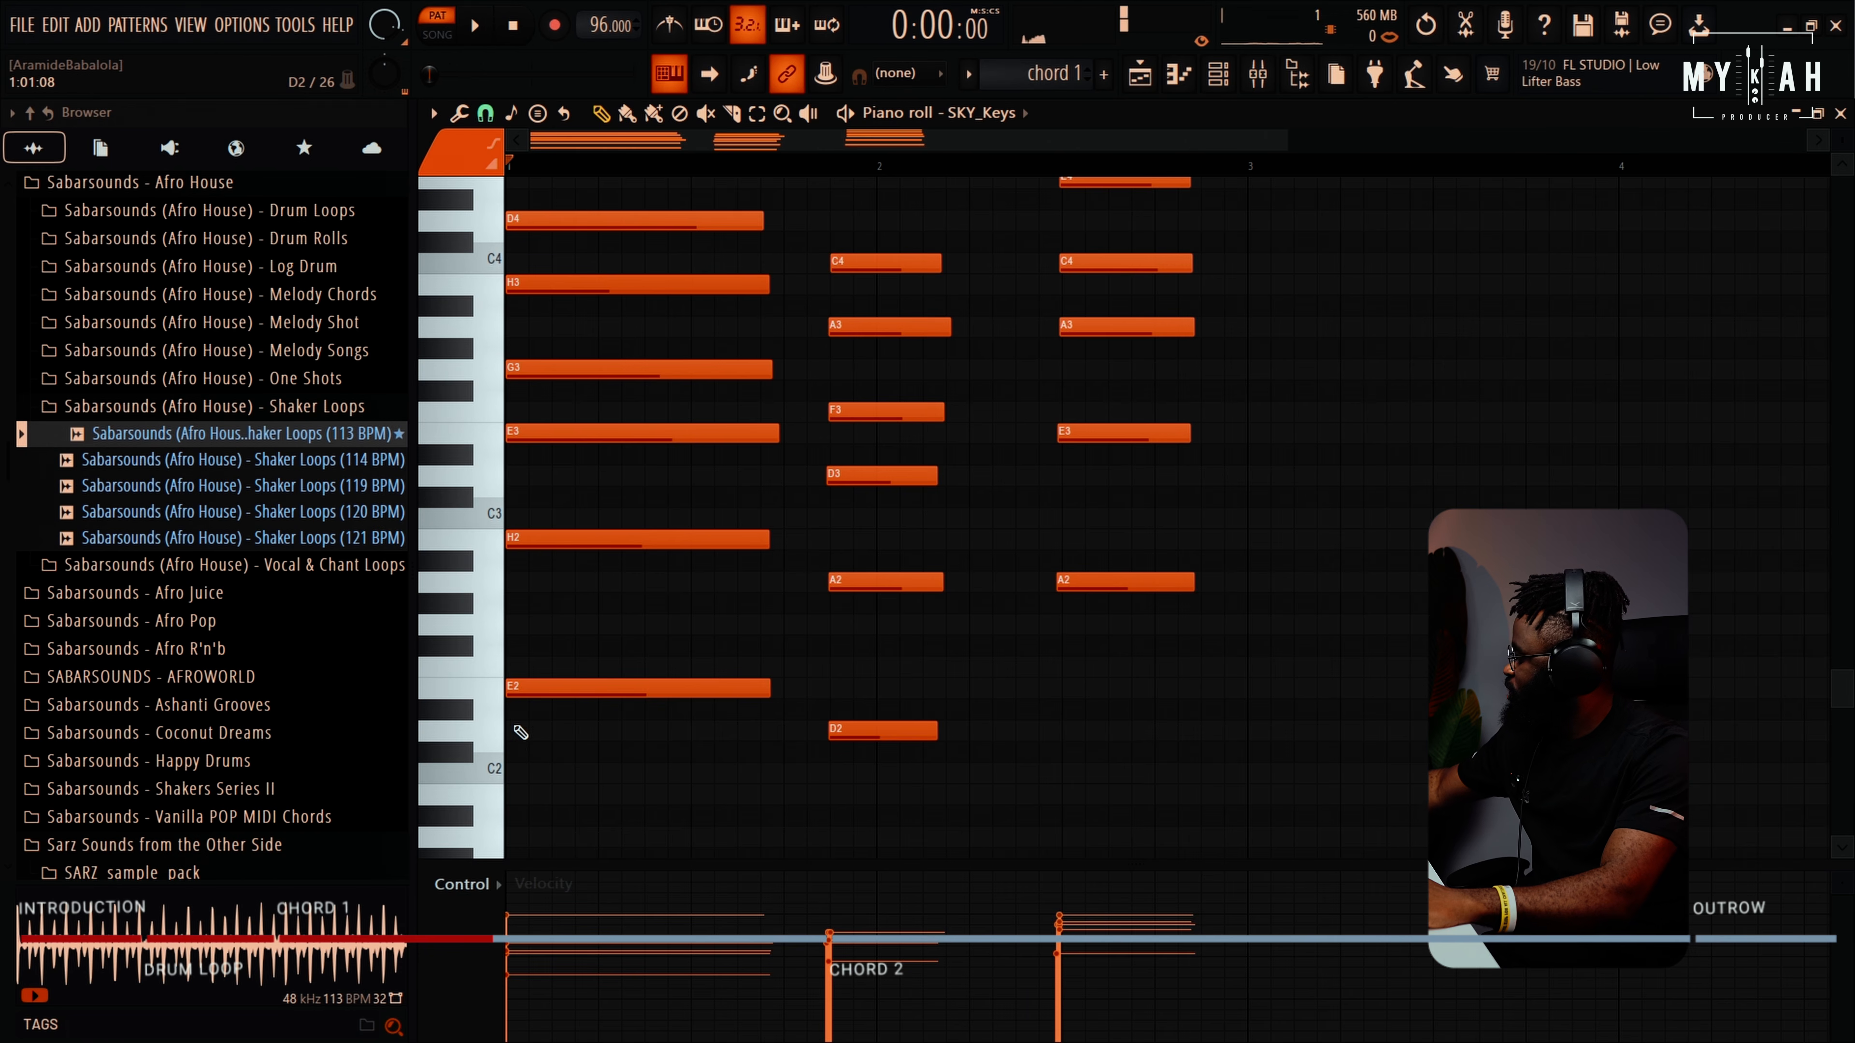
# Level the velocities of all chord 1 notes to one uniform value by scaling their levels
pyautogui.hotkey('alt', 'x')
pyautogui.moveTo(993, 514); pyautogui.dragTo(993, 488)
pyautogui.click(988, 662)
pyautogui.scroll(3, 1101, 738)
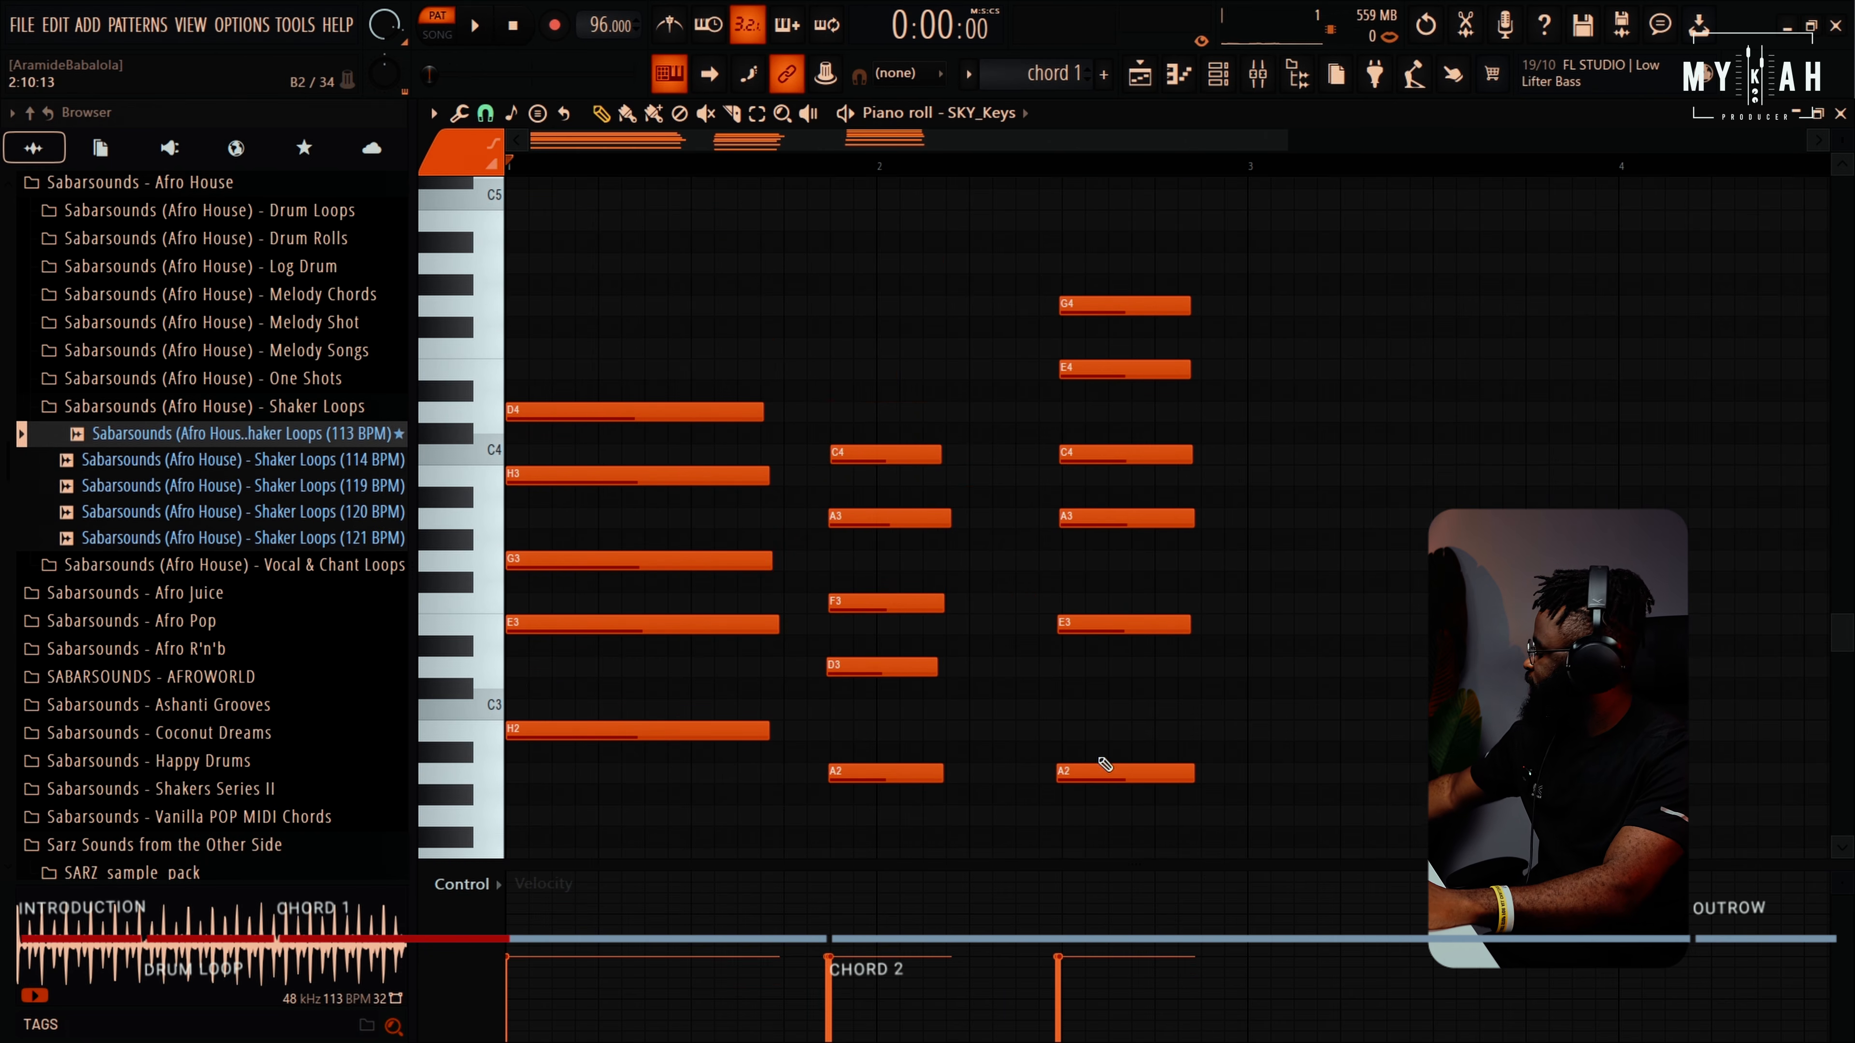
# Select all notes of the third chord, quantize them to the grid, and clear the selection
pyautogui.moveTo(1107, 252); pyautogui.dragTo(1126, 795)
pyautogui.hotkey('ctrl', 'q')
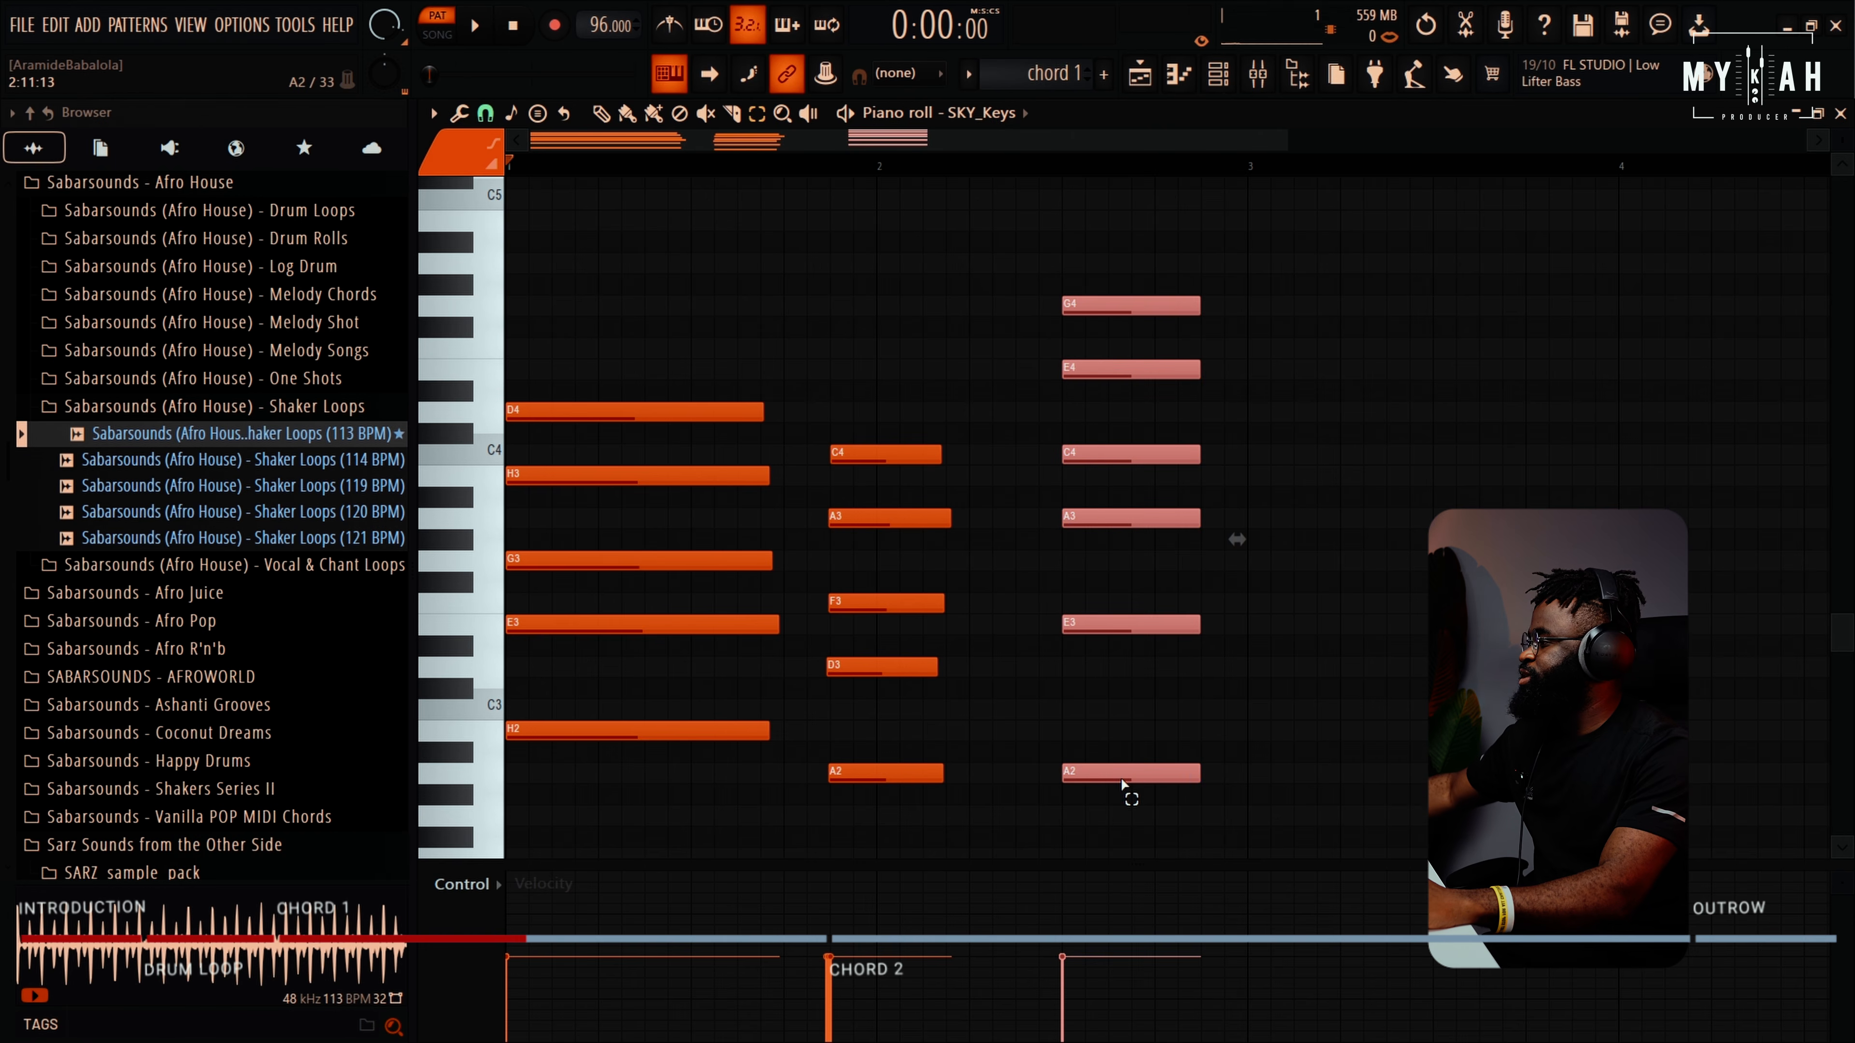
pyautogui.hotkey('ctrl', 'd')
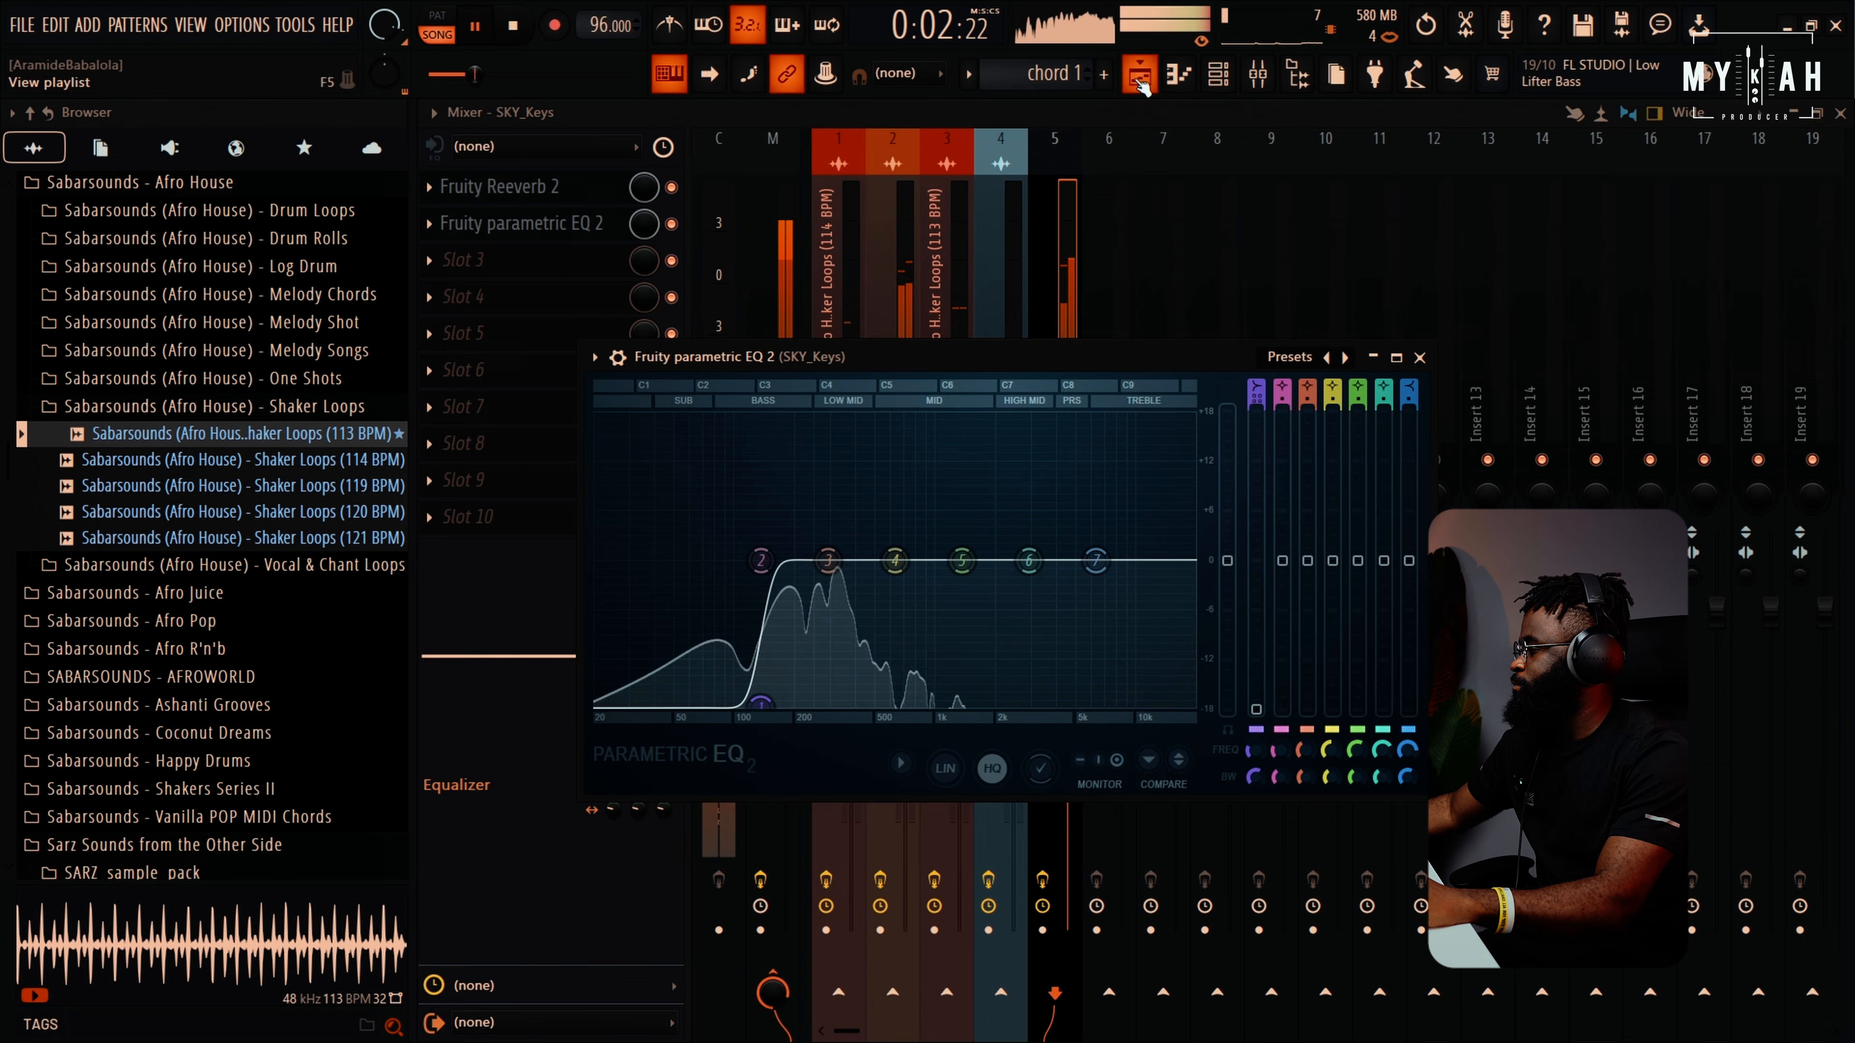
# Return to the playlist, check the mp3 shakers clip's settings, and unmute the drms track on Track 7
pyautogui.press('F5')
pyautogui.doubleClick(903, 419)
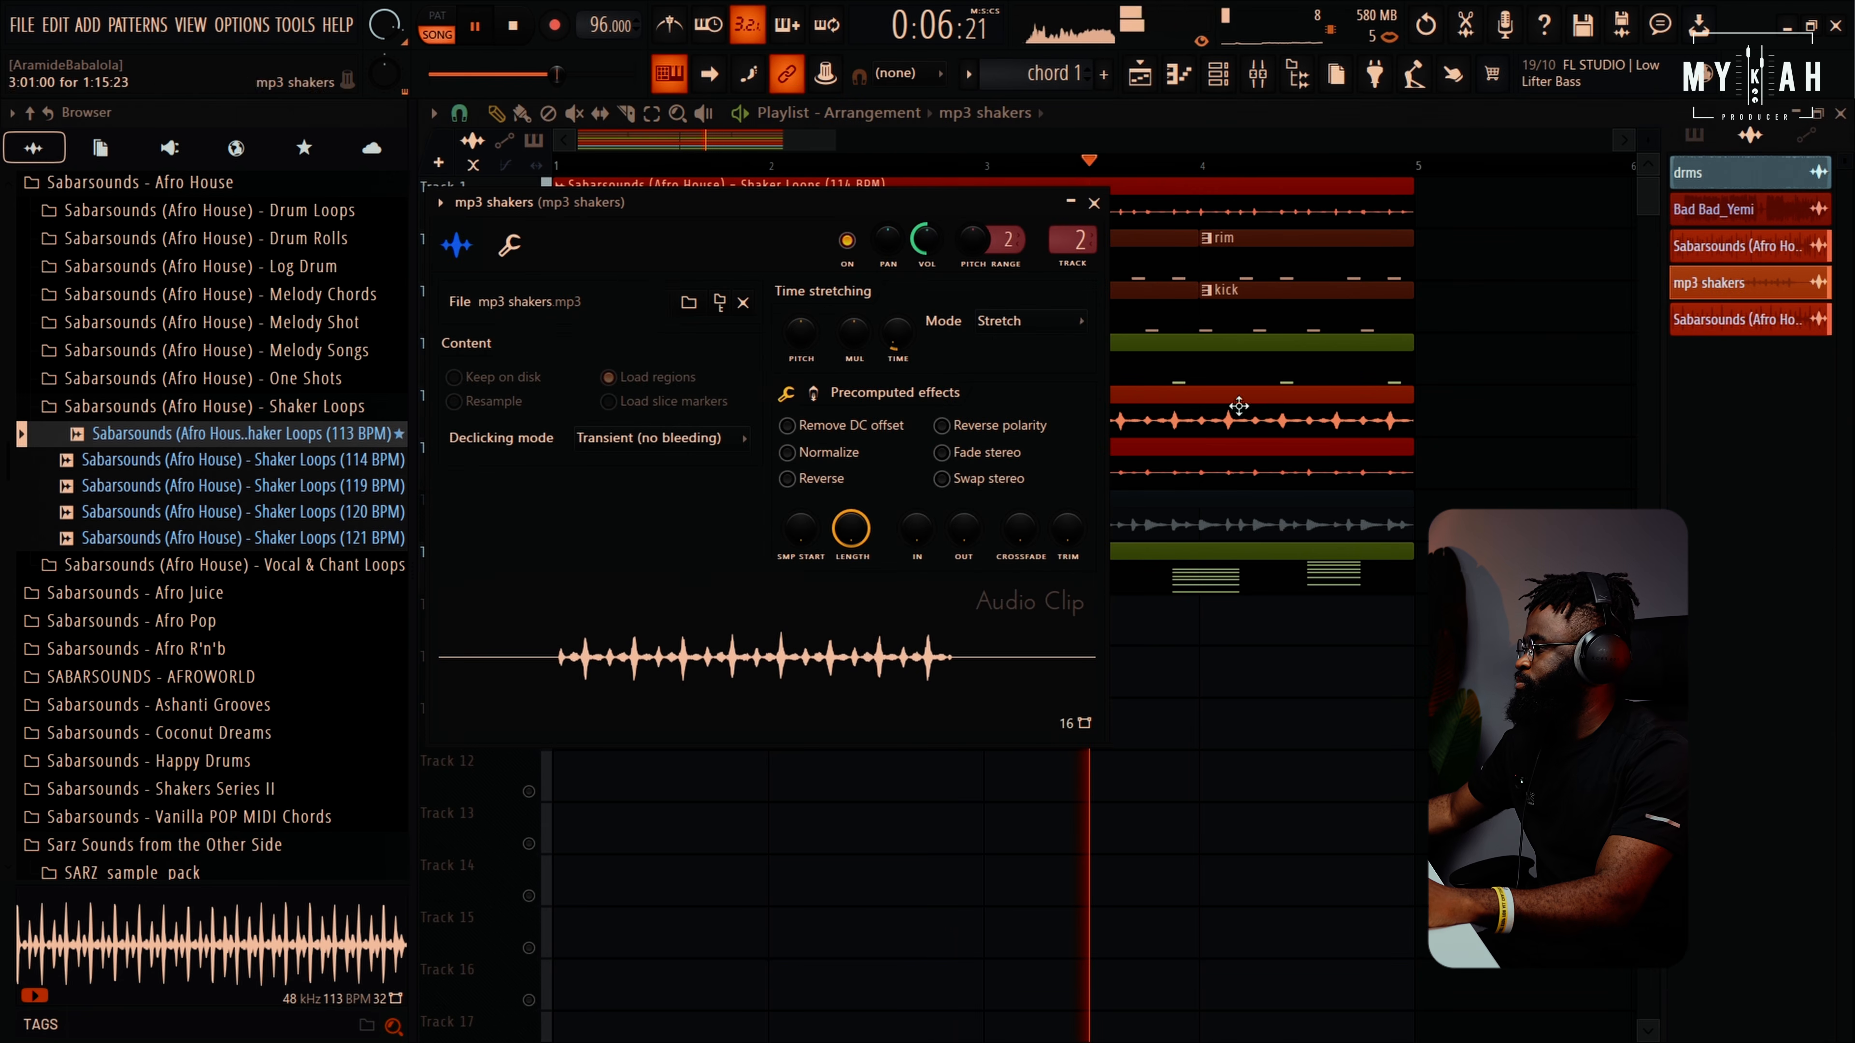
pyautogui.rightClick(1466, 469)
pyautogui.click(531, 533)
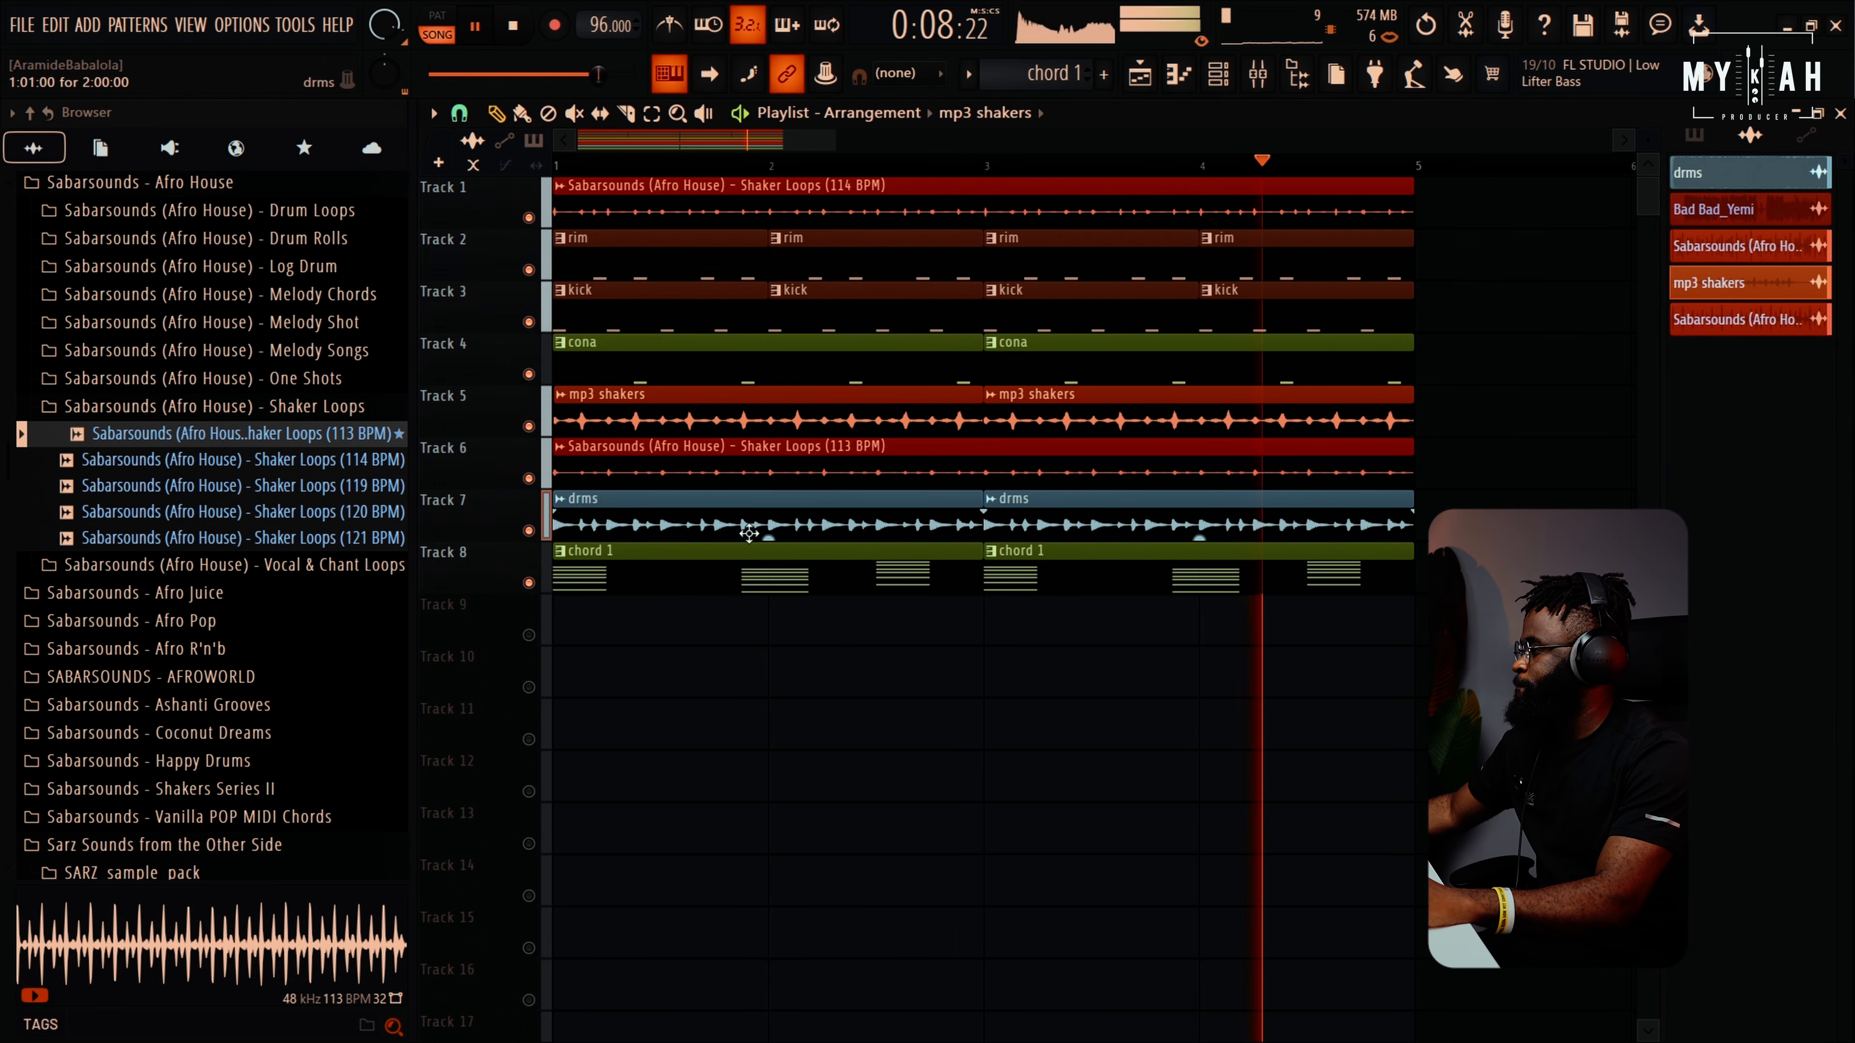
# Stop playback, show the Unsorted channels in the channel rack, and add a SubBoomBass2 instrument
pyautogui.click(1218, 74)
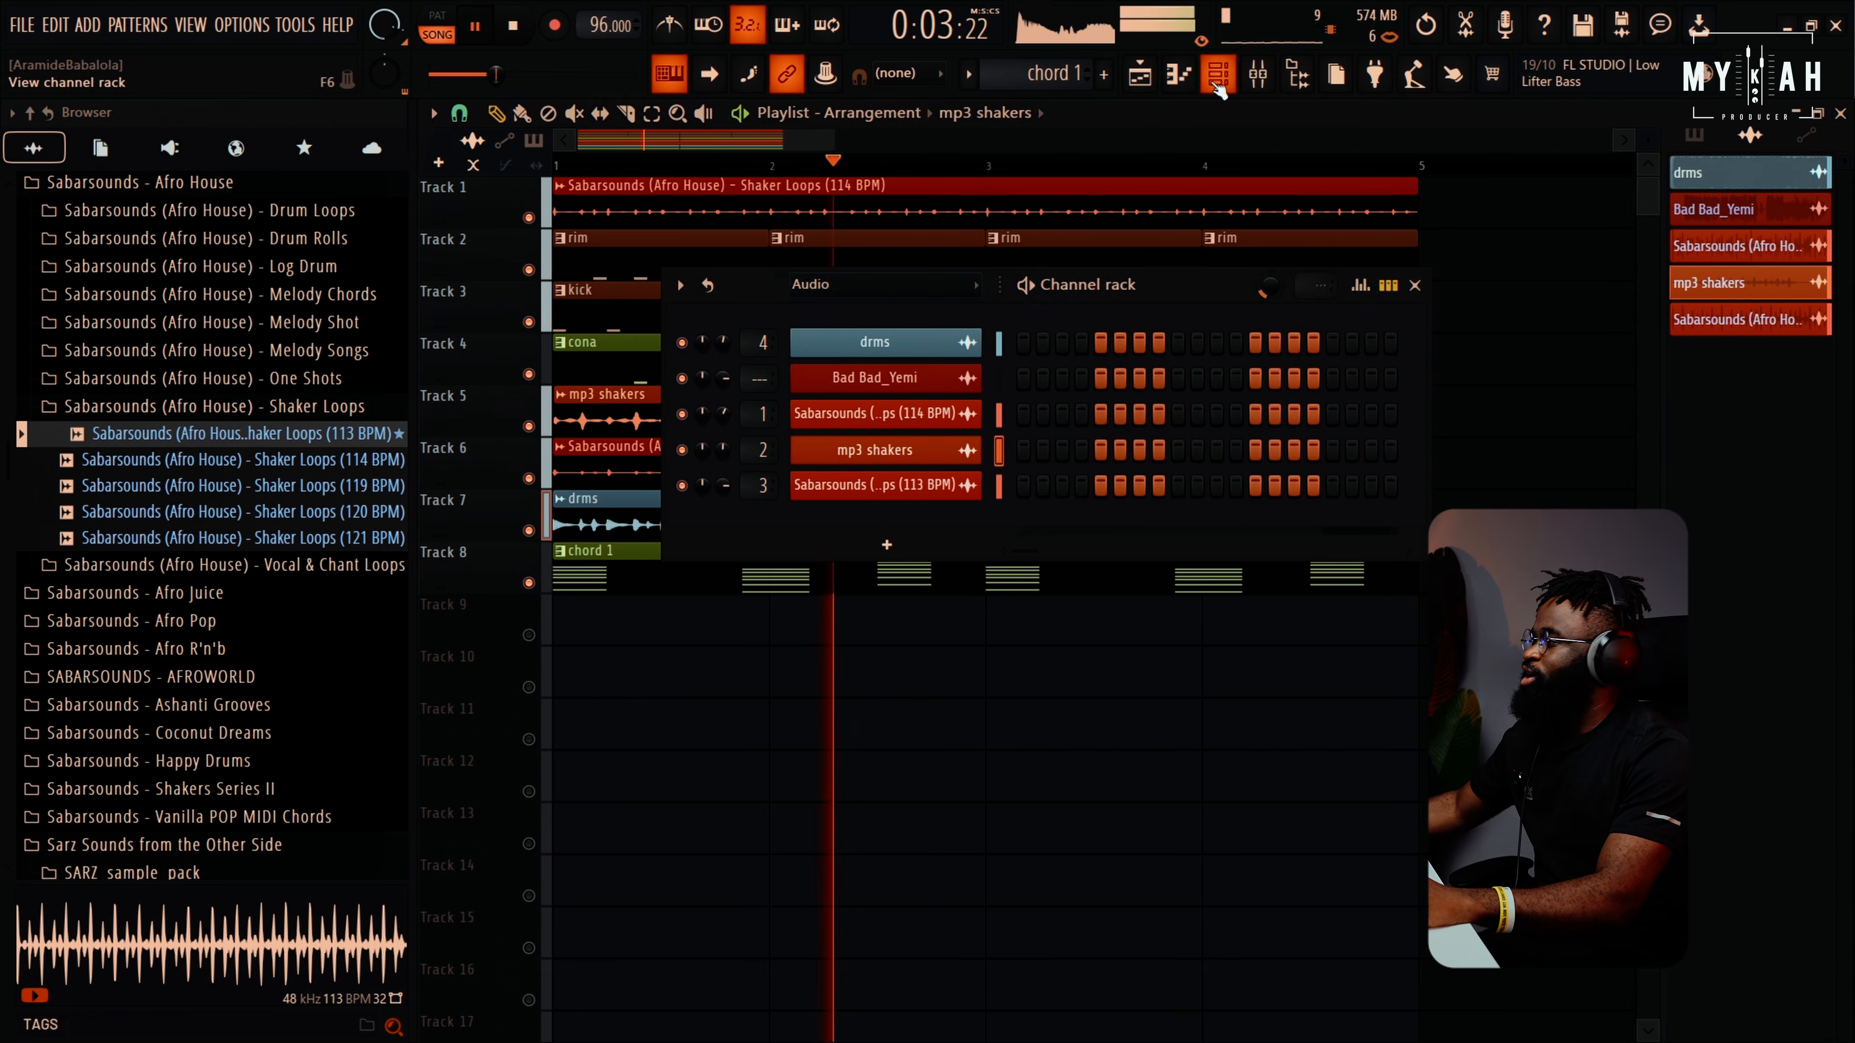
pyautogui.press('space')
pyautogui.click(853, 291)
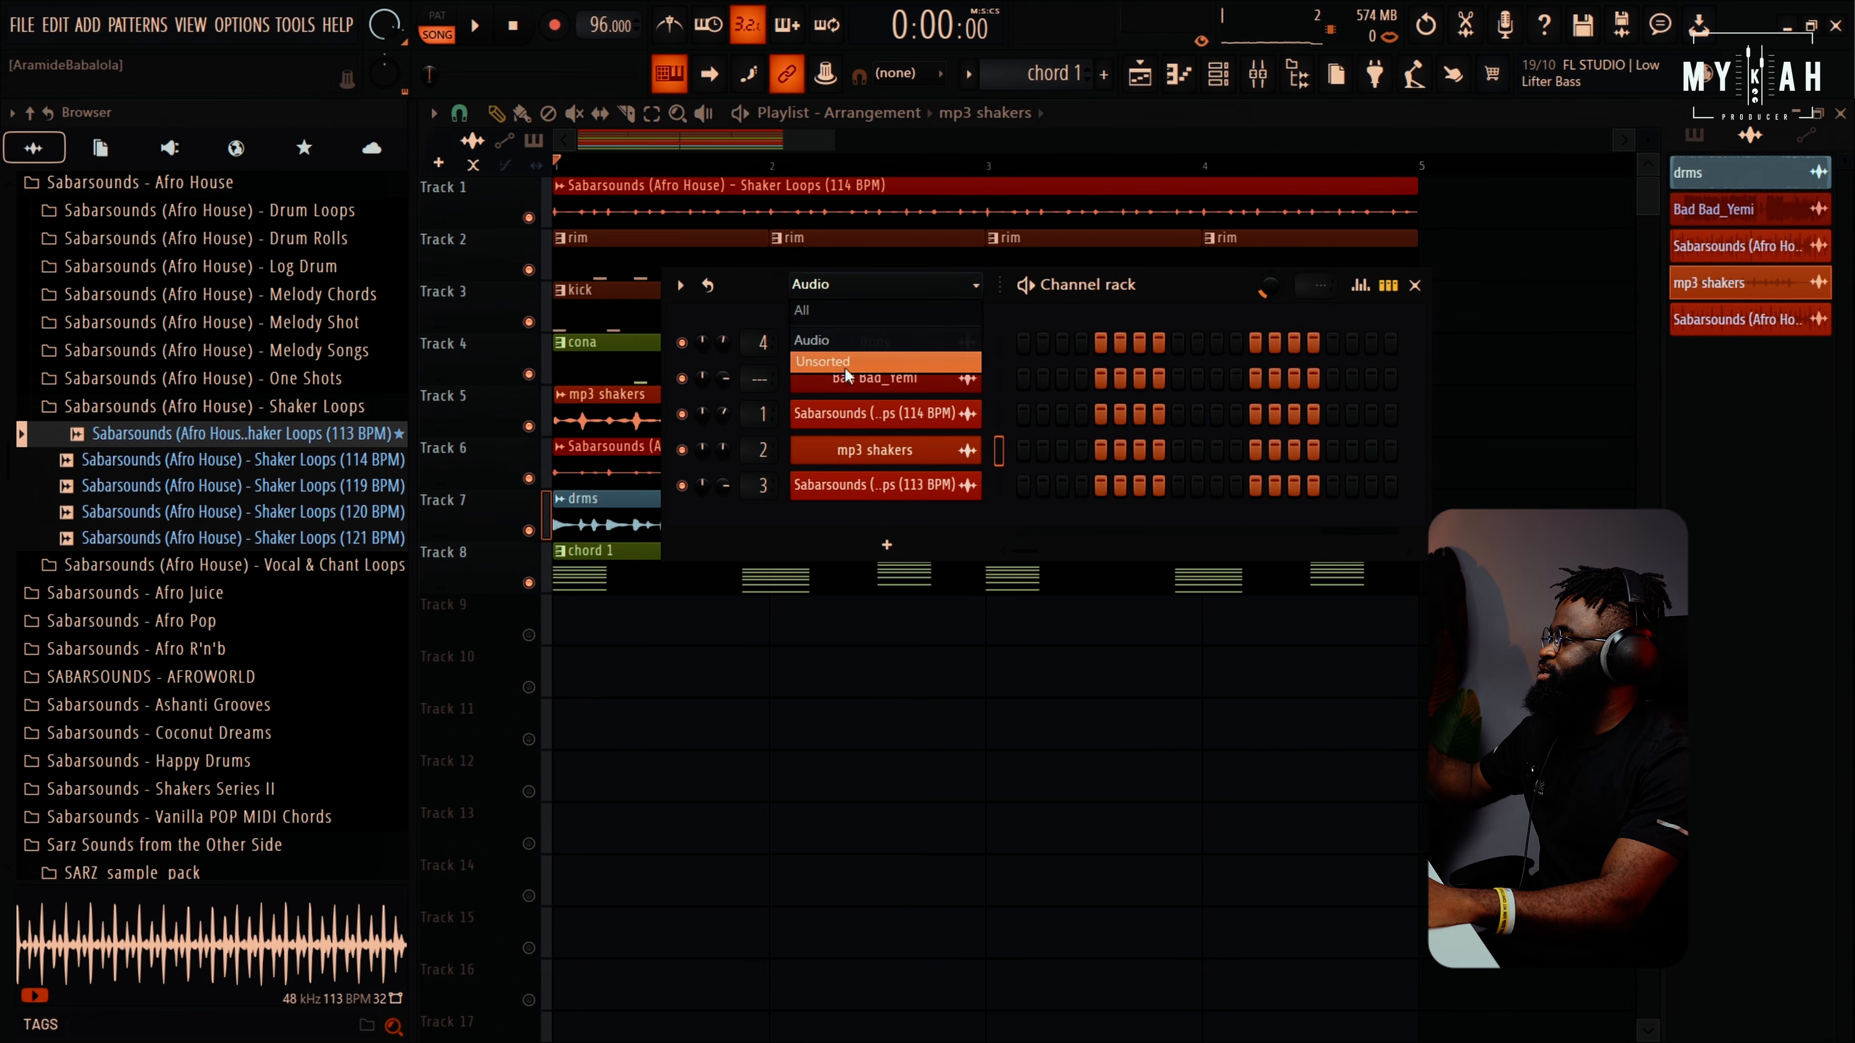
pyautogui.click(845, 368)
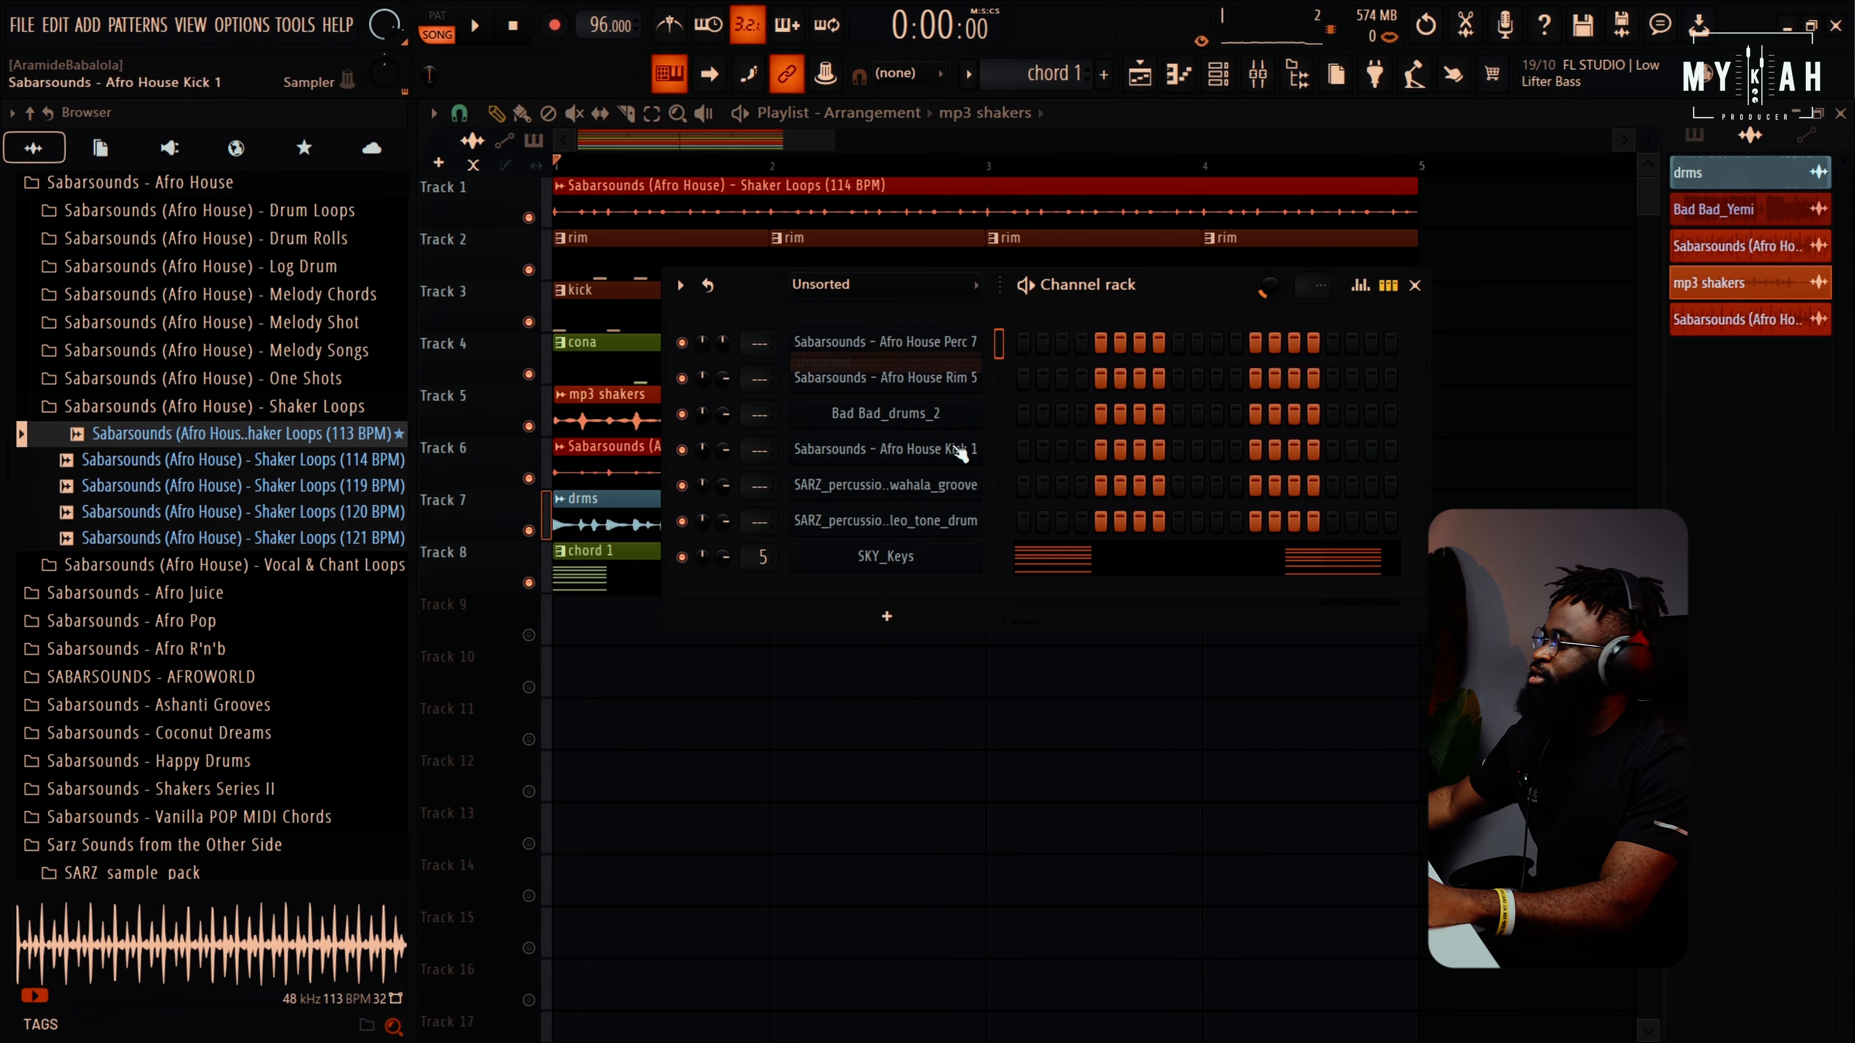
pyautogui.click(887, 616)
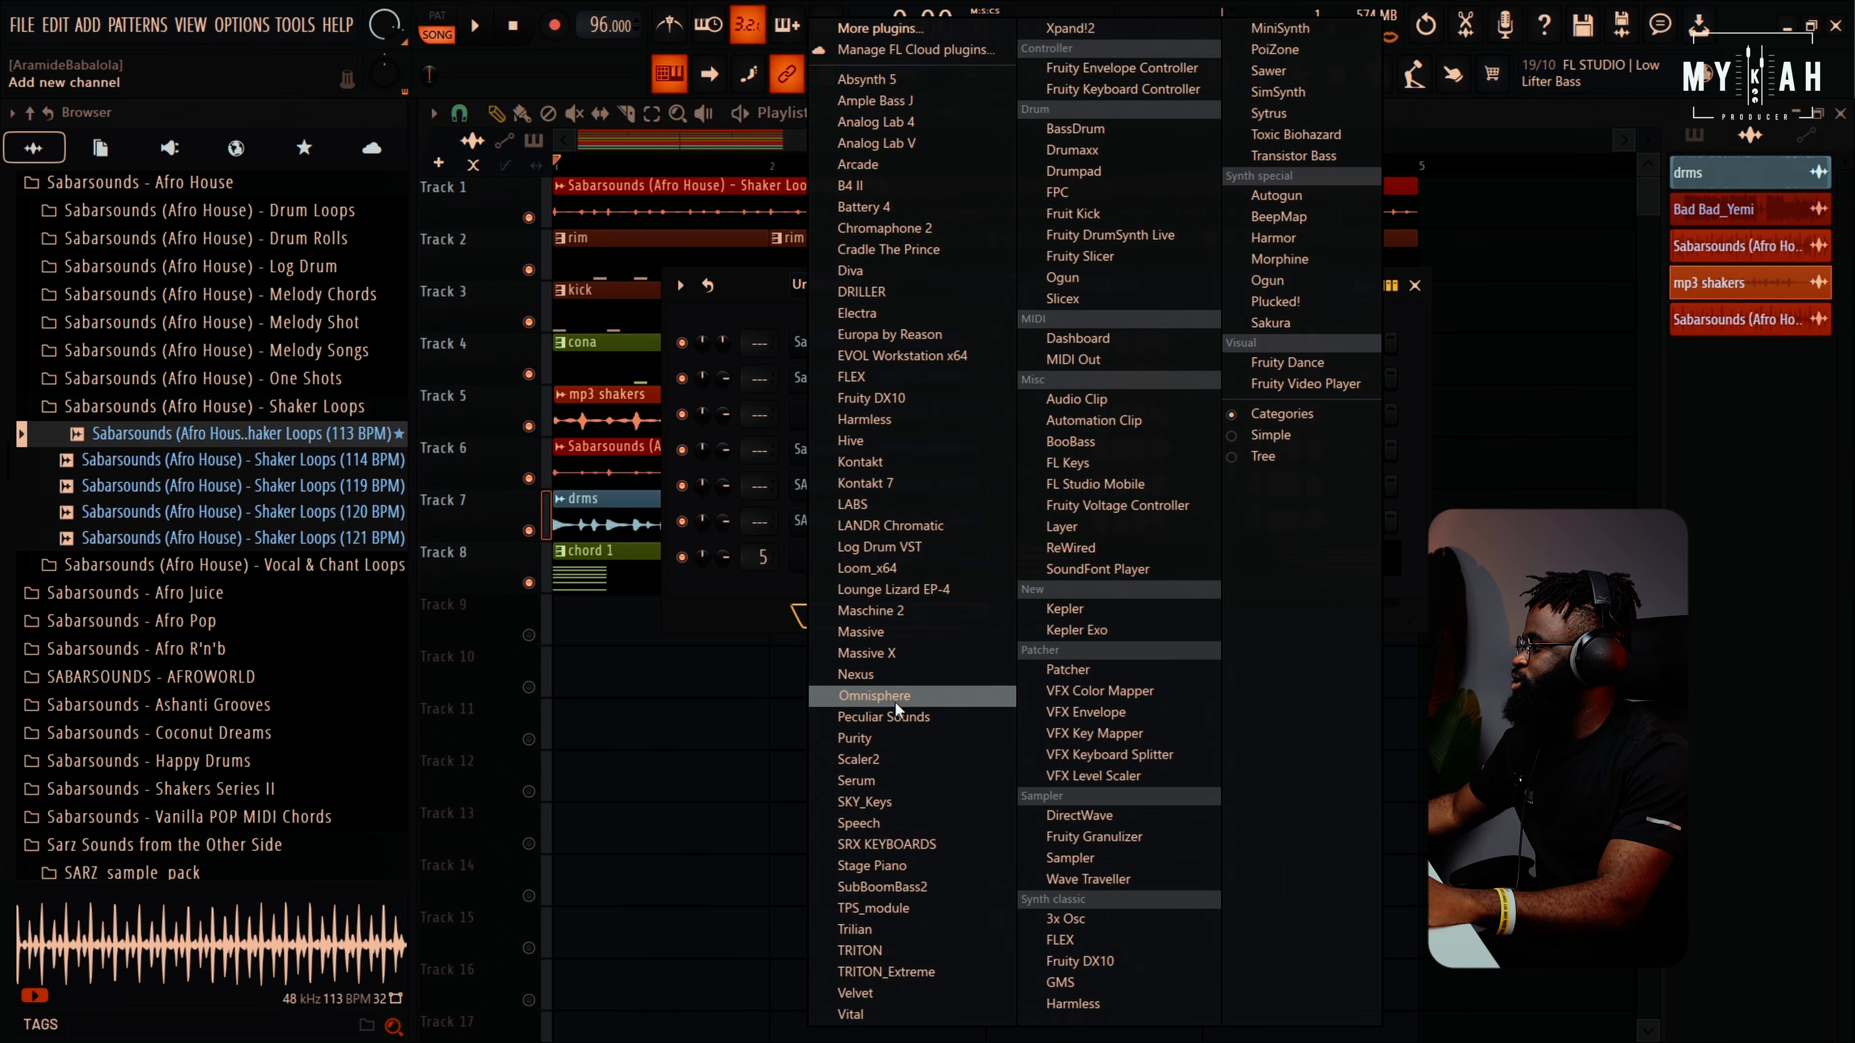
pyautogui.click(882, 886)
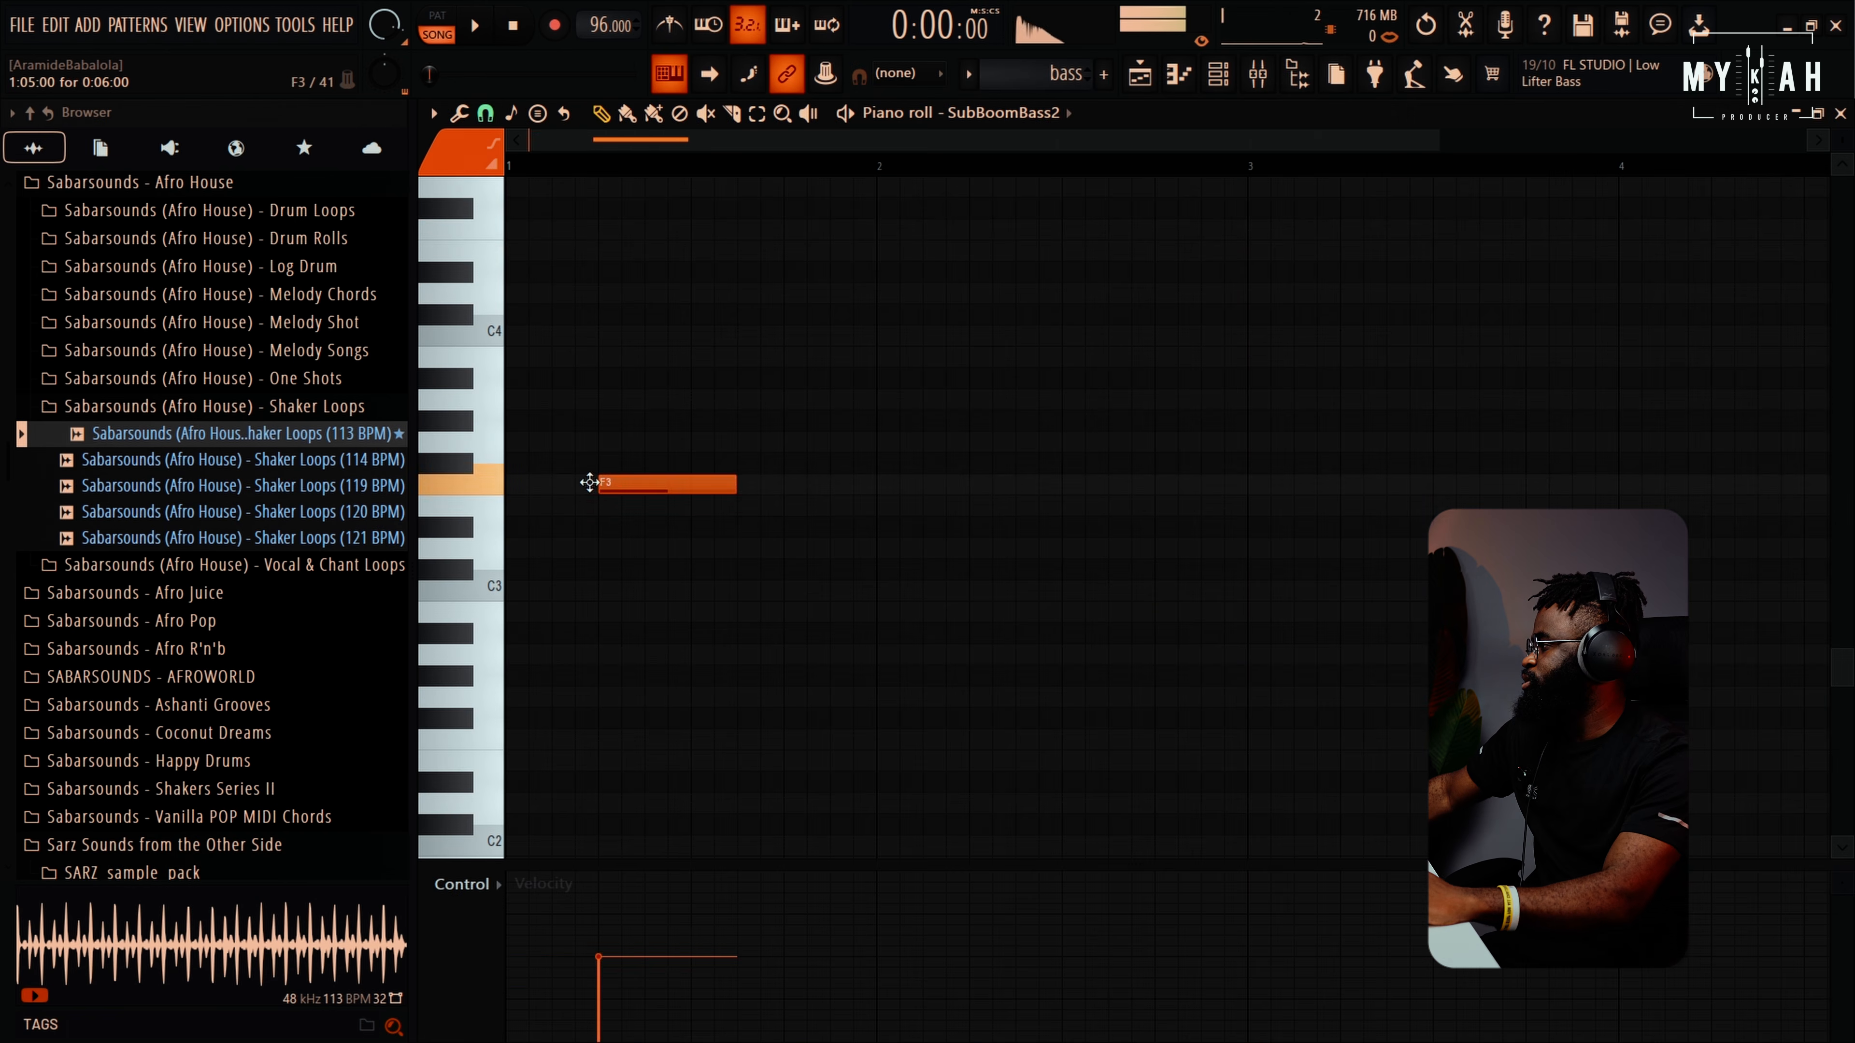
# Move the bass note to E4 at the start of bar 1 and shorten it to two steps
pyautogui.moveTo(589, 483); pyautogui.dragTo(478, 642)
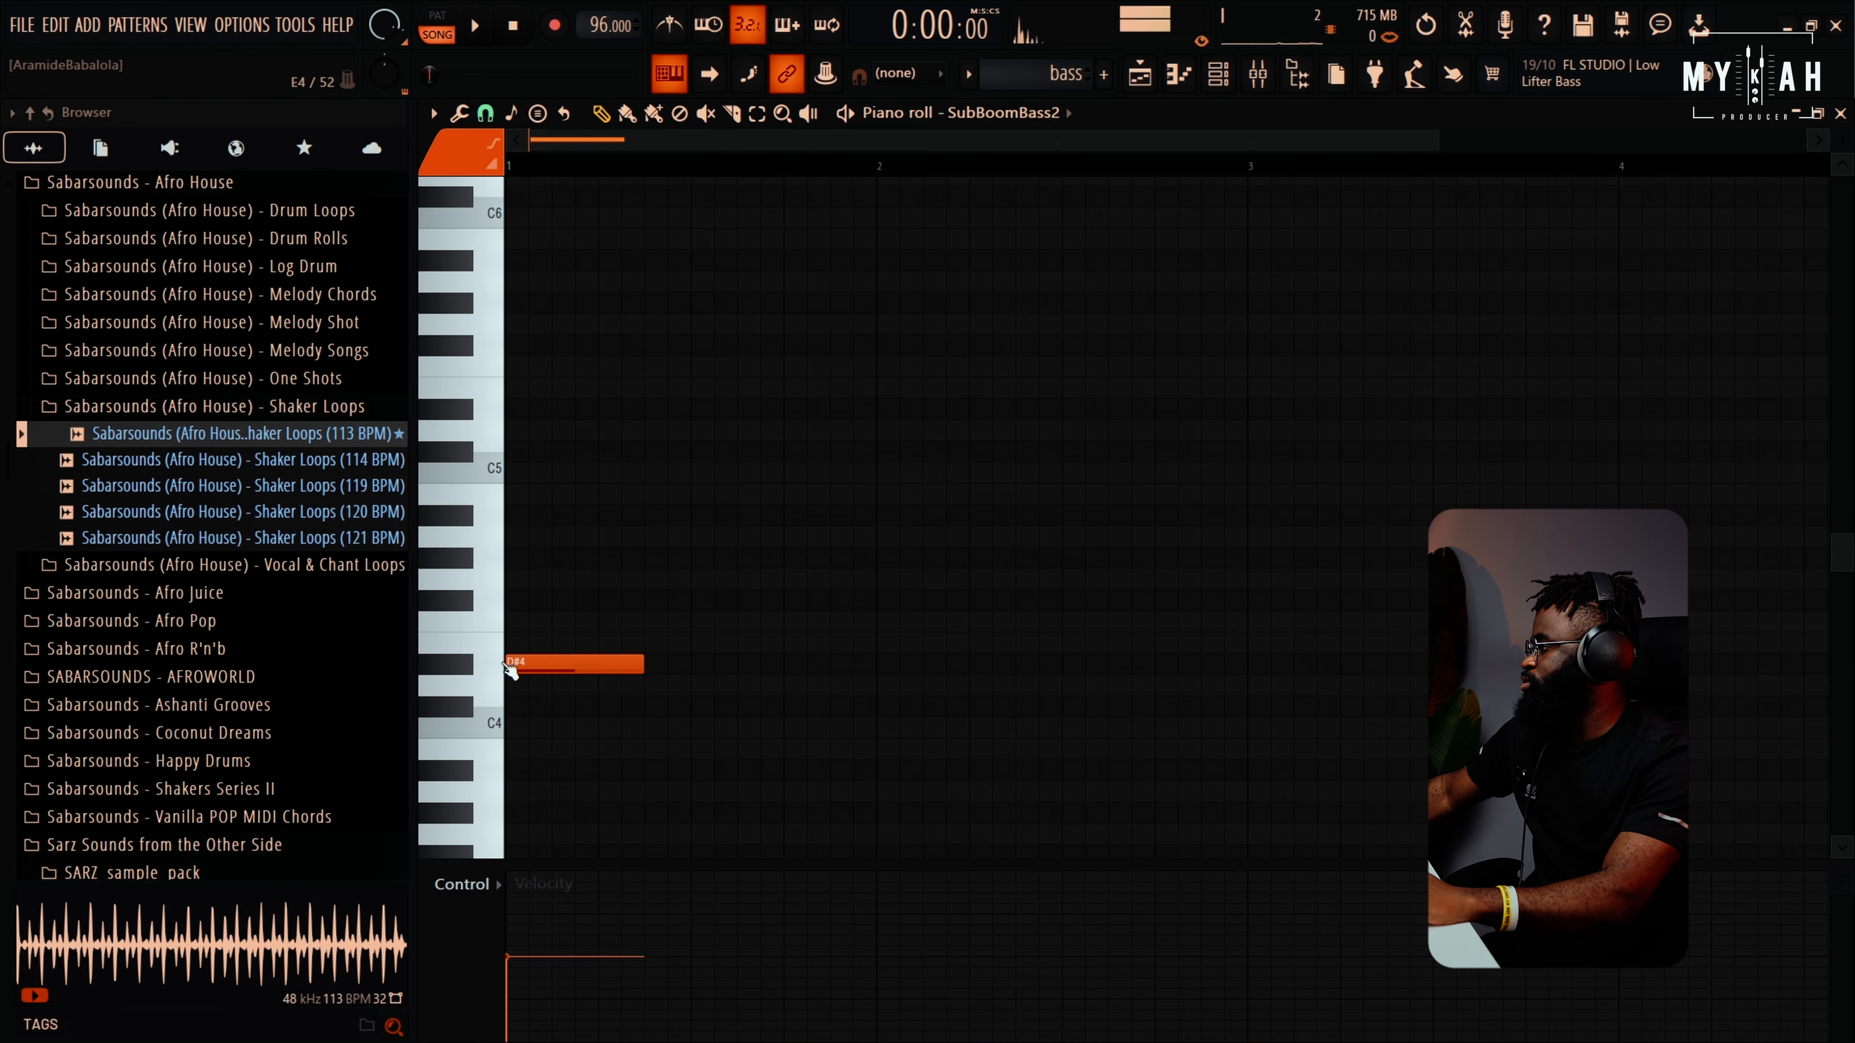
pyautogui.press('space')
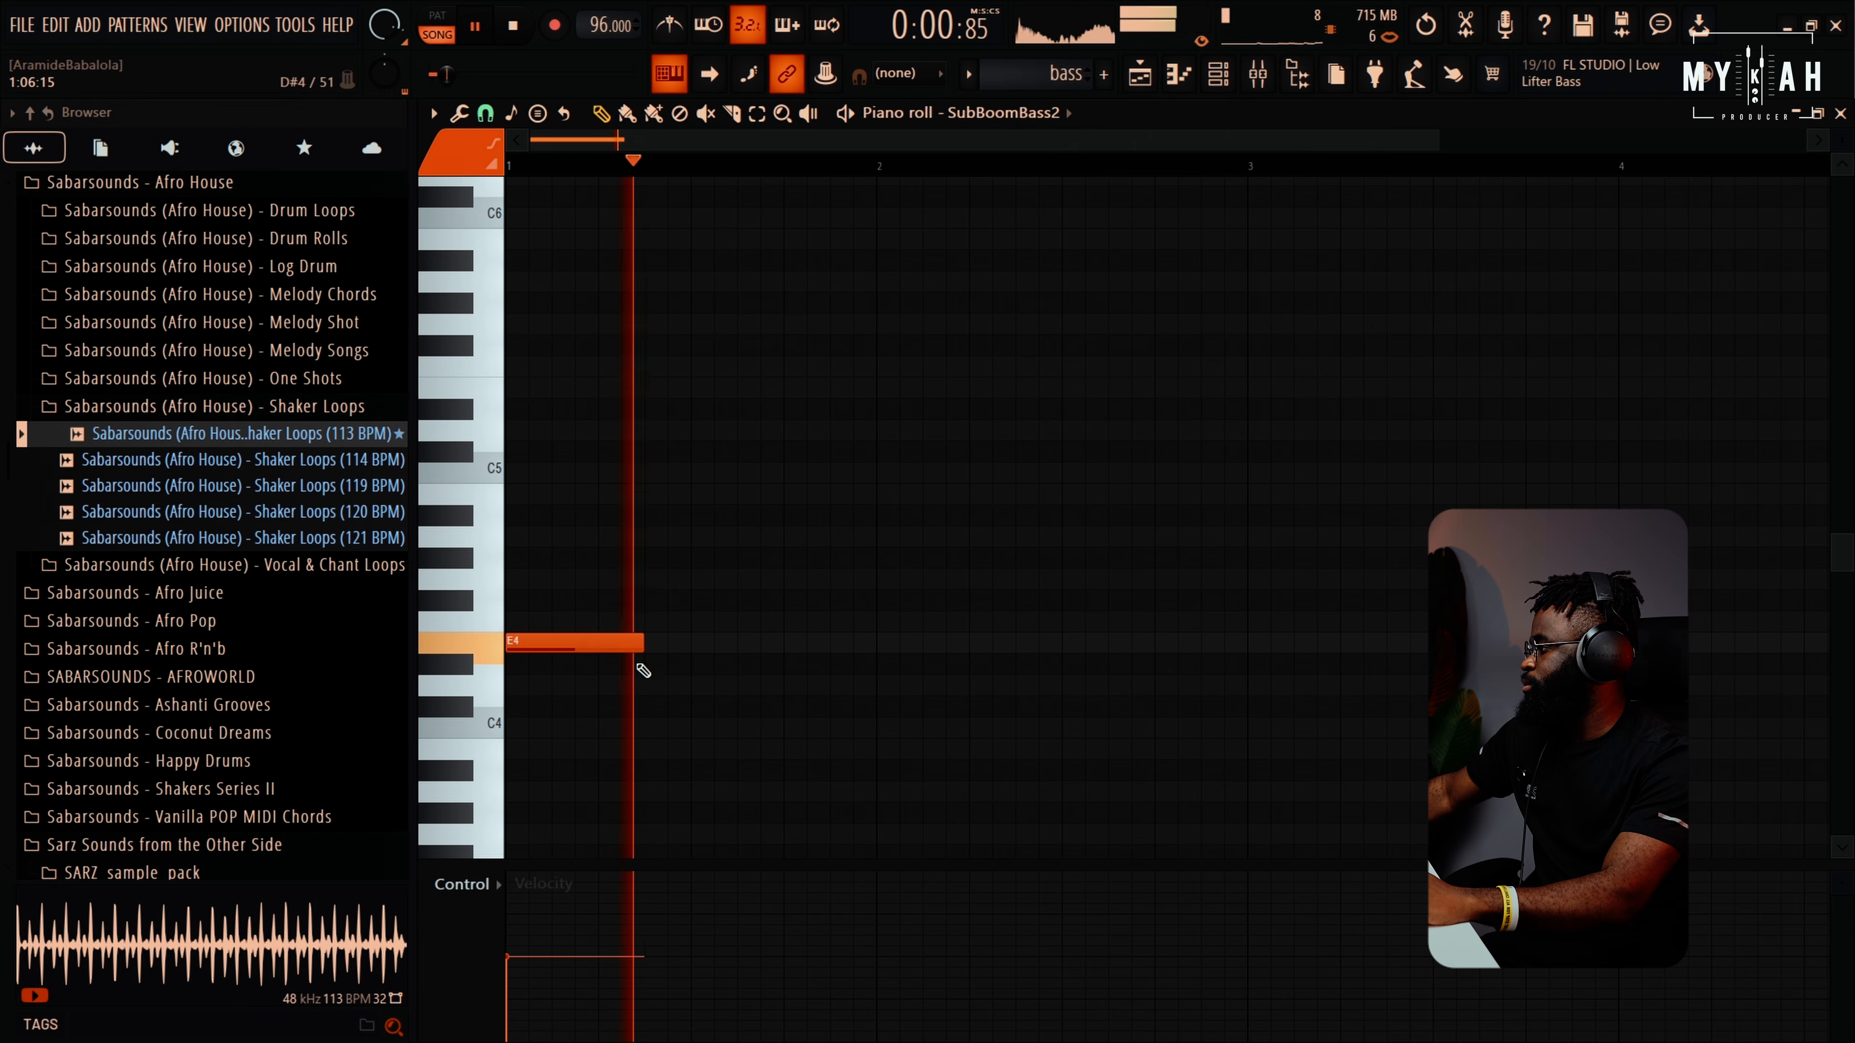
pyautogui.moveTo(642, 642); pyautogui.dragTo(553, 647)
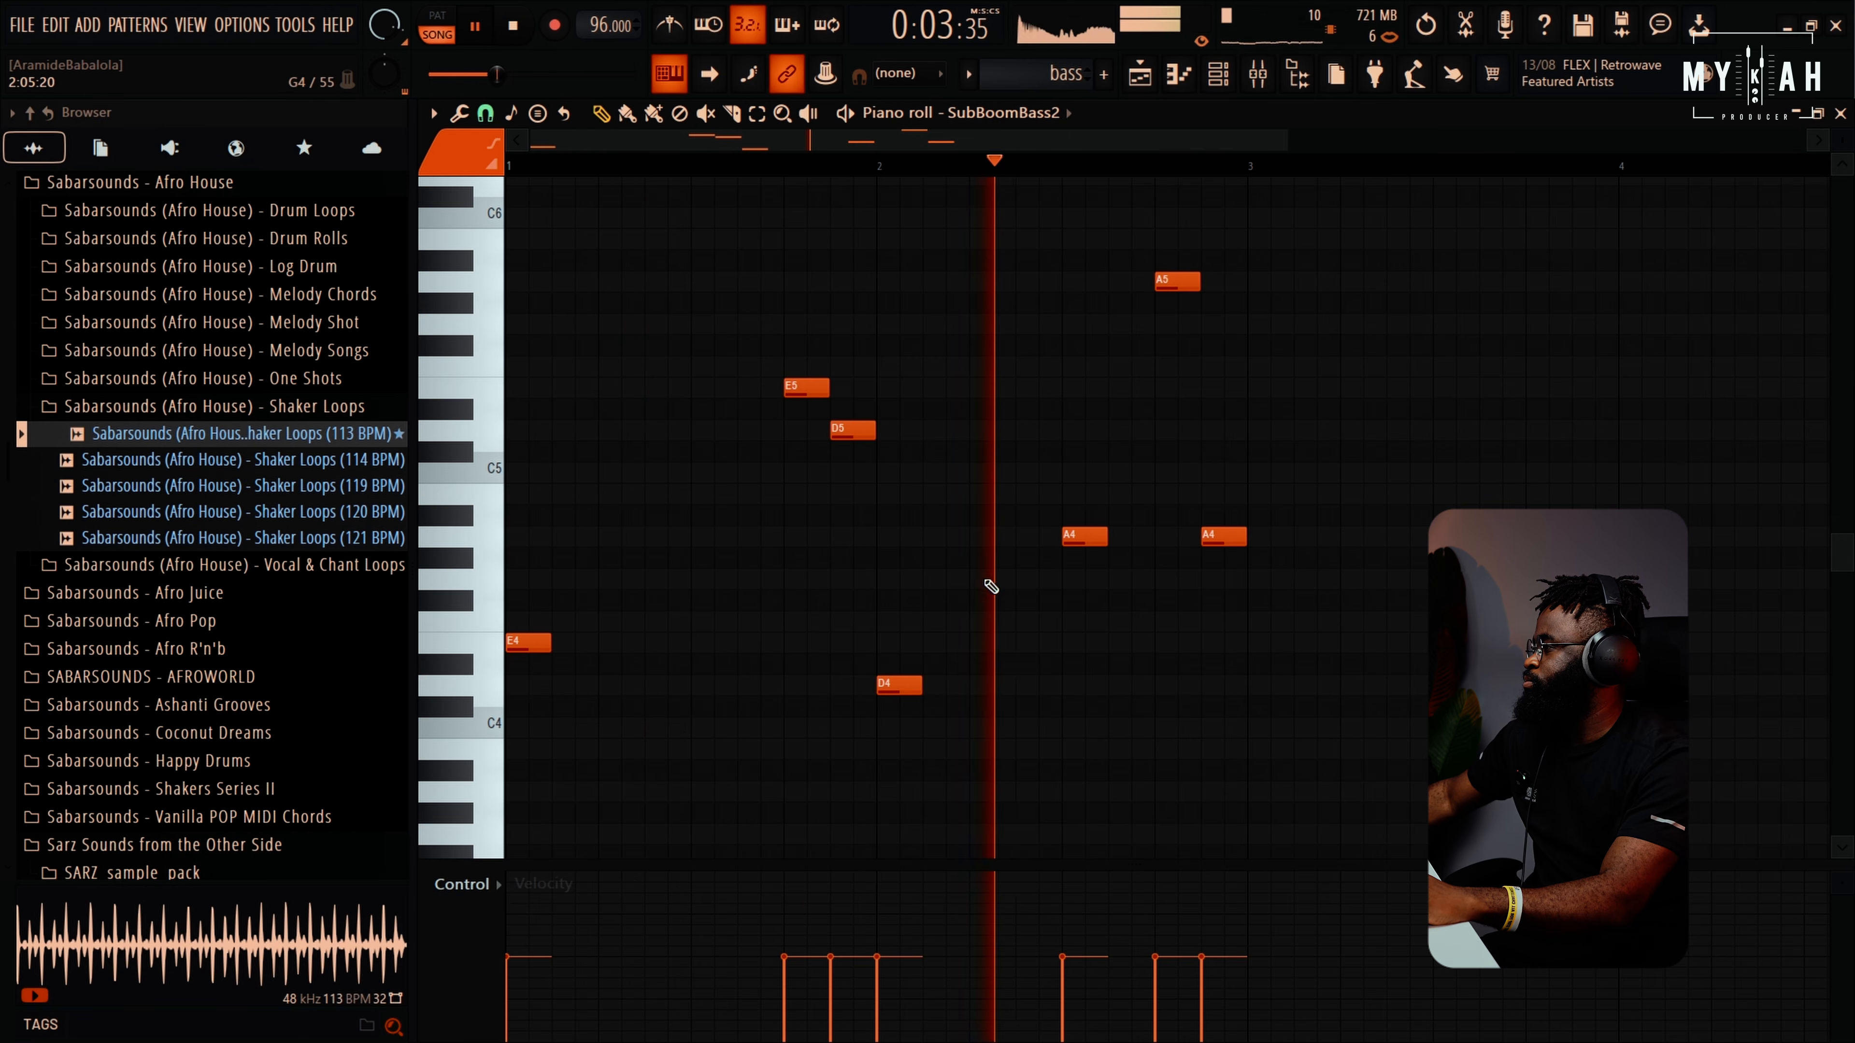
# Listen to the arrangement with the bass in the playlist and toggle the mute of the drms track
pyautogui.press('F5')
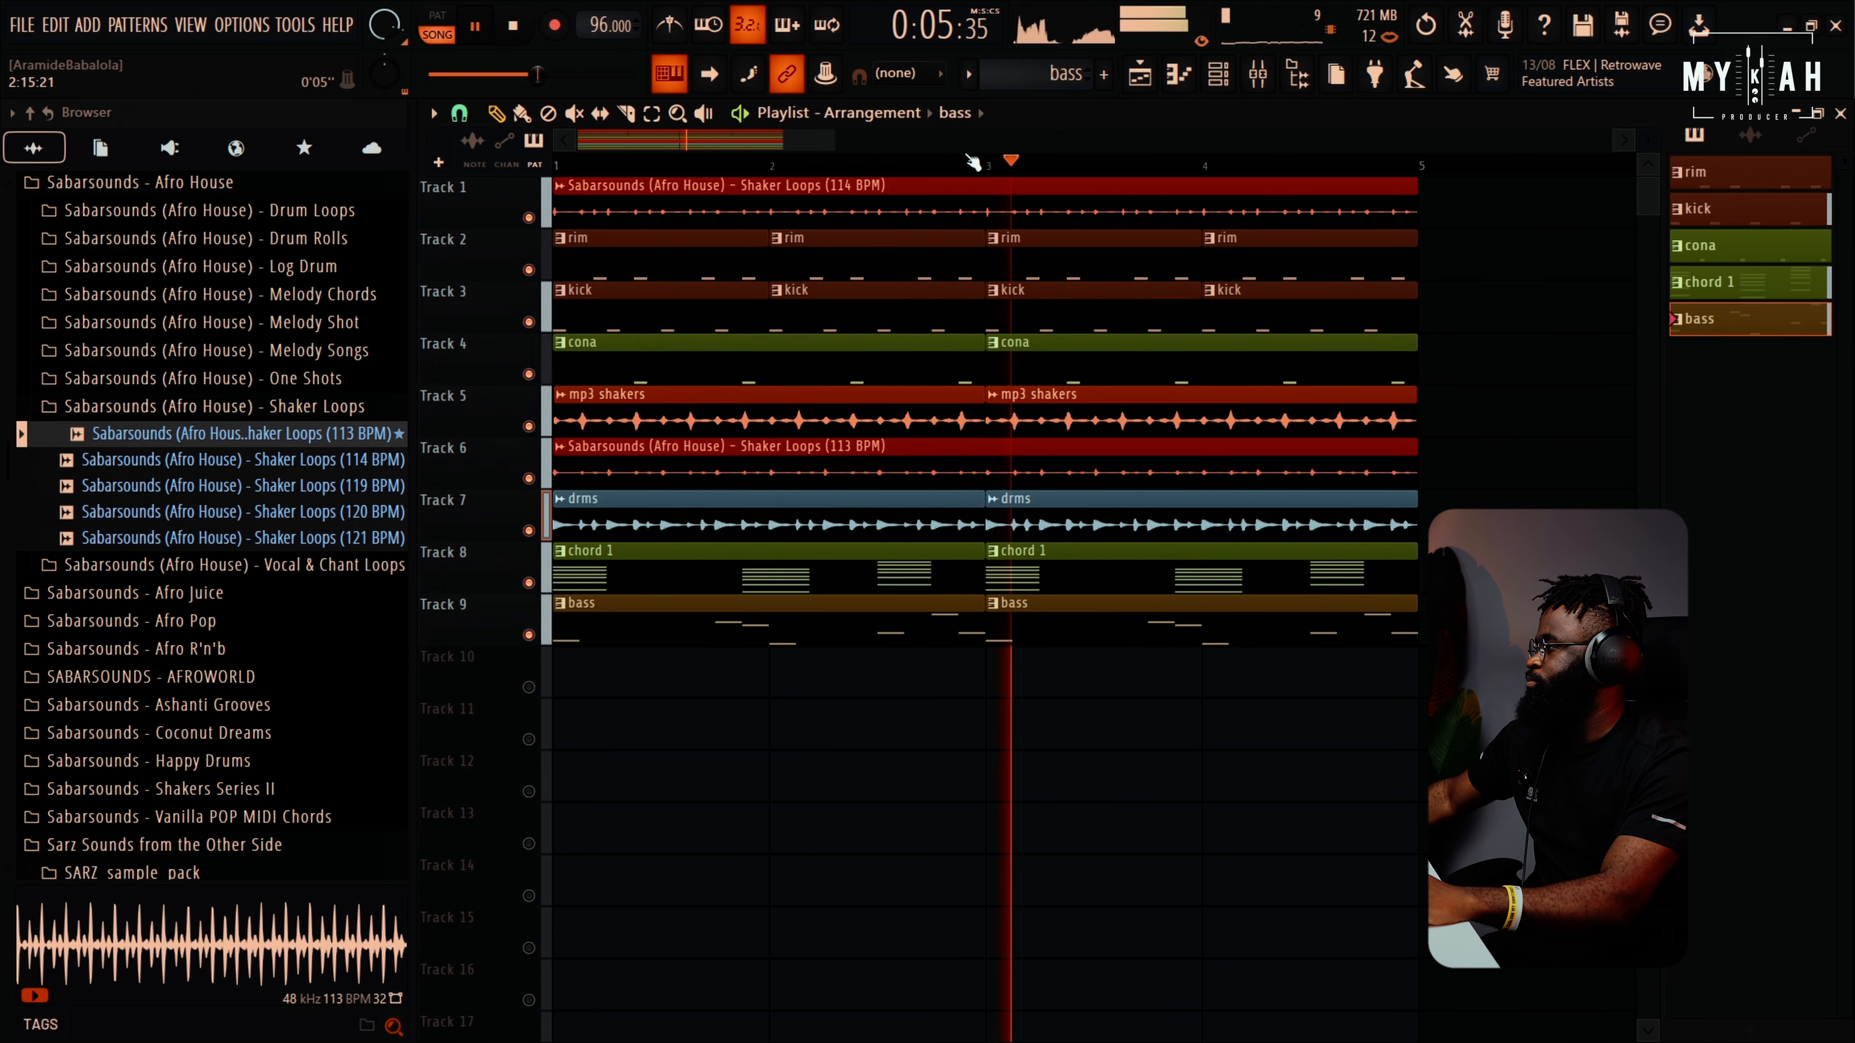
pyautogui.moveTo(830, 142); pyautogui.dragTo(797, 150)
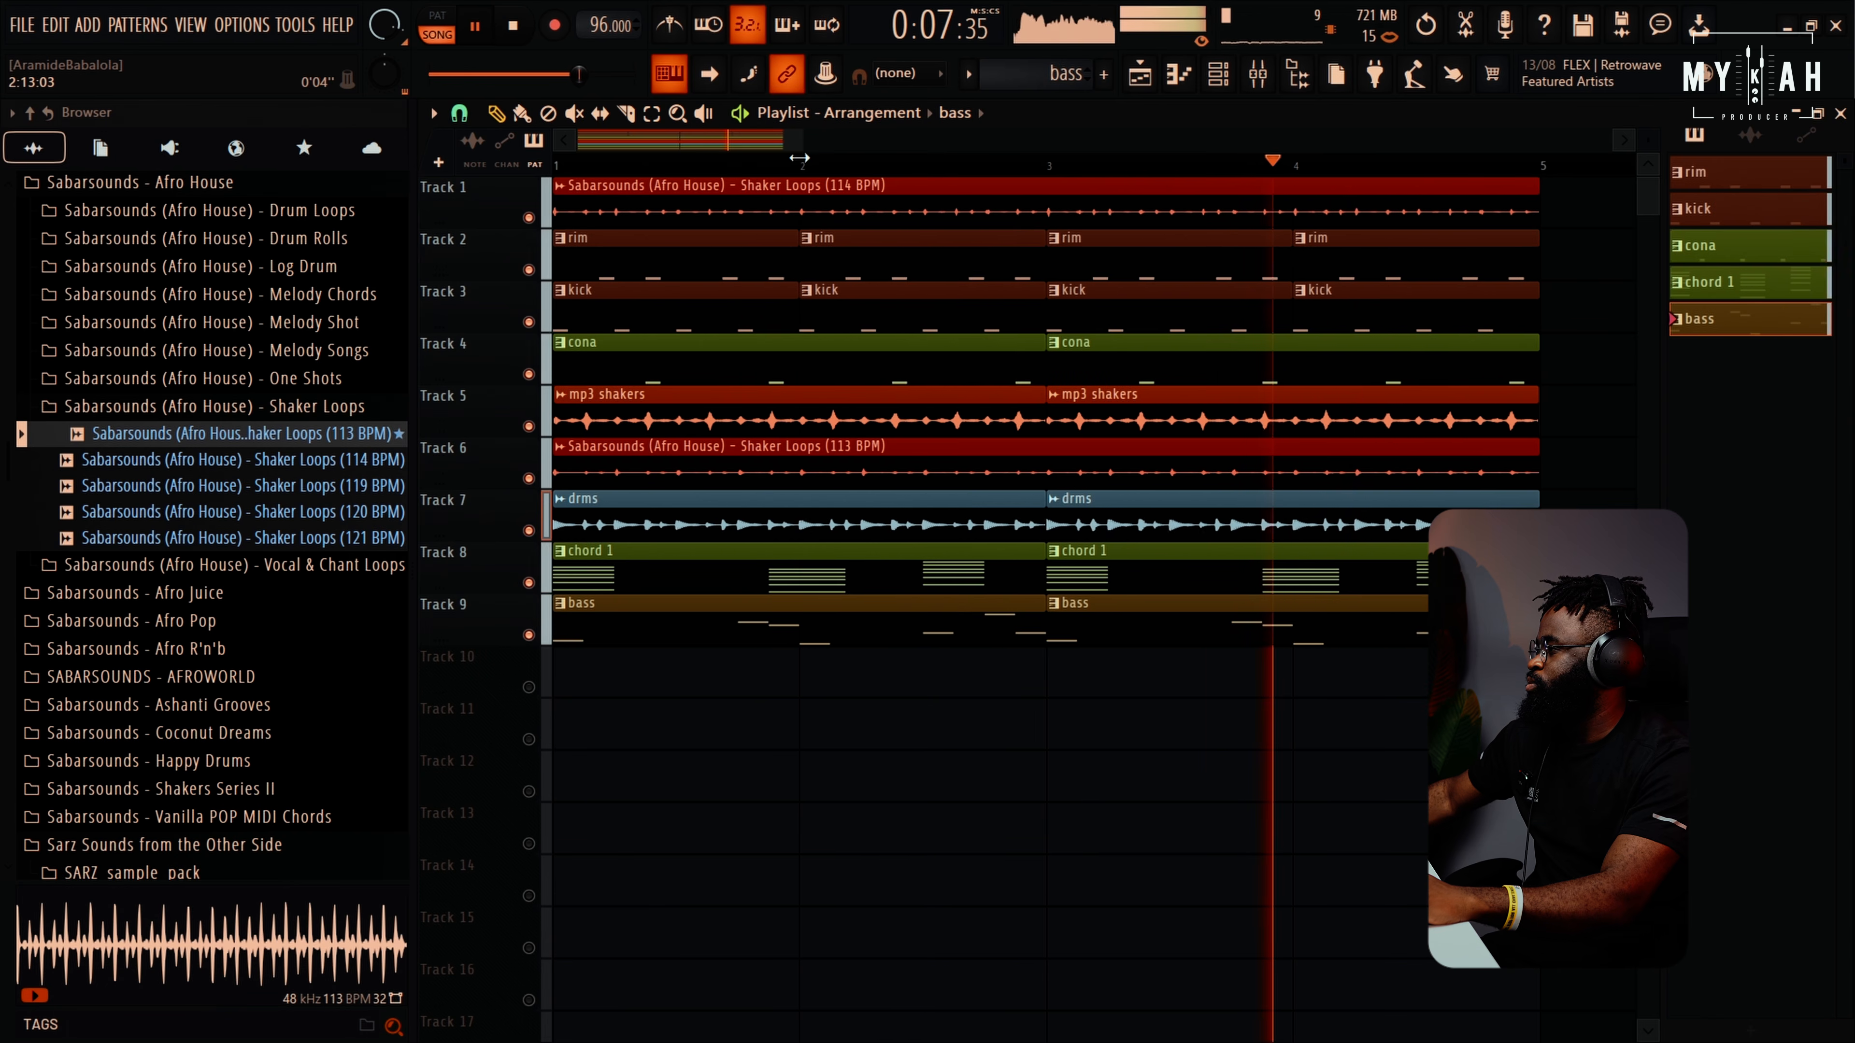
pyautogui.click(530, 531)
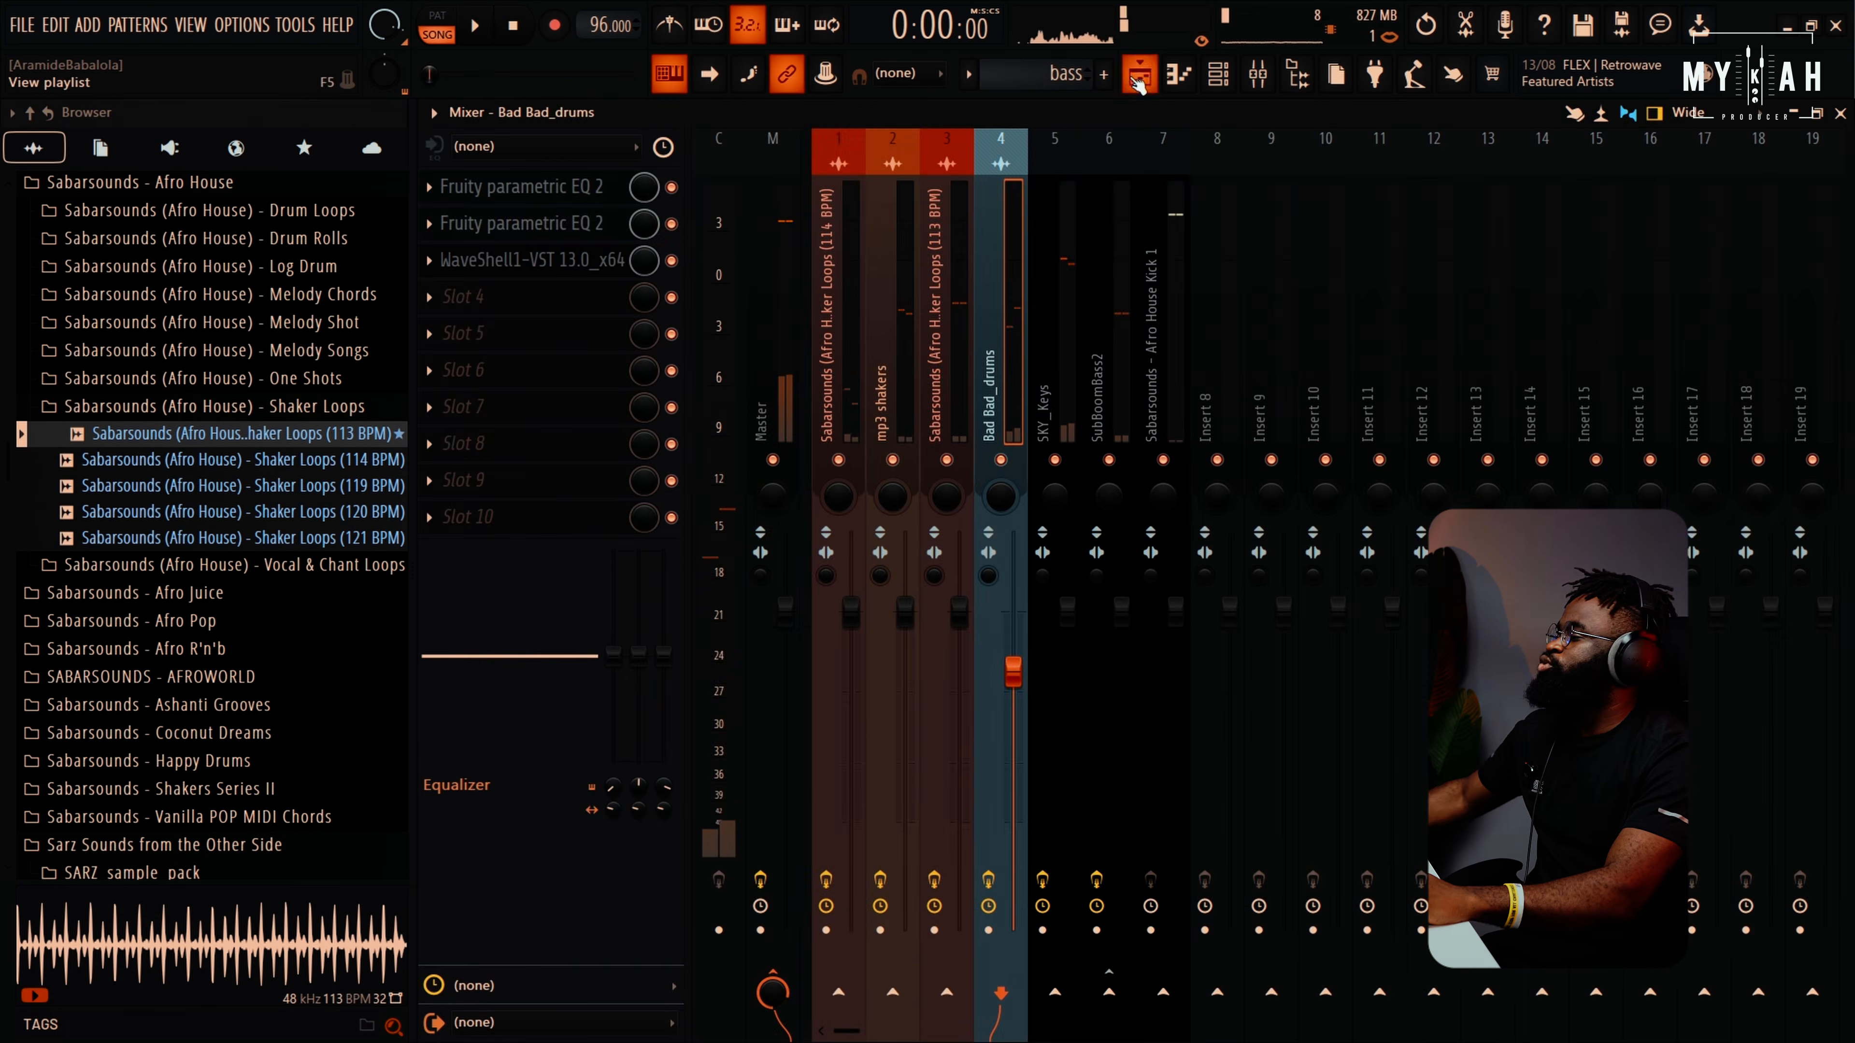
# Mute the chord 1 and bass tracks, Track 8 and Track 9, in the playlist
pyautogui.click(1137, 82)
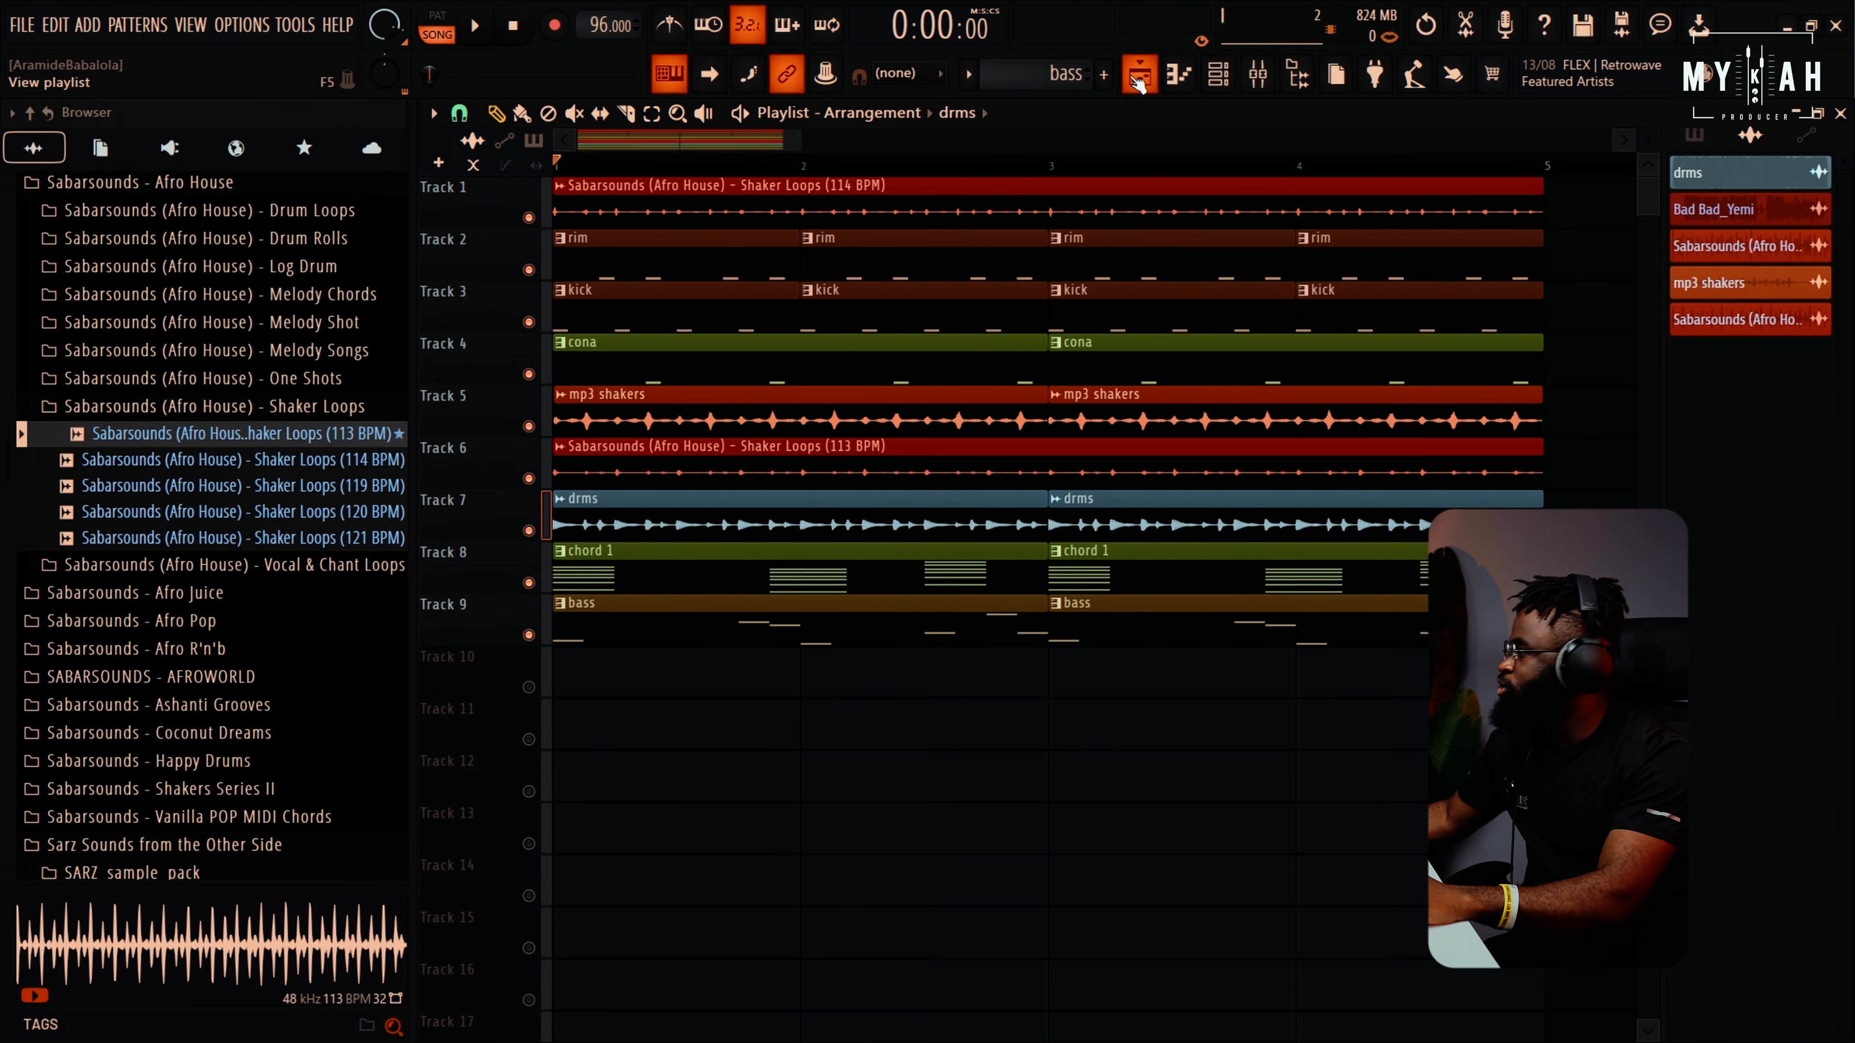
pyautogui.moveTo(529, 582); pyautogui.dragTo(536, 646)
# Record a two-chord SKY_Keys progression into a new pattern named Chord 2
pyautogui.click(624, 583)
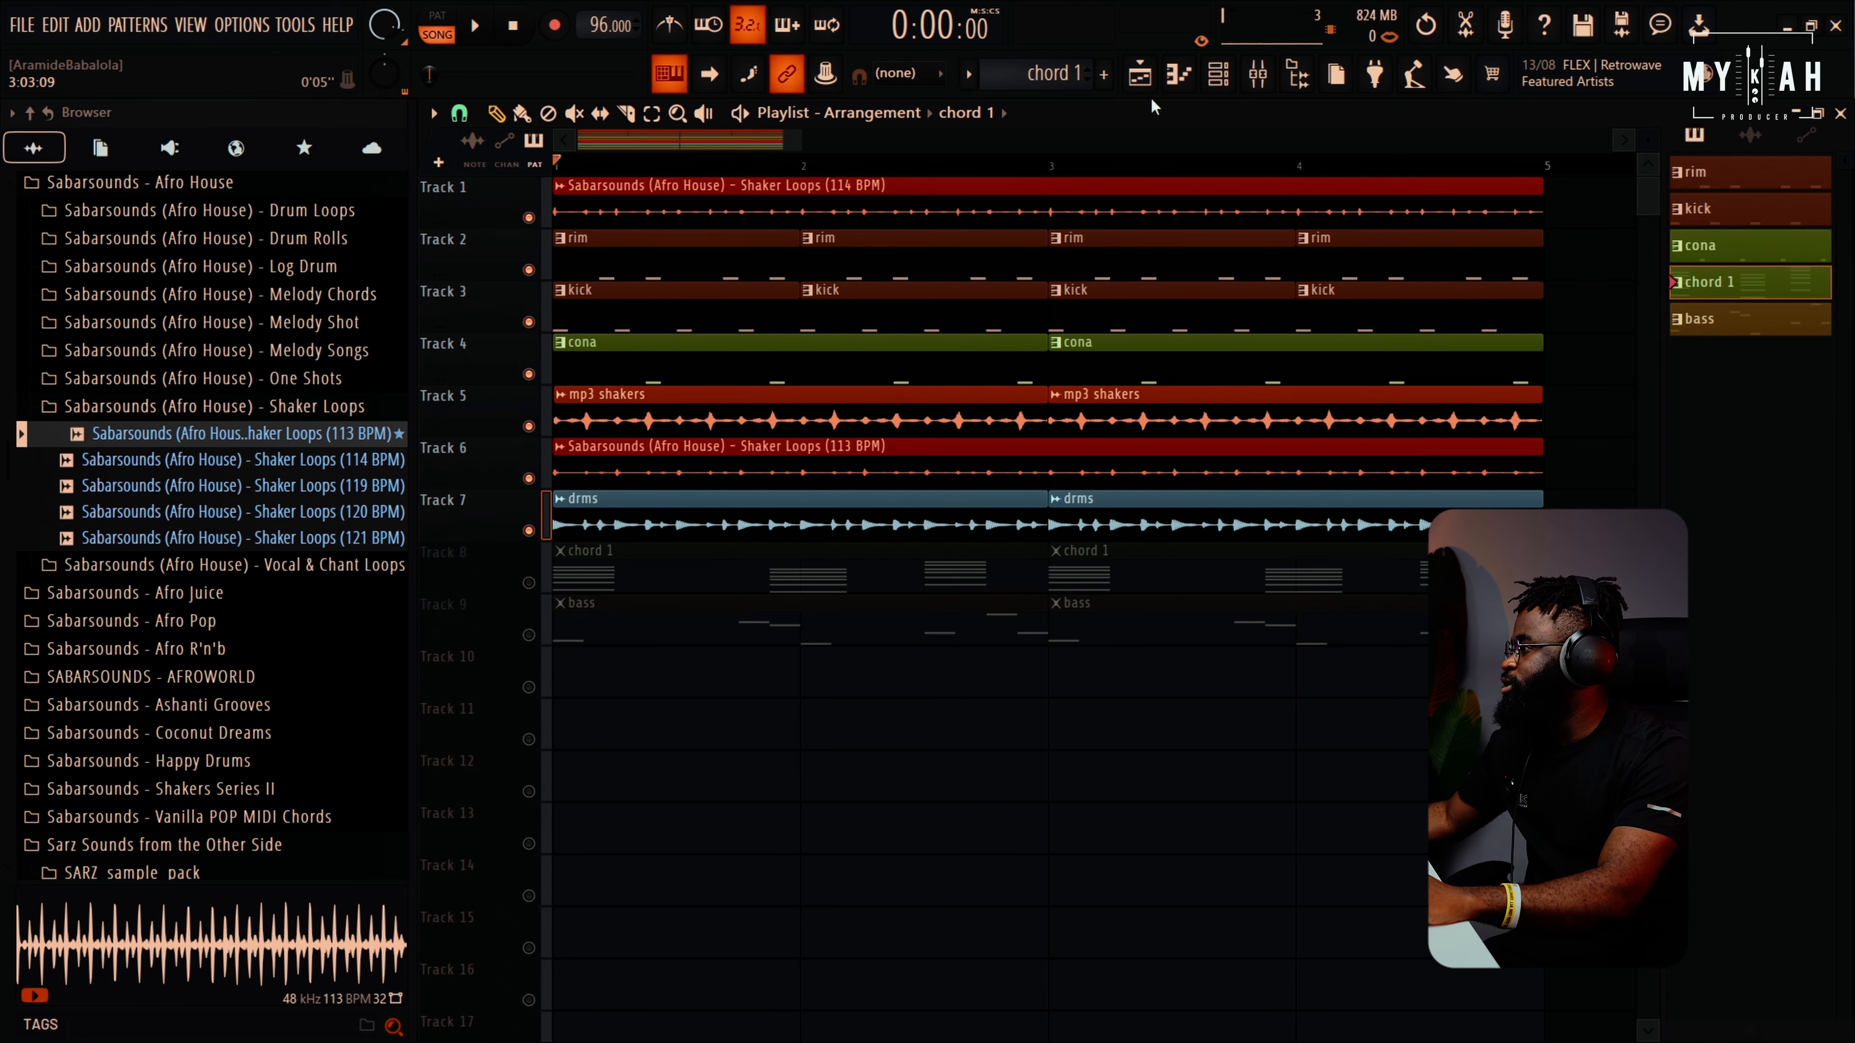
pyautogui.click(1217, 73)
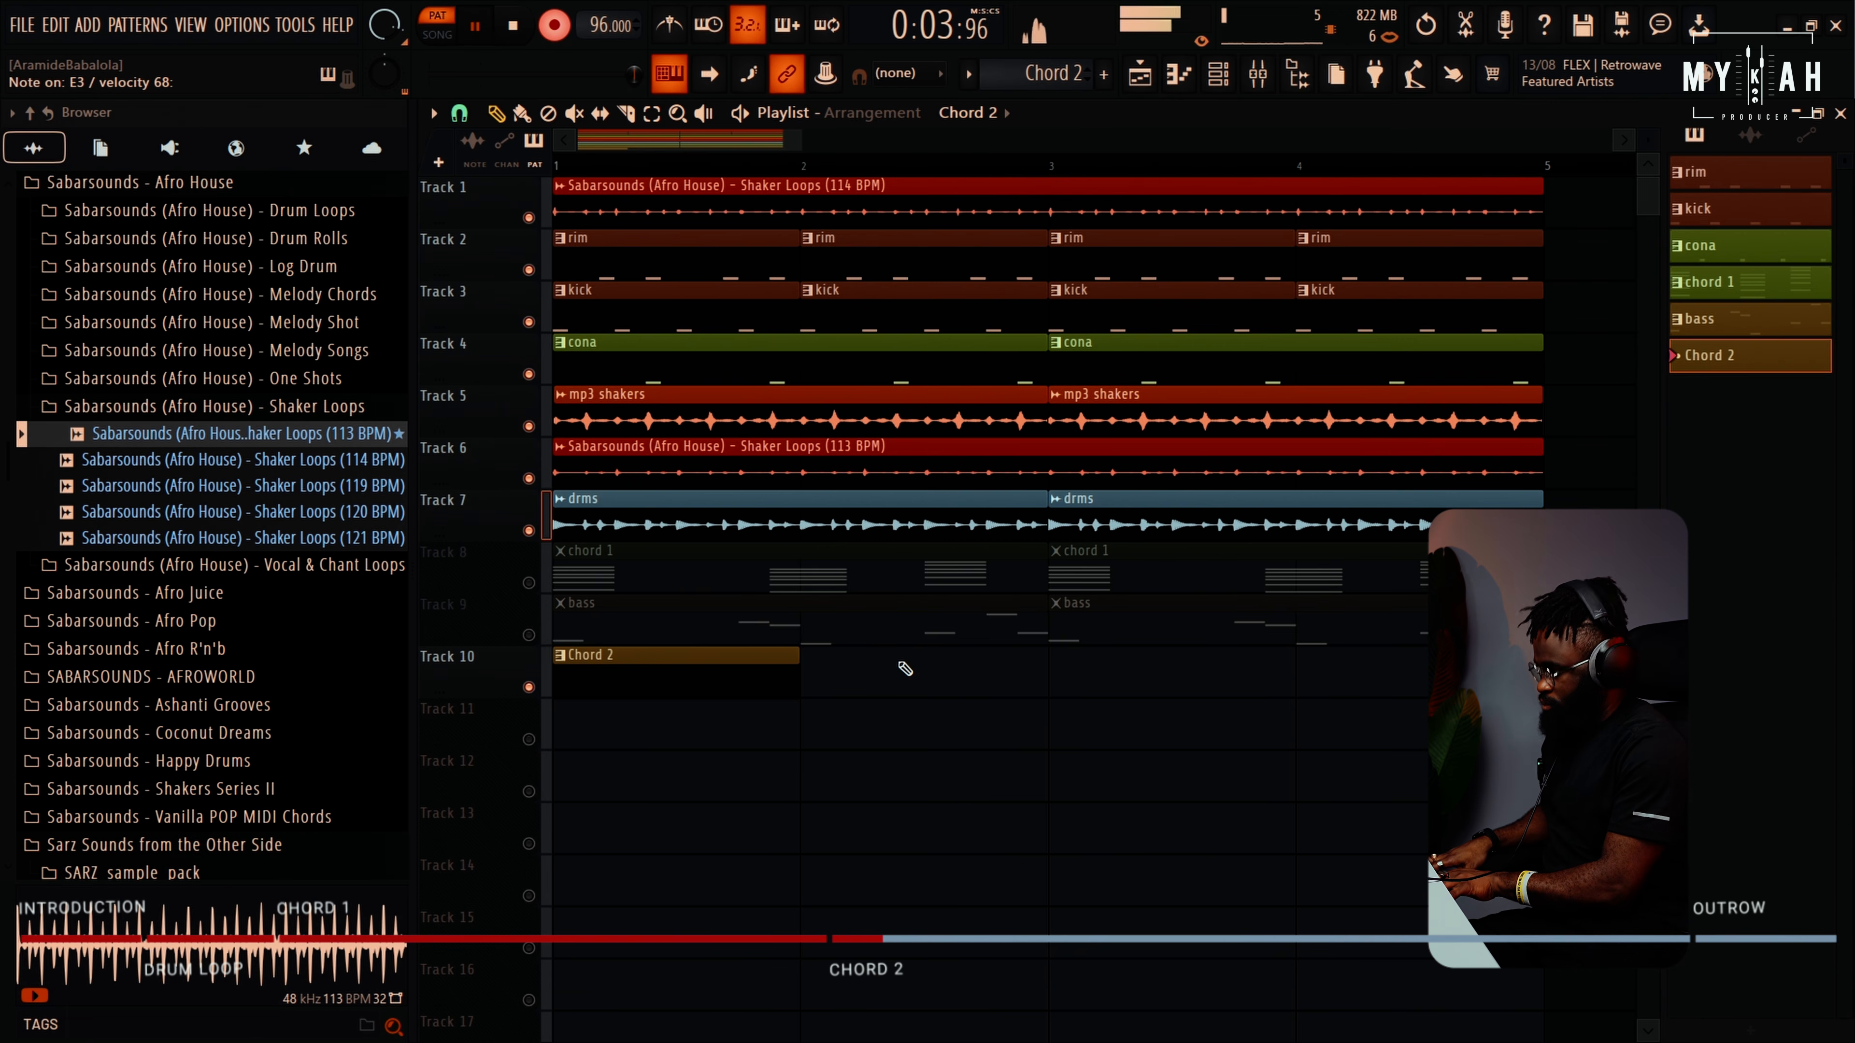
pyautogui.press('space')
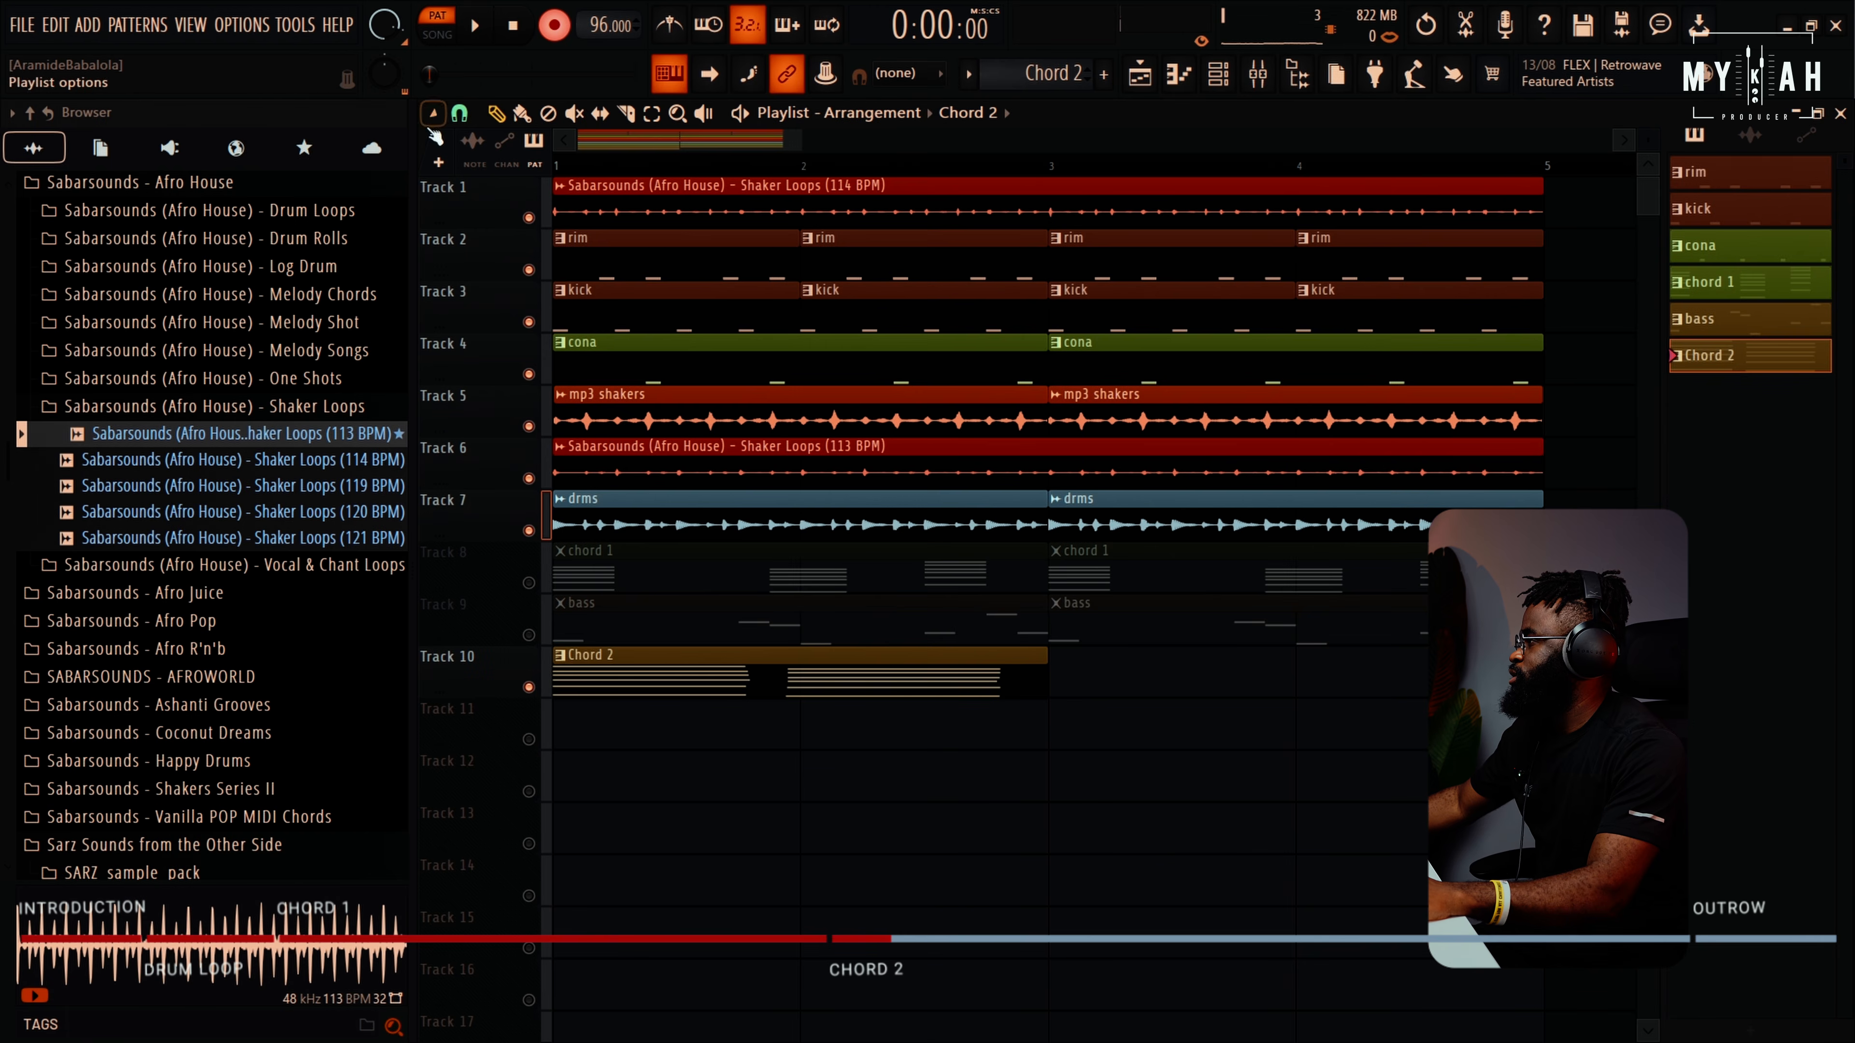
# Open the Chord 2 pattern in the piano roll and quantize its notes
pyautogui.press('space')
pyautogui.click(1178, 74)
pyautogui.press('space')
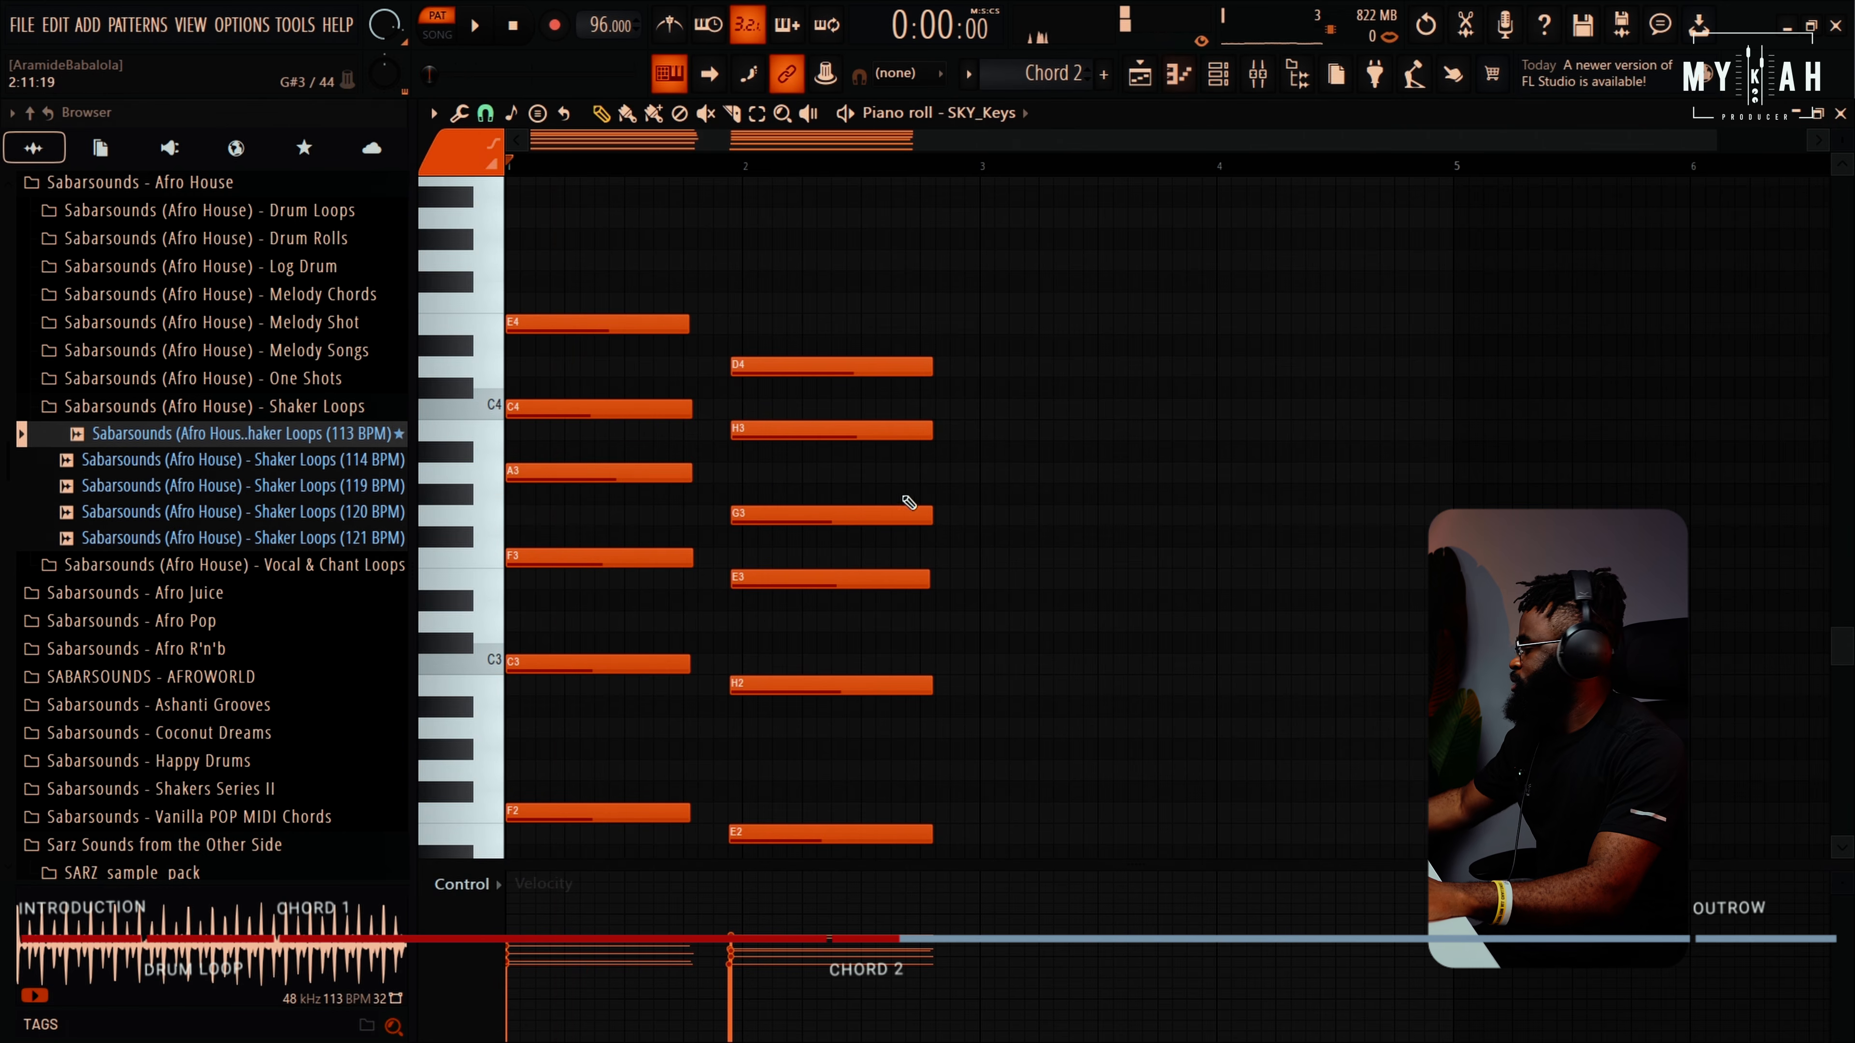
pyautogui.hotkey('ctrl', 'q')
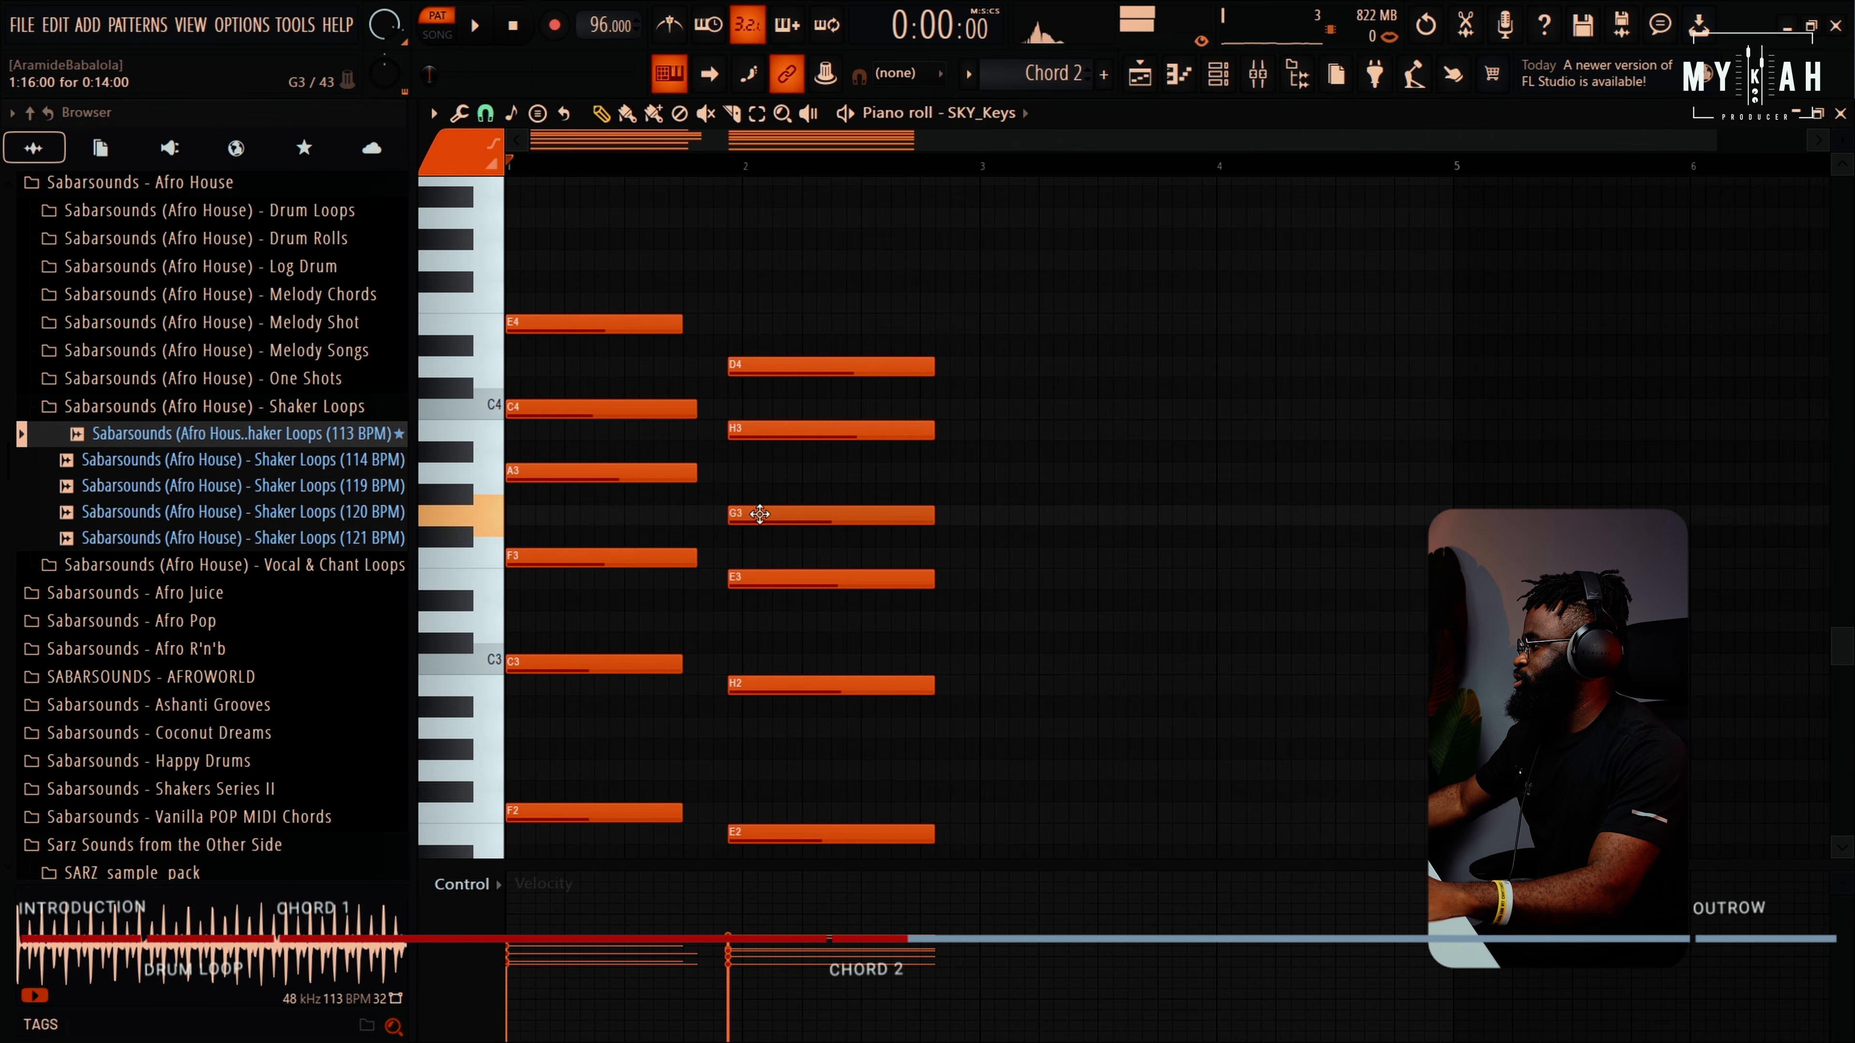
# Shift each note of the second chord, from D4 down to E2, to start exactly at bar 2
pyautogui.moveTo(759, 514); pyautogui.dragTo(774, 513)
pyautogui.moveTo(750, 436); pyautogui.dragTo(765, 437)
pyautogui.moveTo(750, 372); pyautogui.dragTo(759, 367)
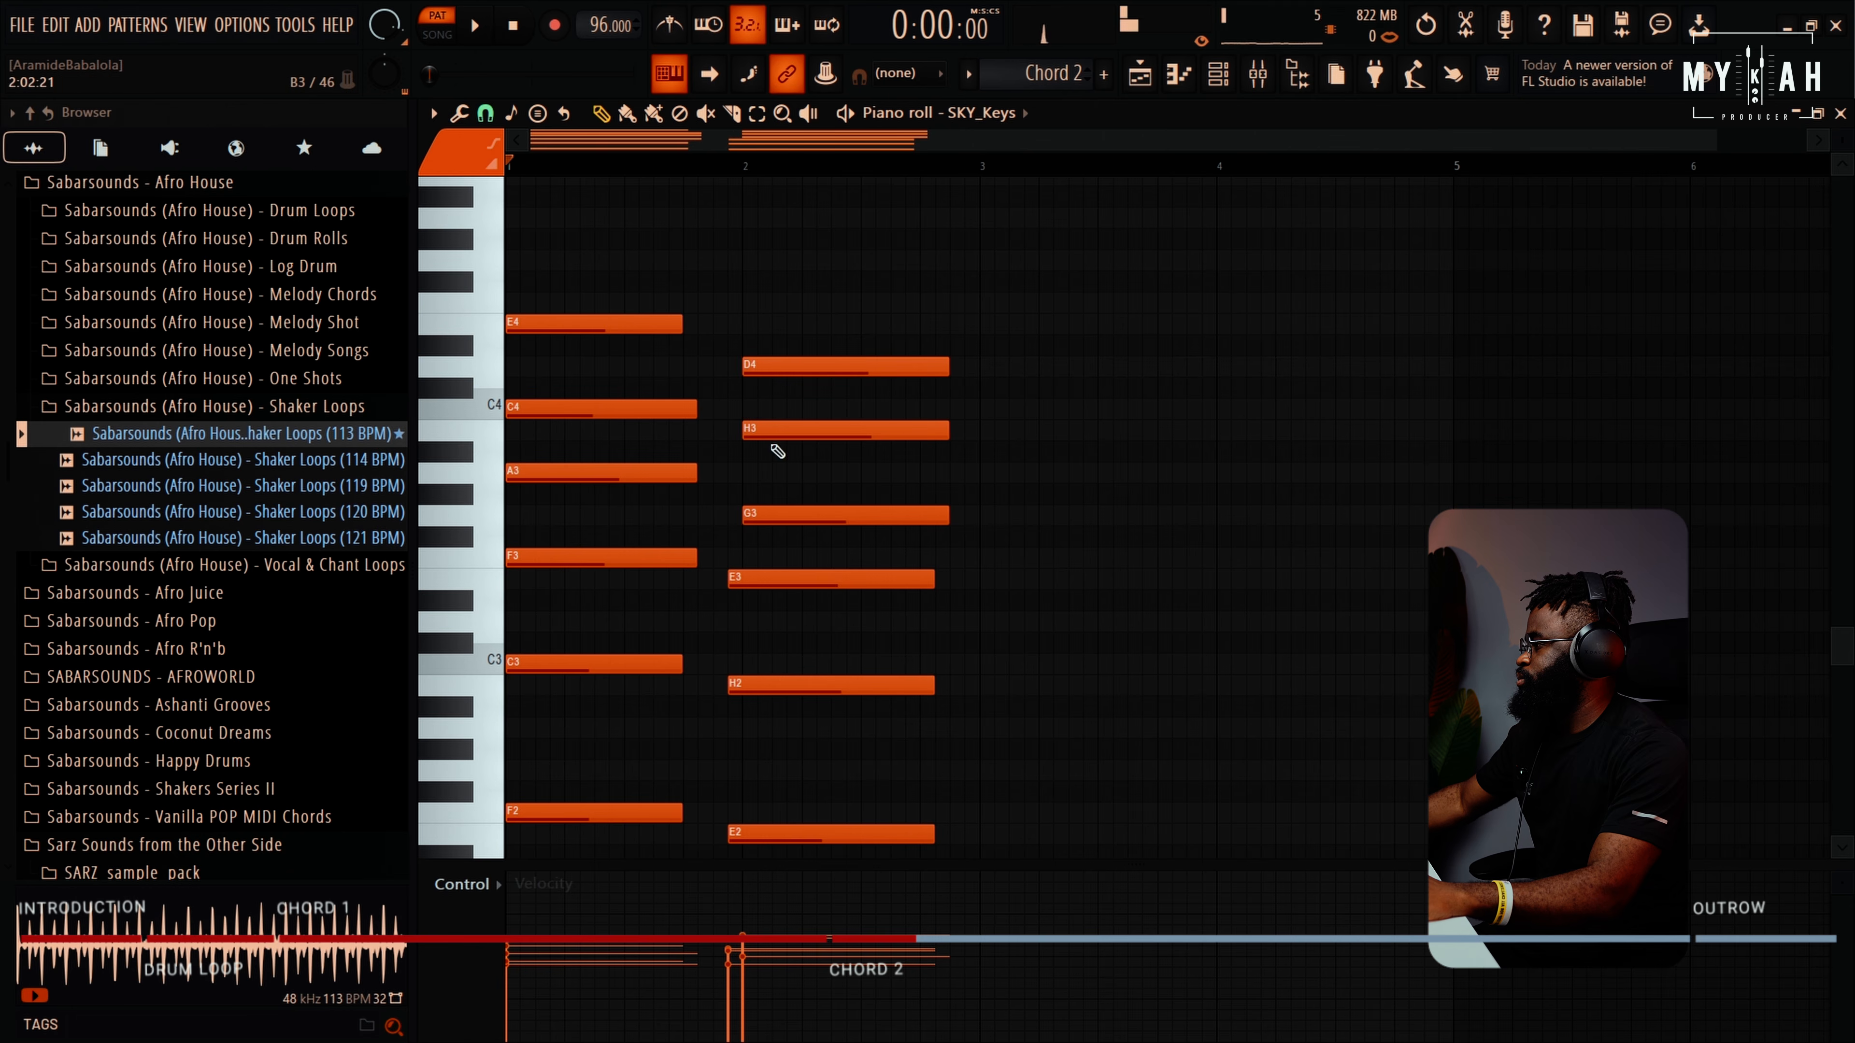
pyautogui.moveTo(752, 579); pyautogui.dragTo(766, 579)
pyautogui.moveTo(748, 686); pyautogui.dragTo(762, 686)
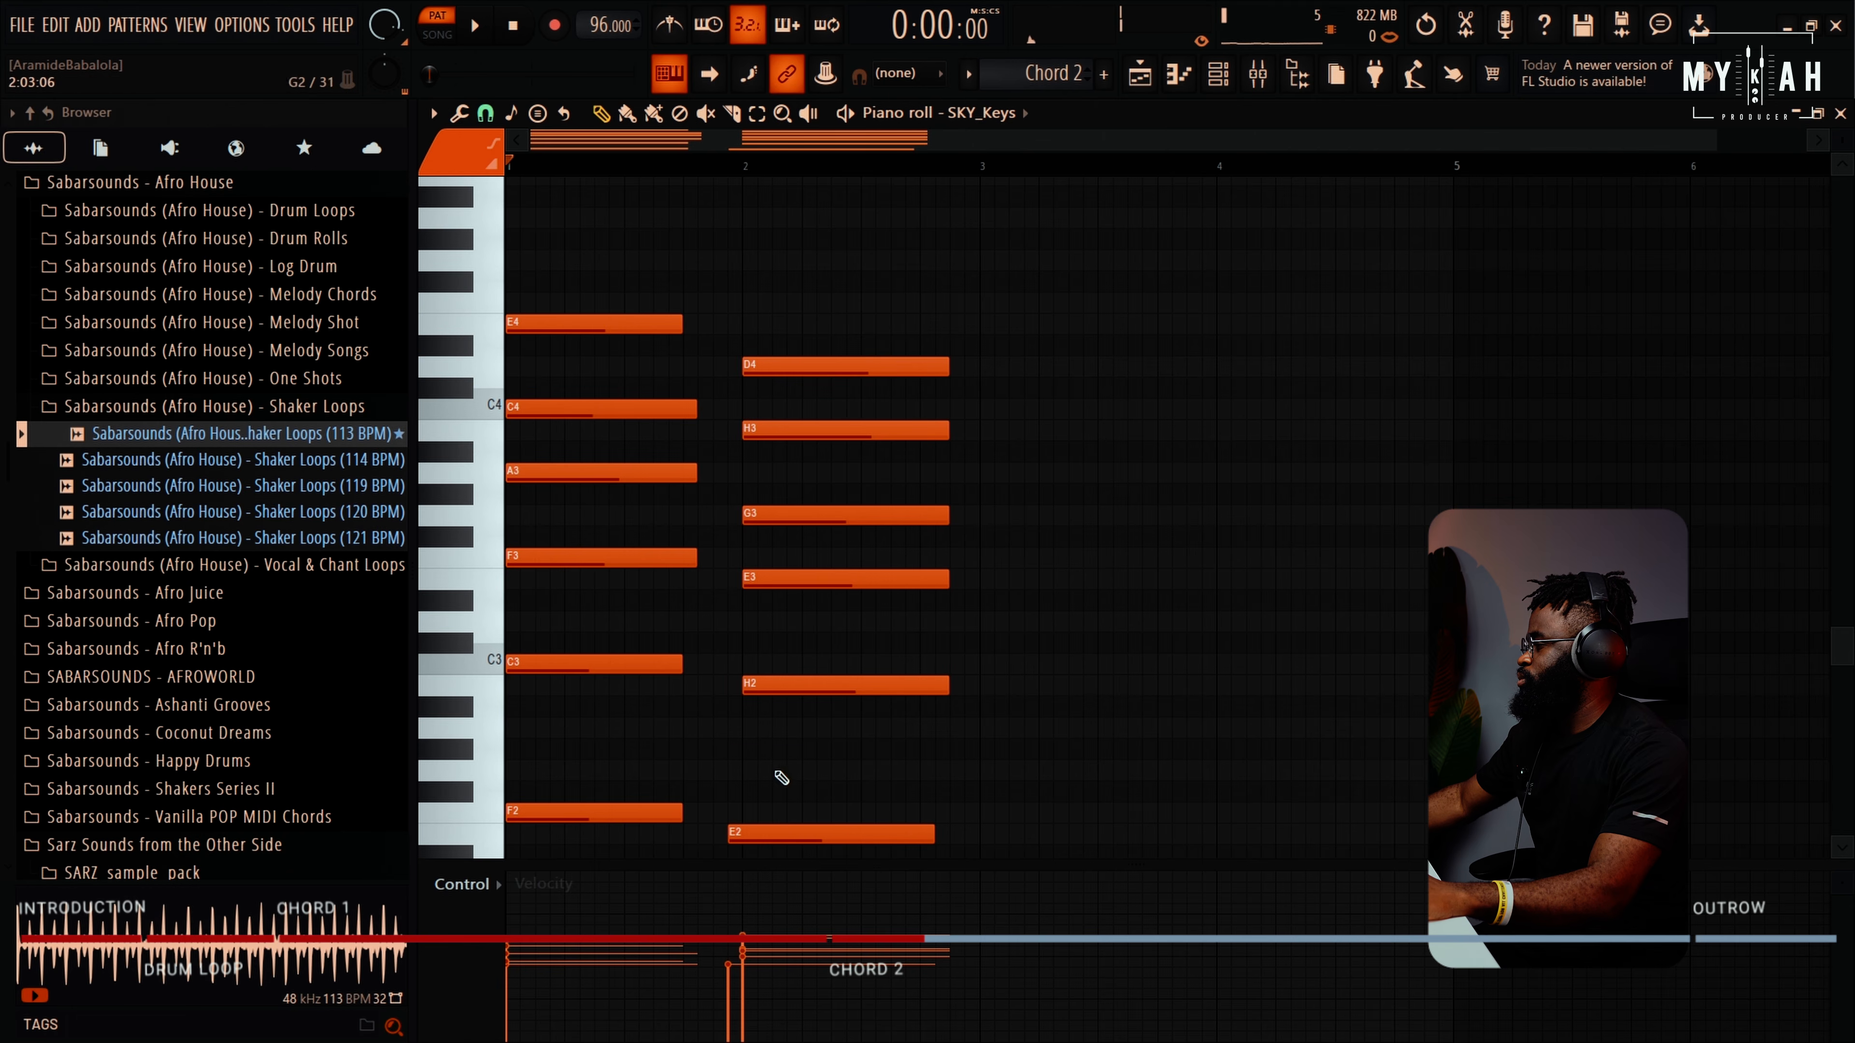
pyautogui.moveTo(748, 833); pyautogui.dragTo(763, 832)
pyautogui.scroll(-3, 822, 800)
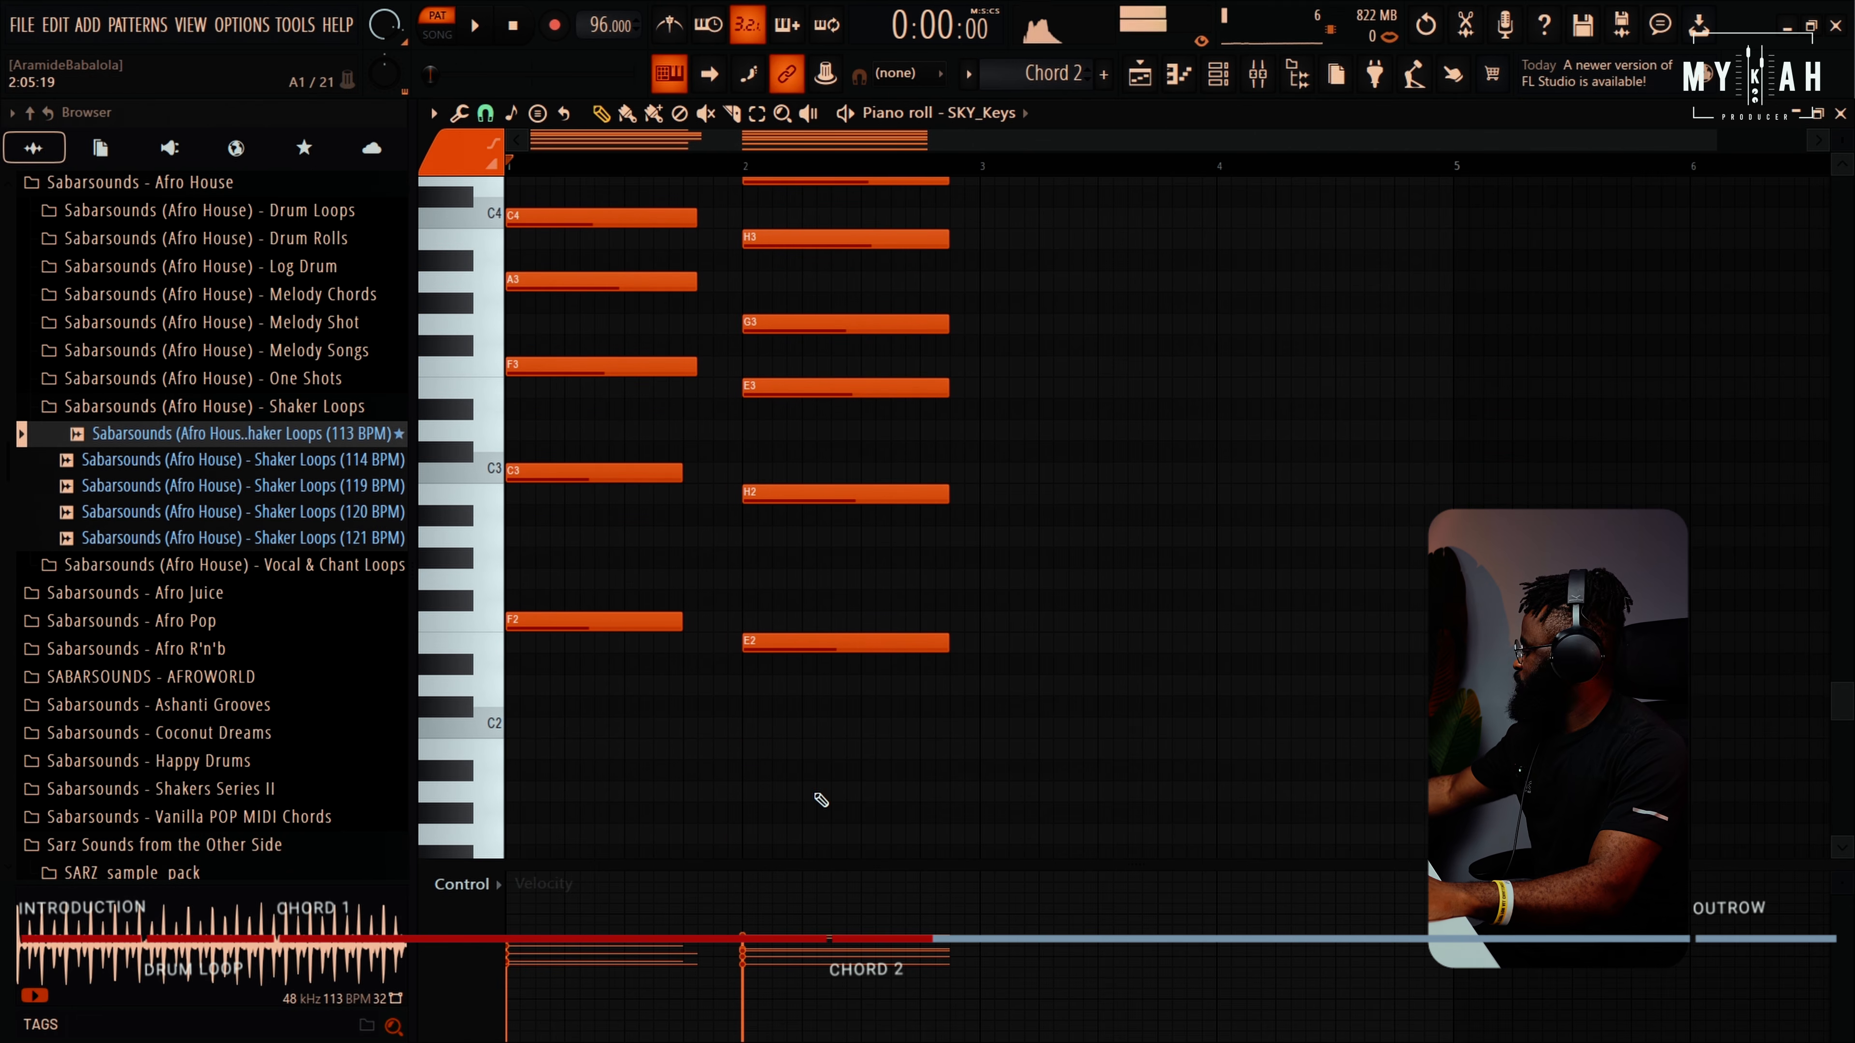
# Shorten every note of both chords in the Chord 2 pattern to half a bar and play the result
pyautogui.hotkey('alt', 'x')
pyautogui.click(988, 662)
pyautogui.scroll(5, 949, 663)
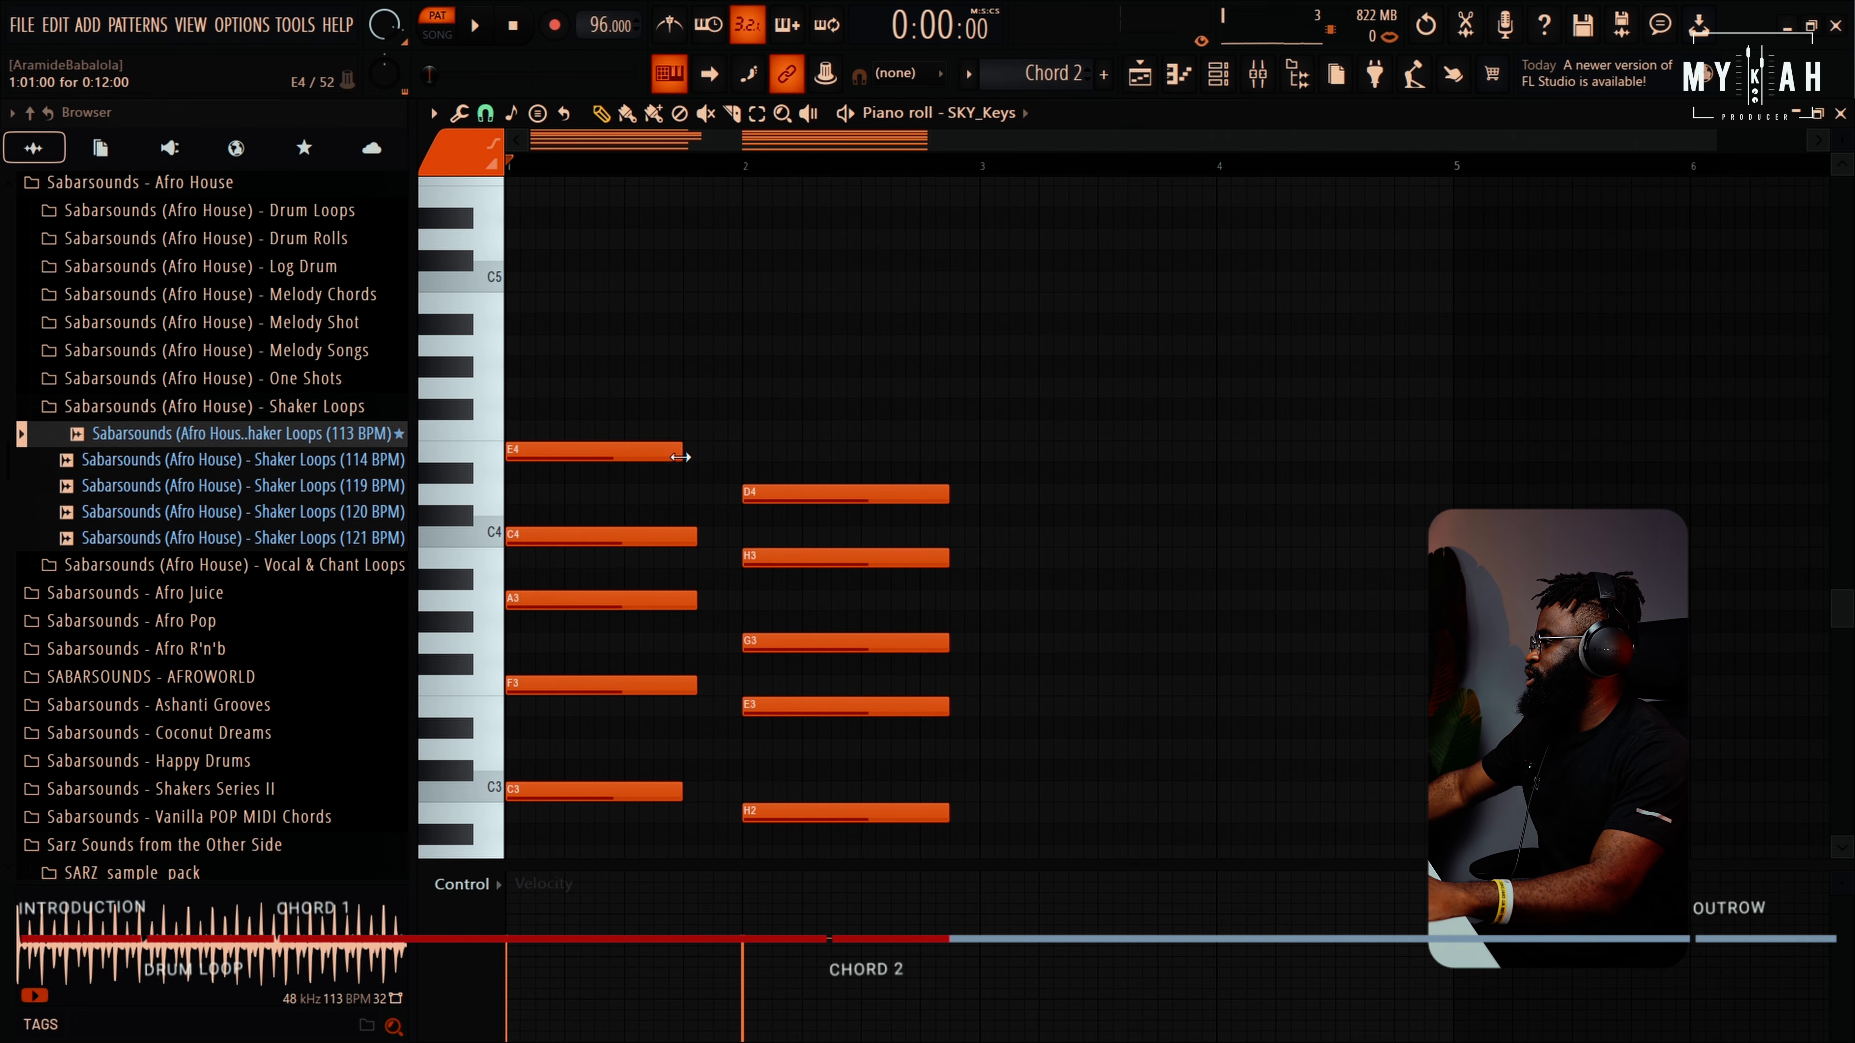
pyautogui.press('space')
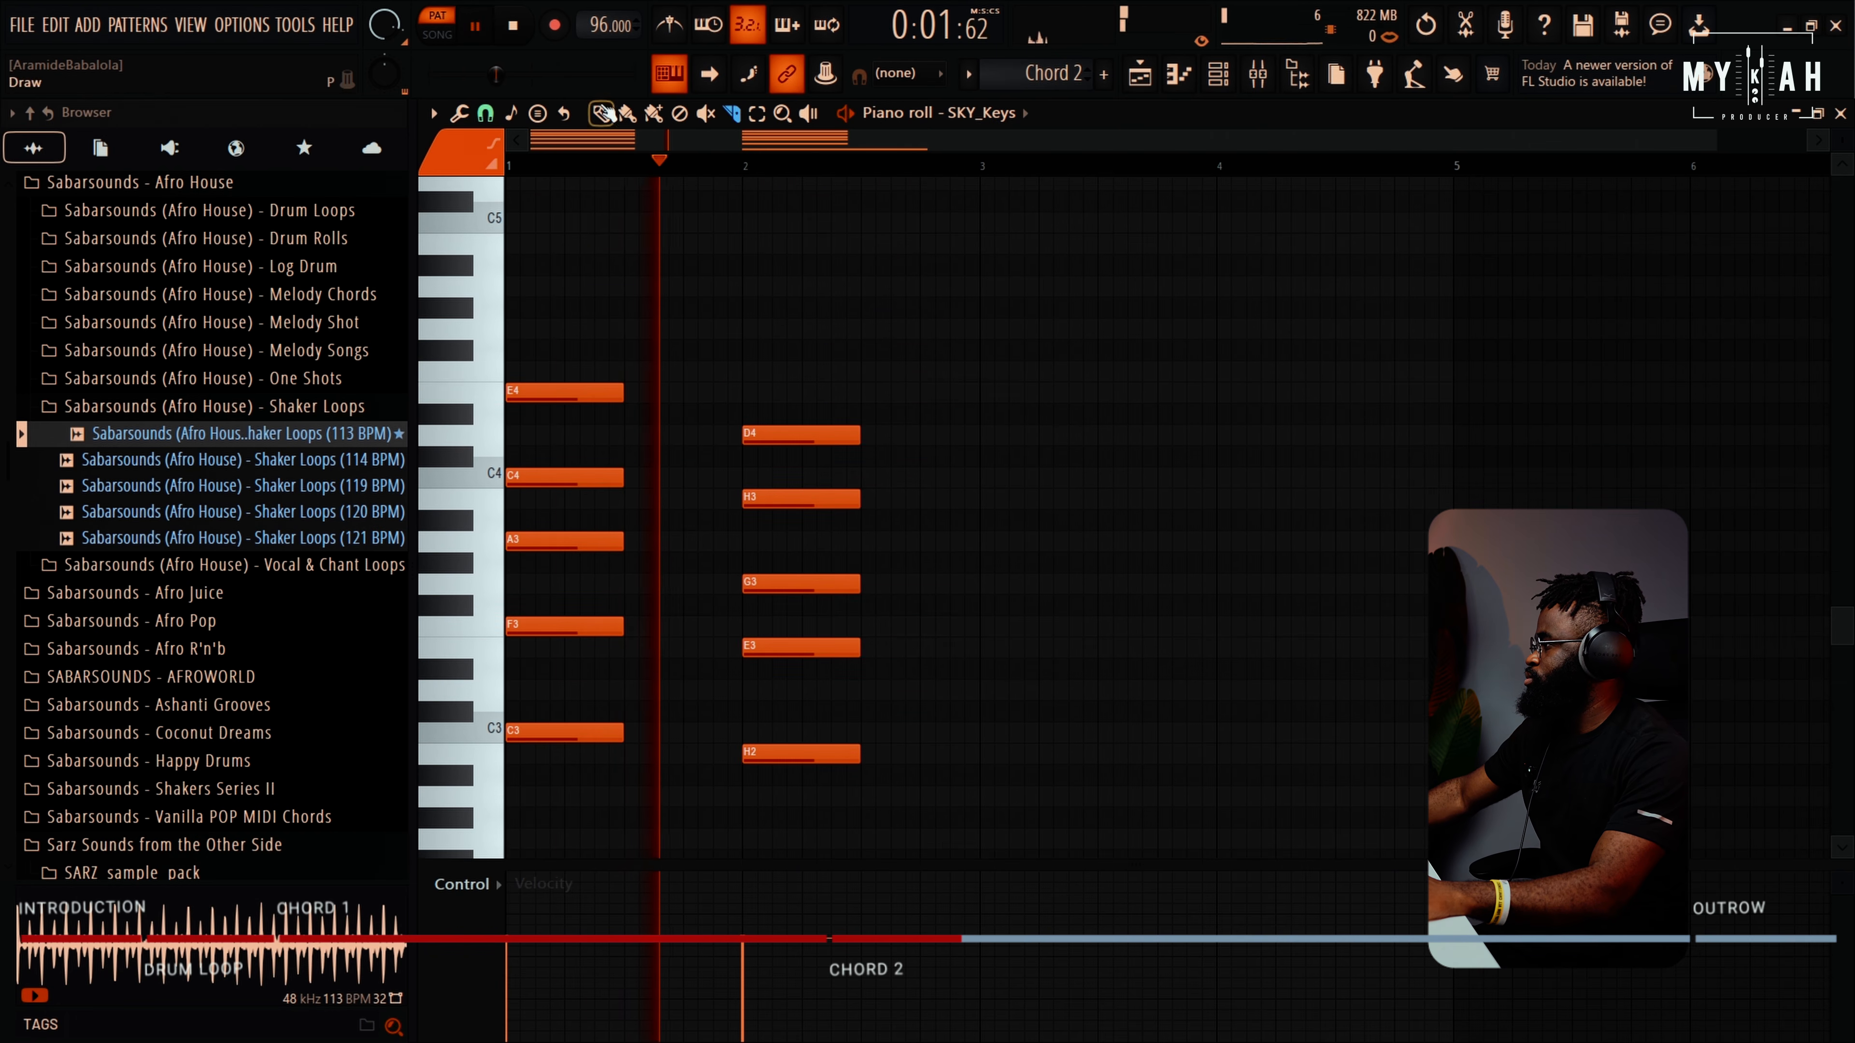
pyautogui.click(600, 112)
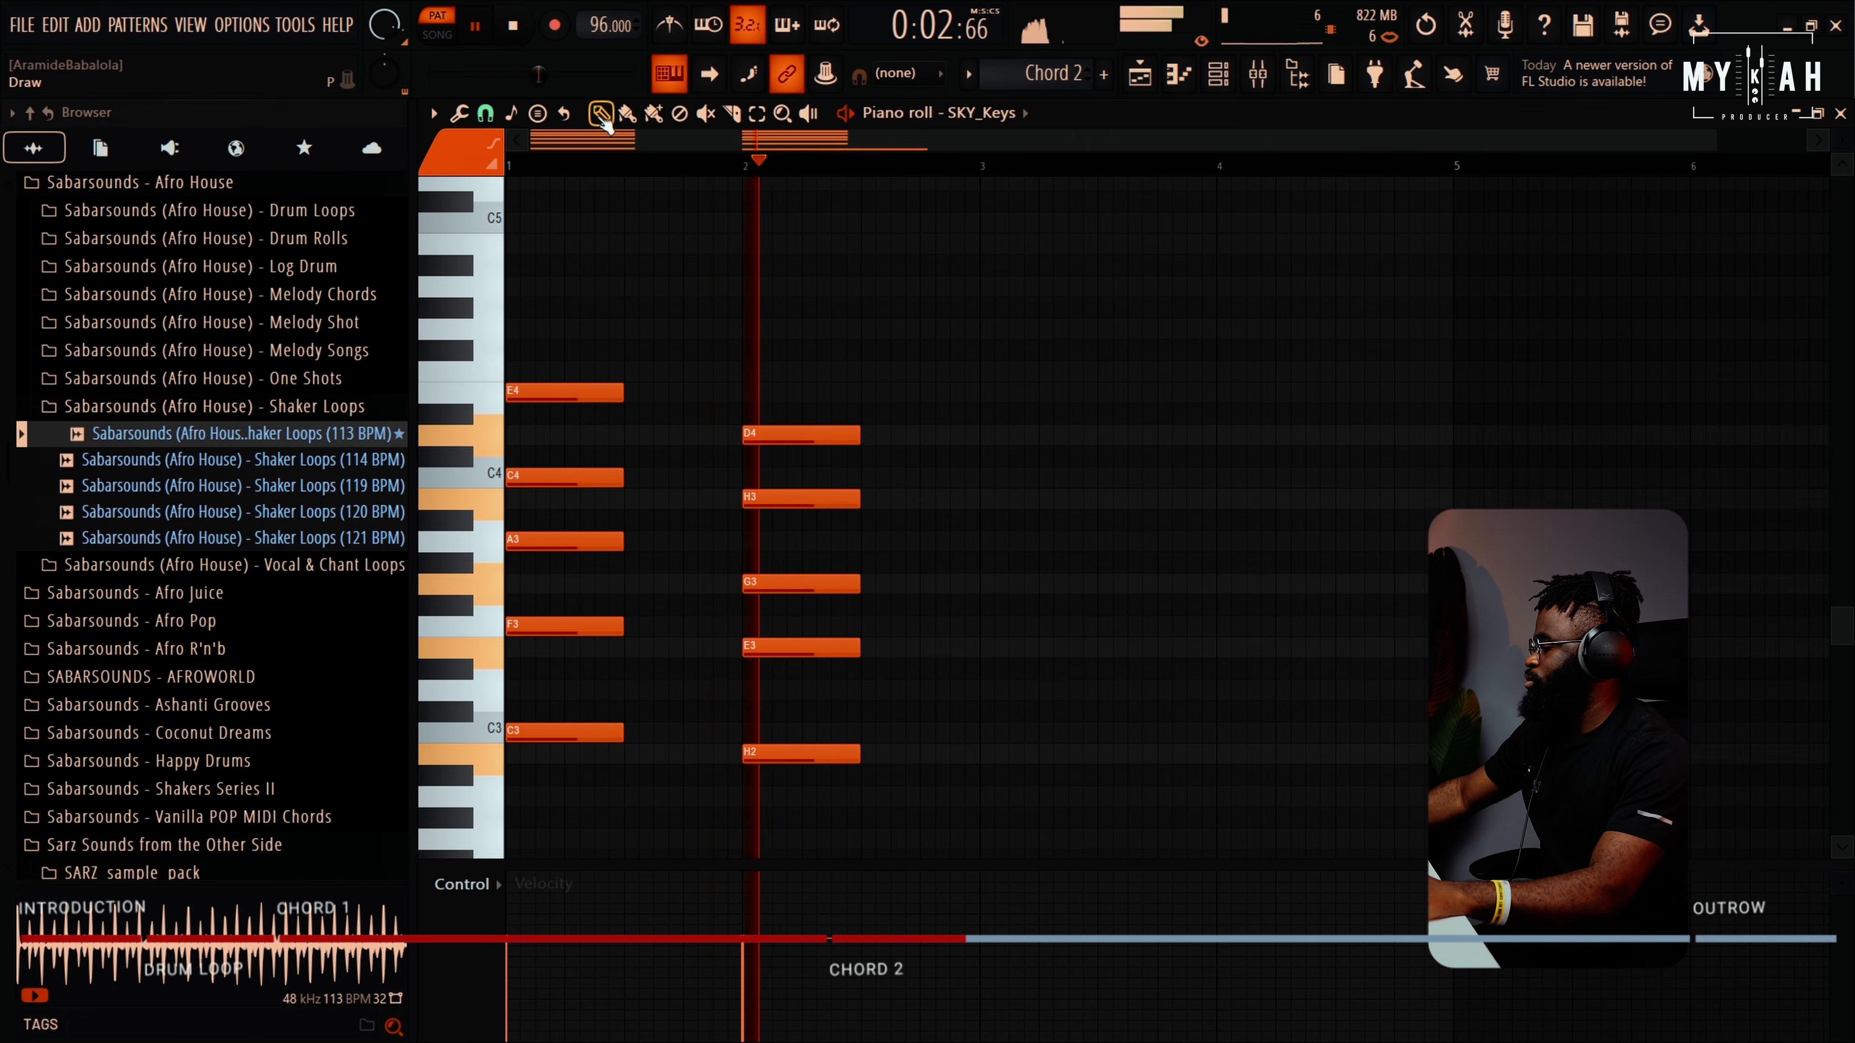
pyautogui.scroll(-3, 796, 643)
pyautogui.press('space')
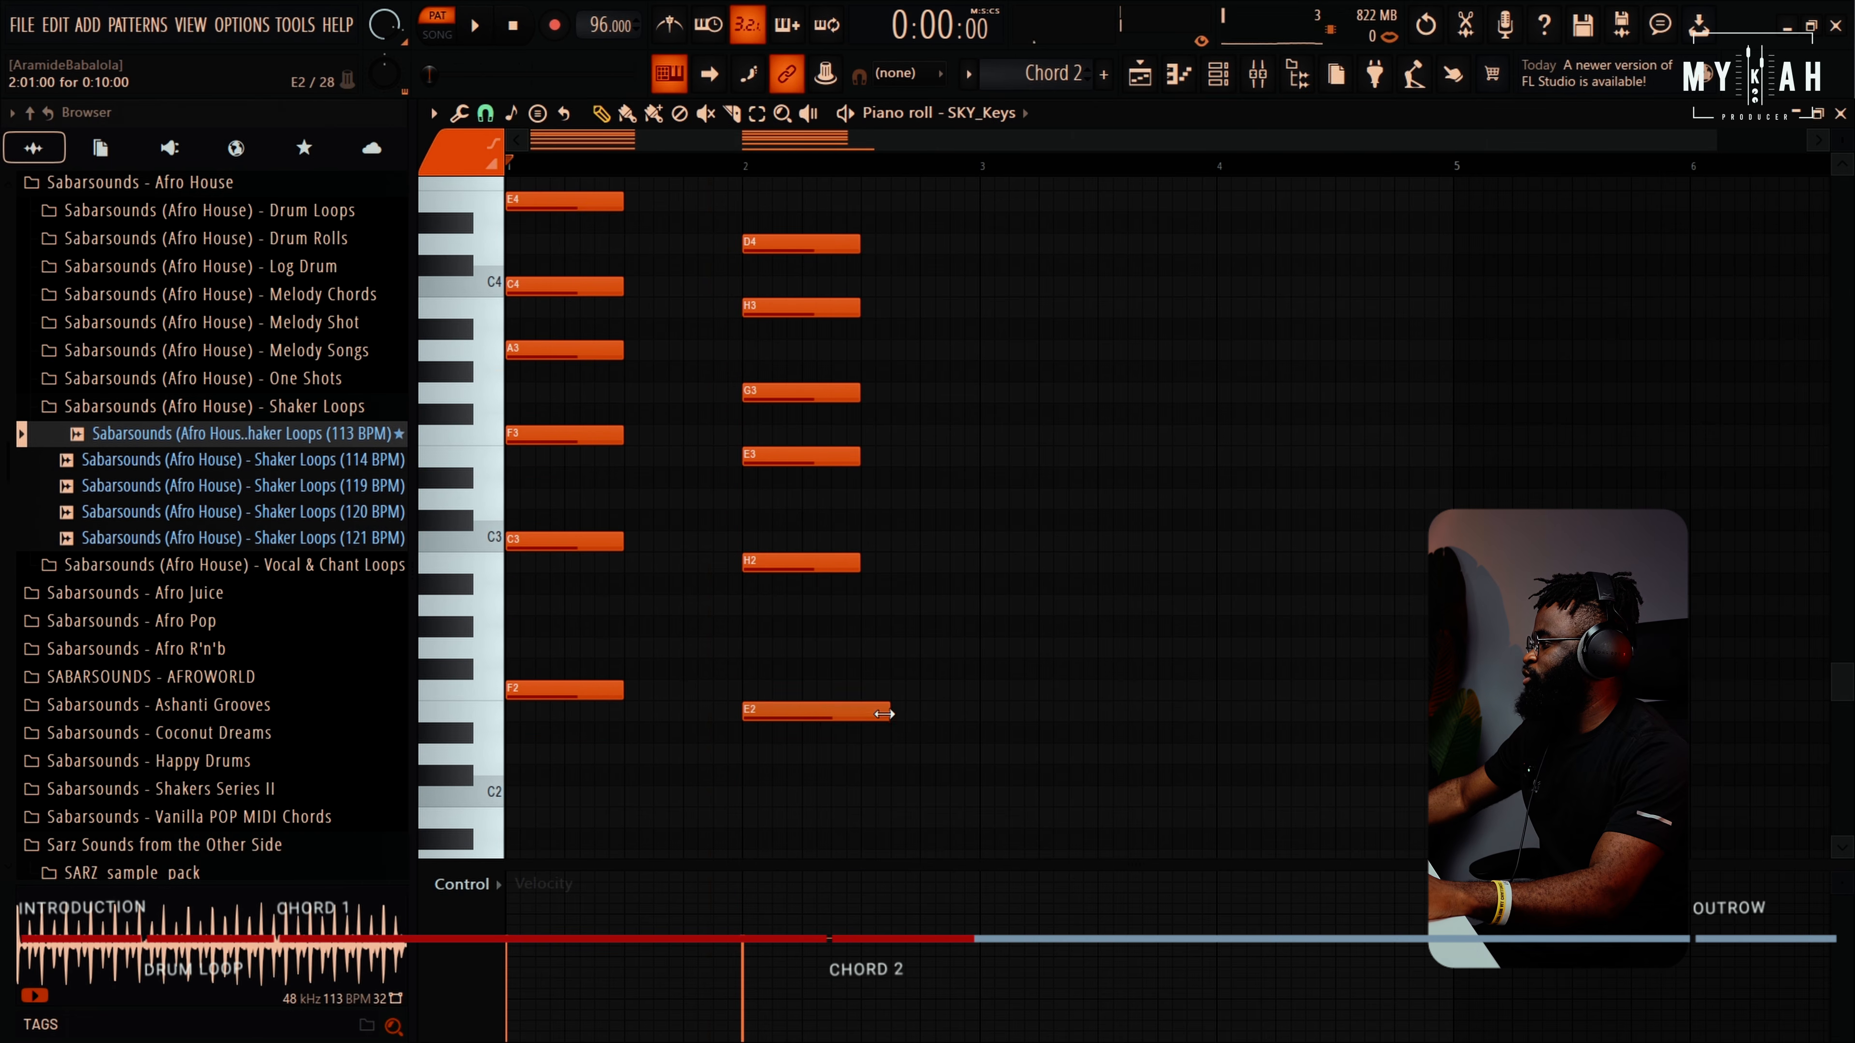
pyautogui.scroll(2, 729, 642)
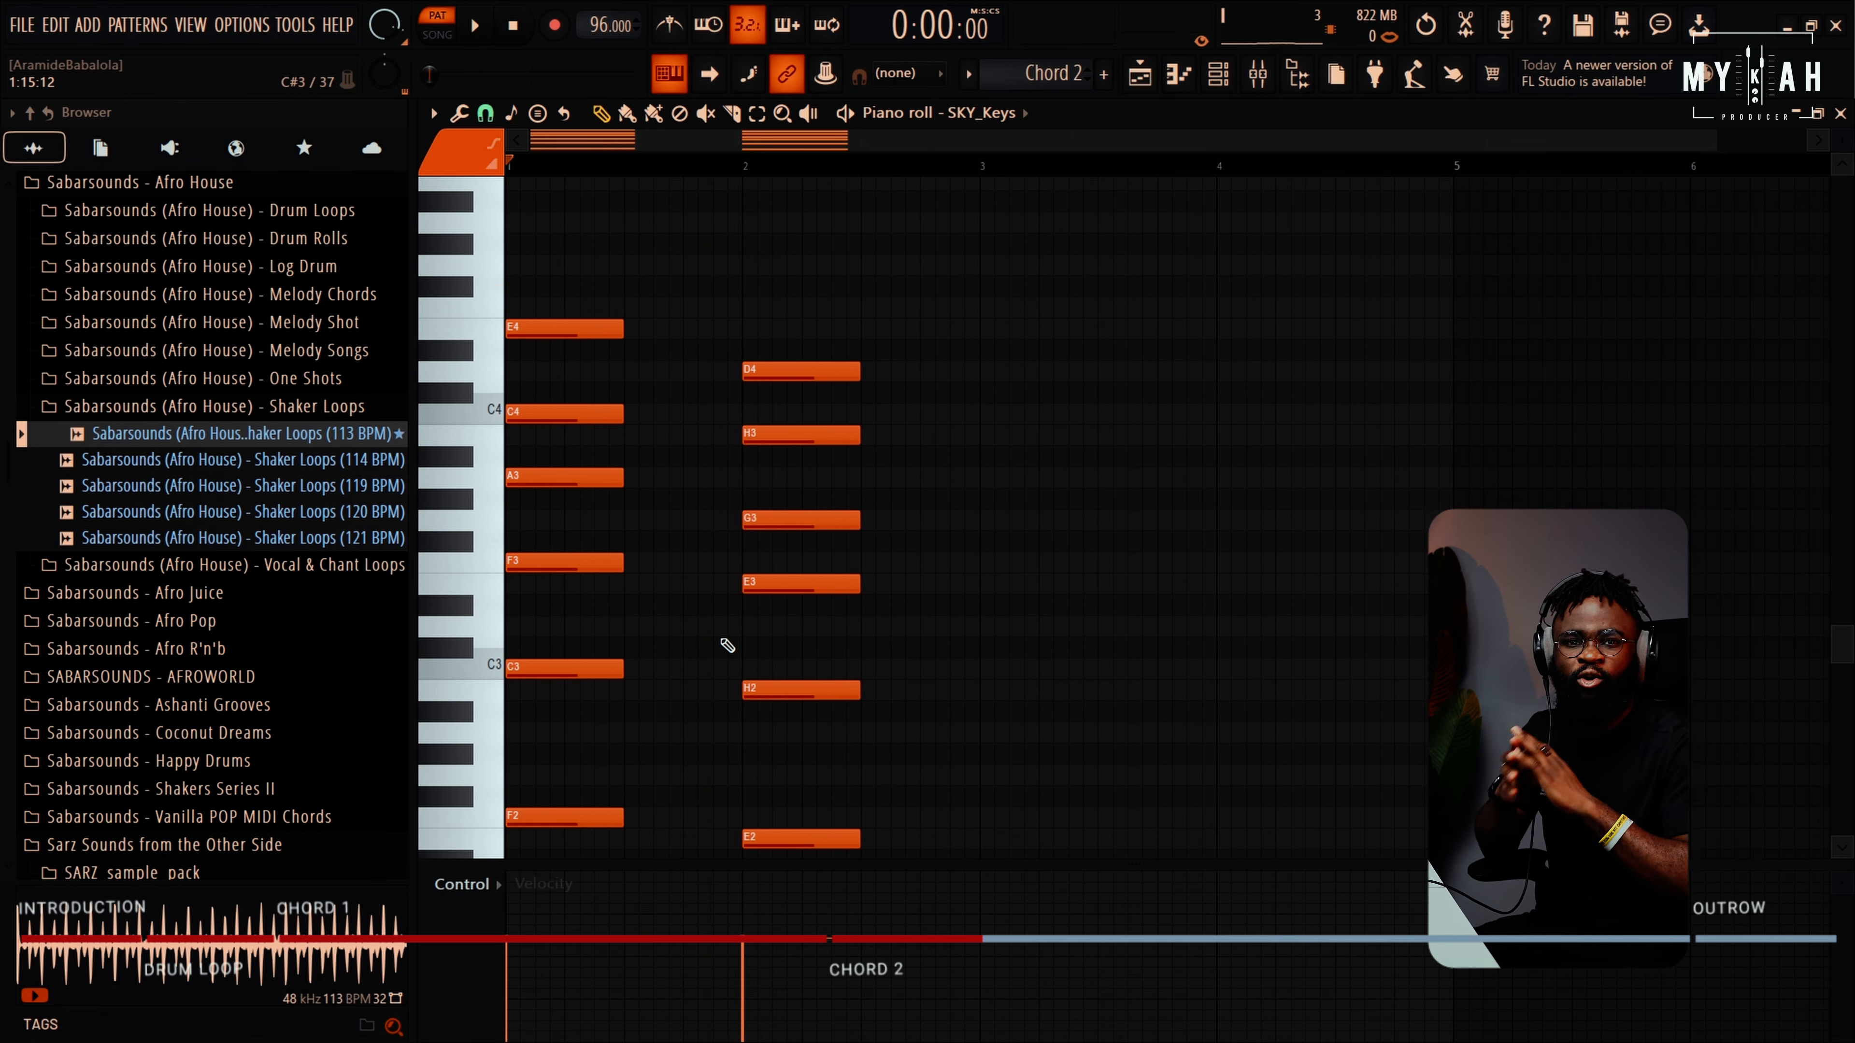
# Open the SKY_Keys instrument, audition the Beautiful Rhodes preset, and load the Always Danger preset for the Chord 2 pattern
pyautogui.click(1218, 91)
pyautogui.click(946, 549)
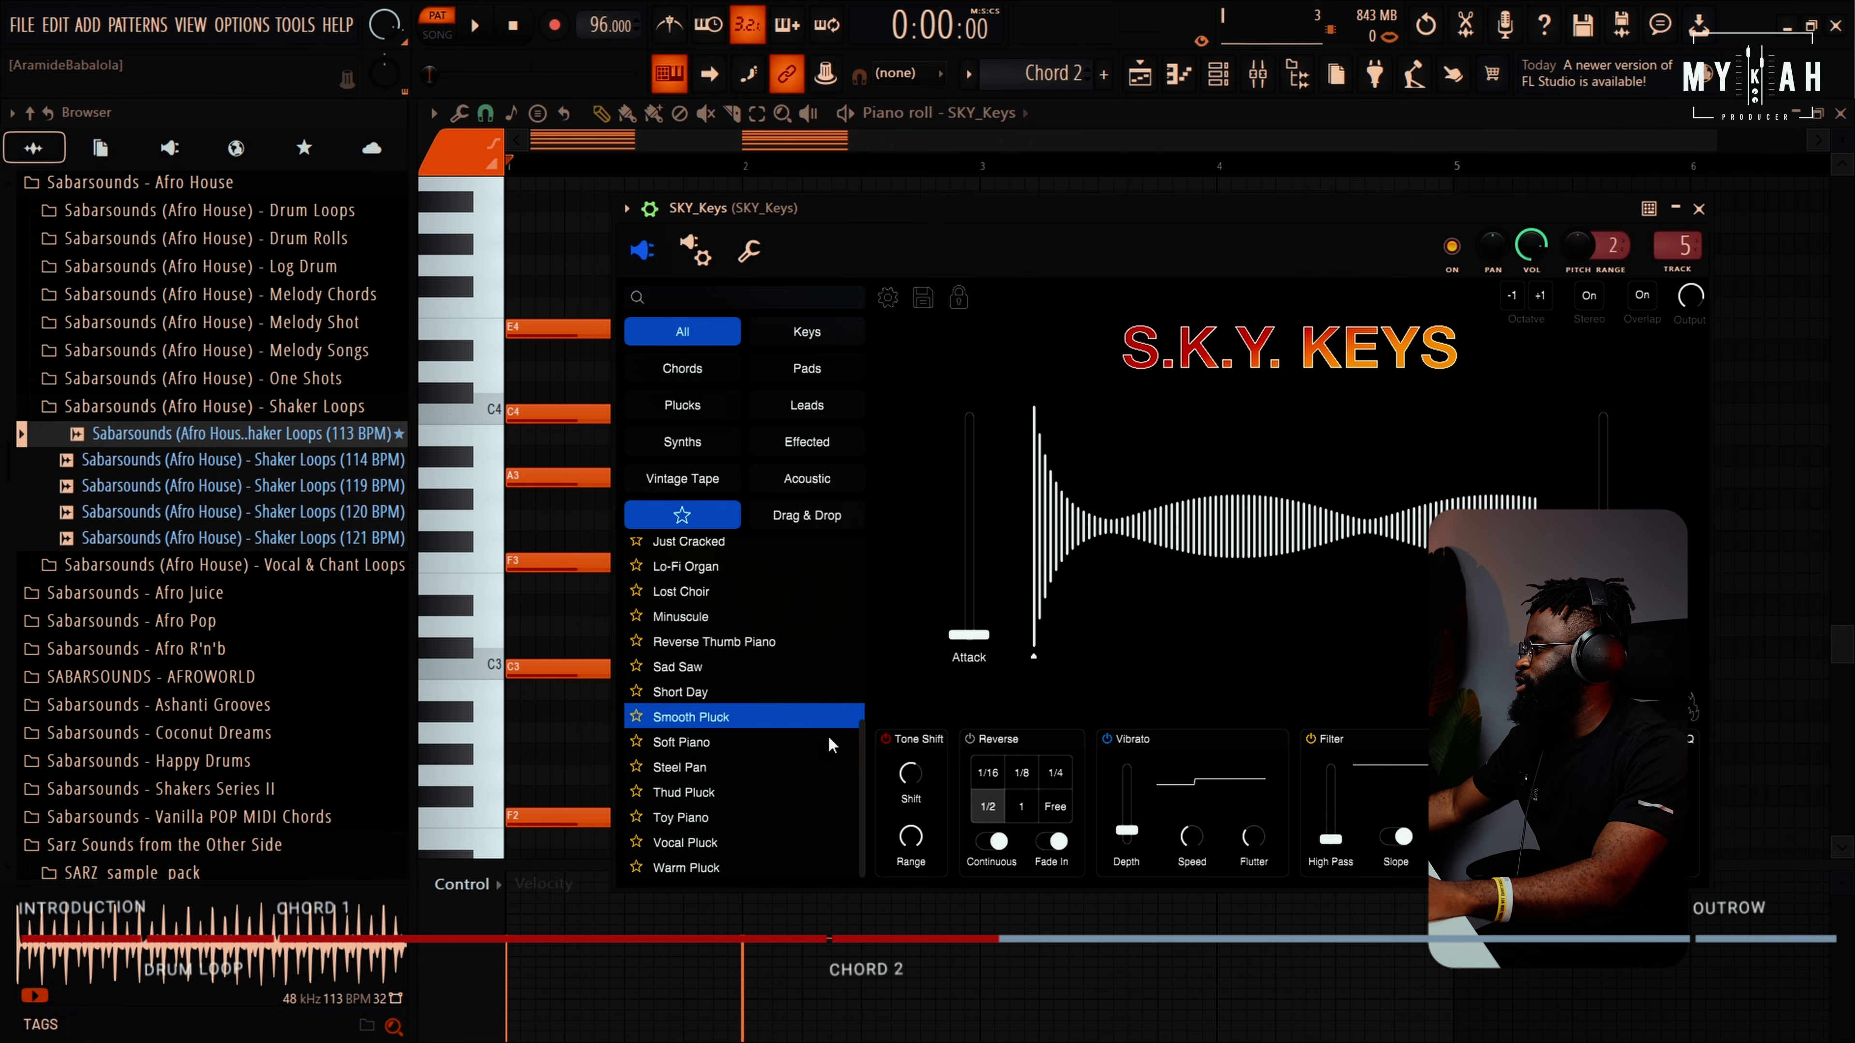
pyautogui.moveTo(864, 793); pyautogui.dragTo(878, 578)
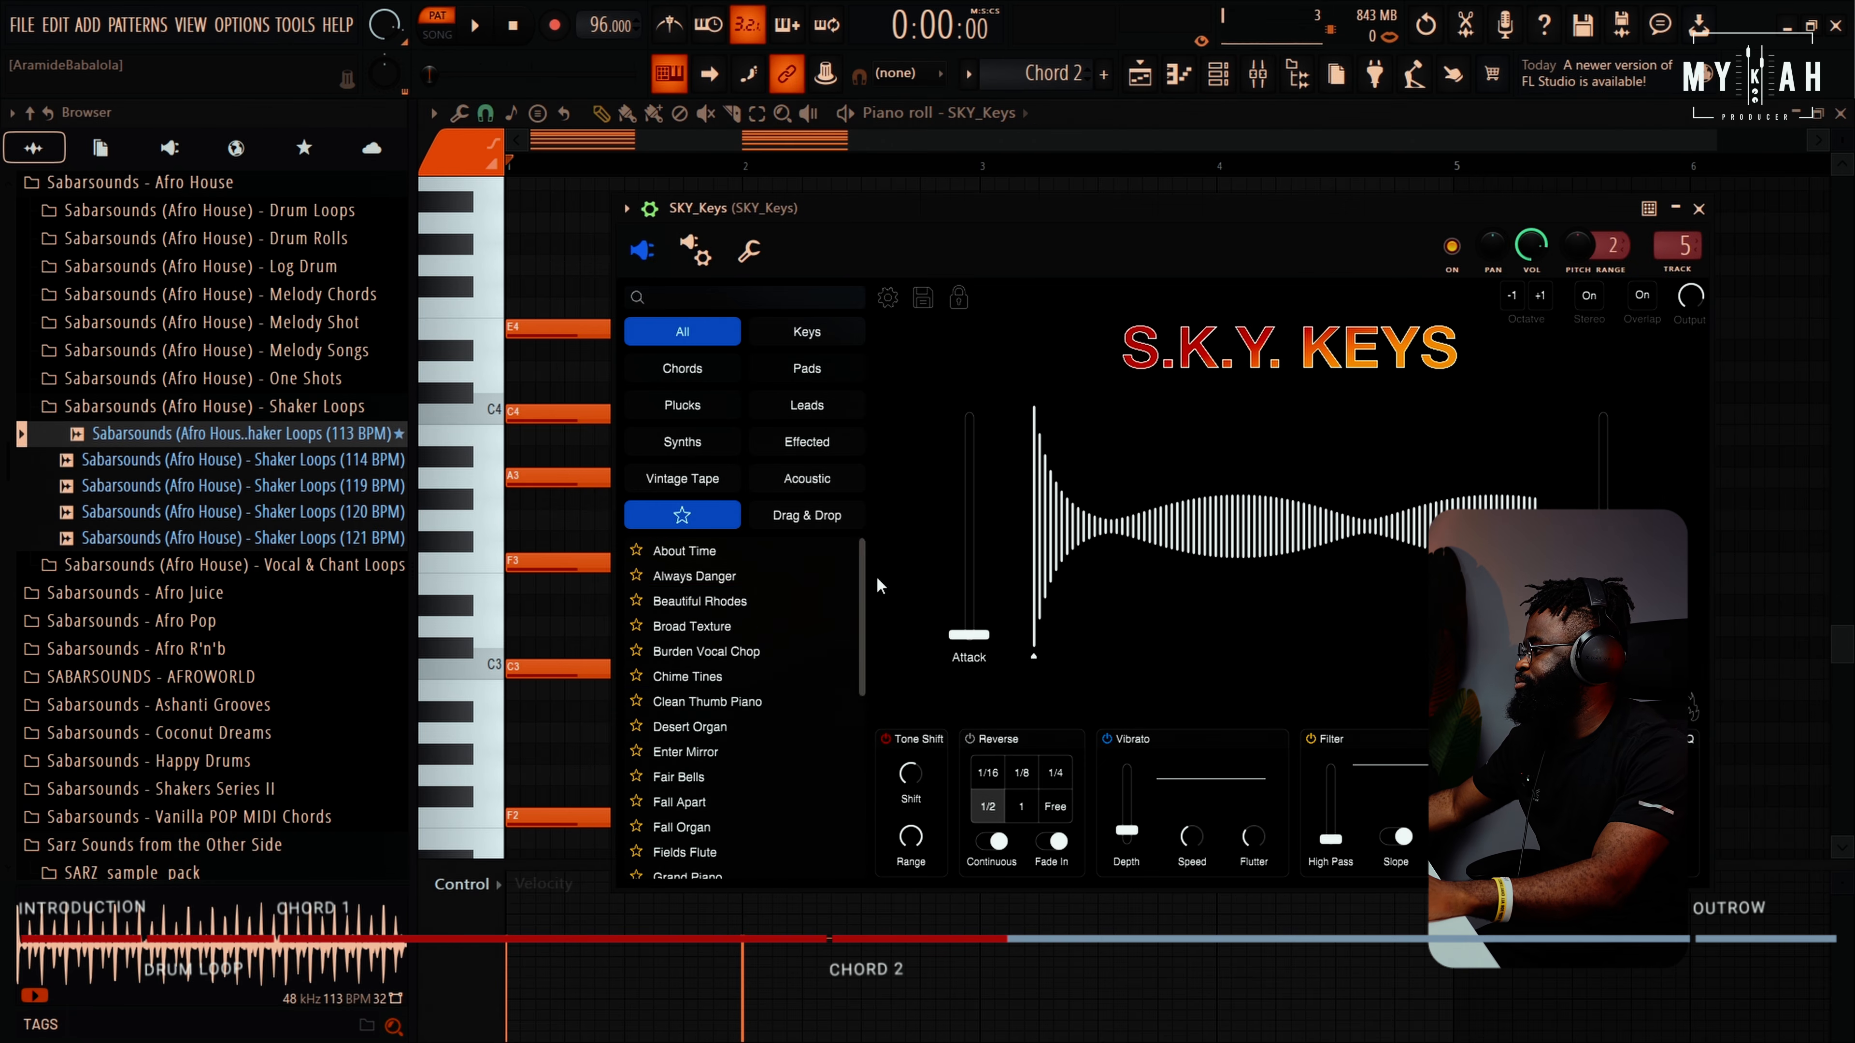
pyautogui.click(742, 606)
pyautogui.moveTo(939, 217); pyautogui.dragTo(958, 222)
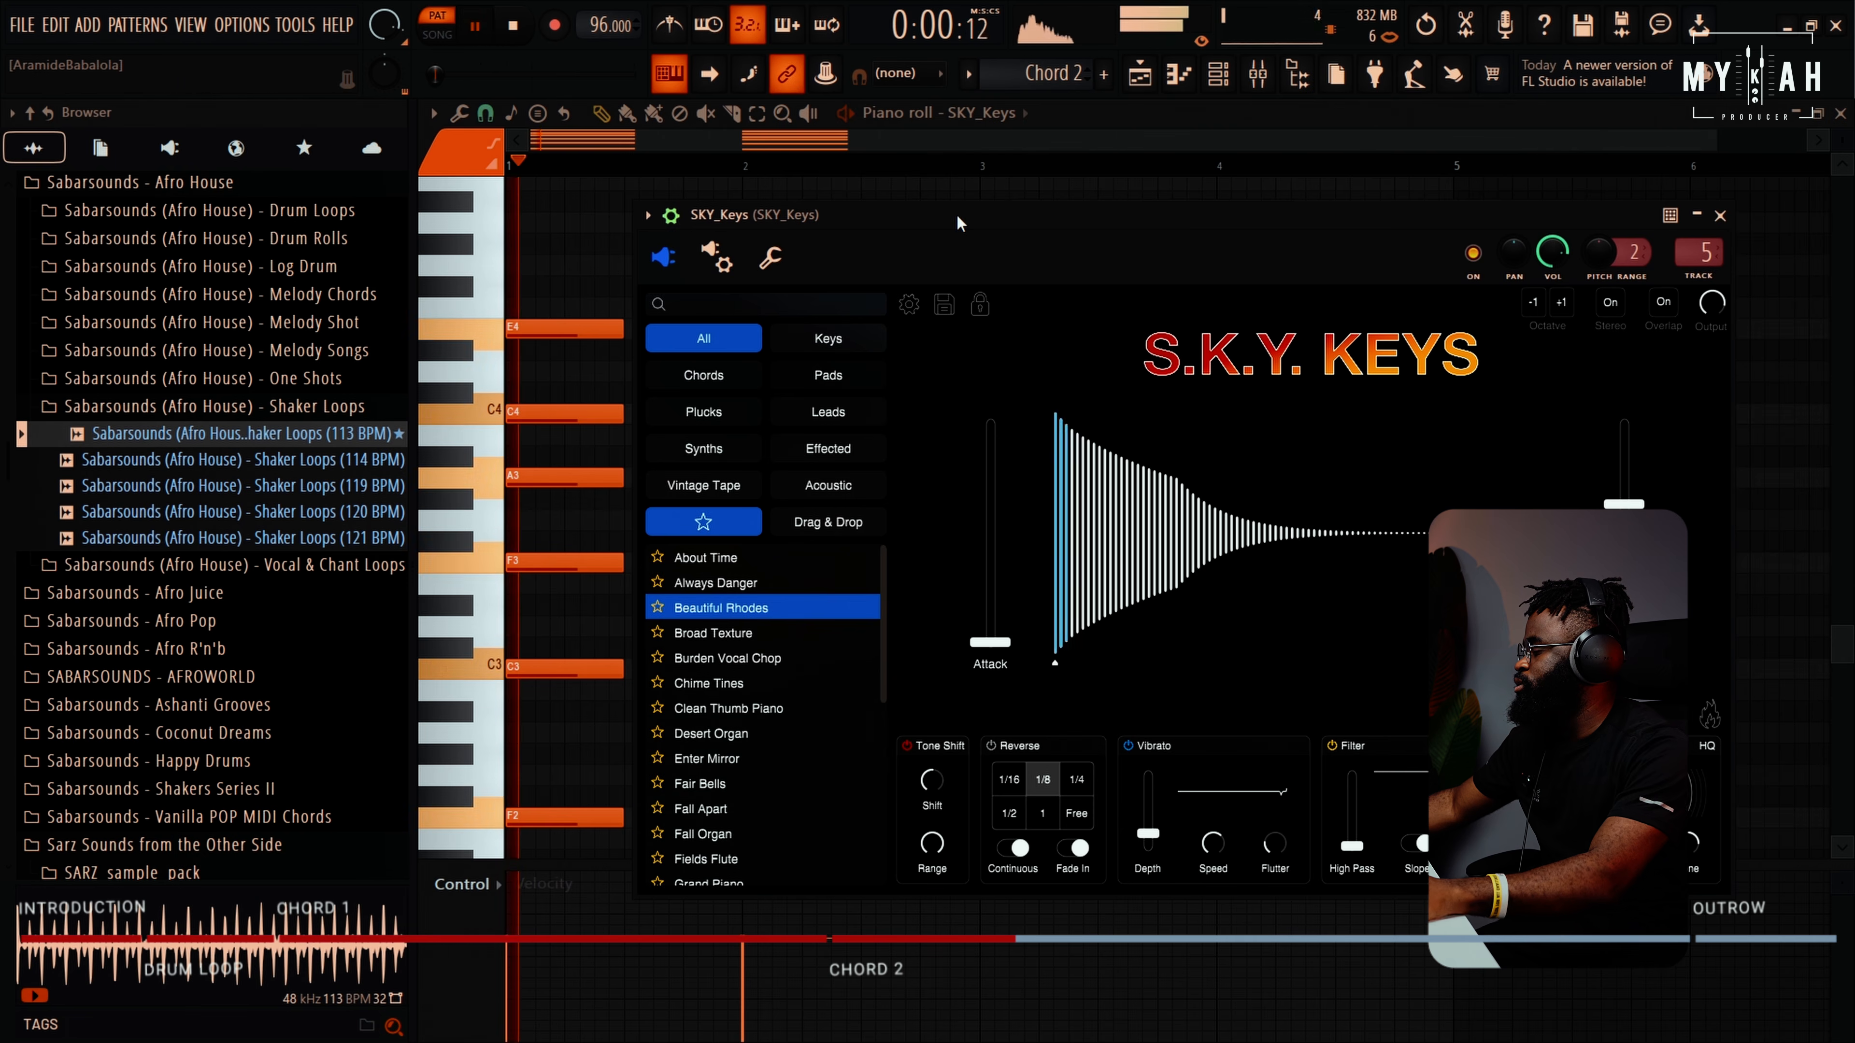
pyautogui.click(735, 588)
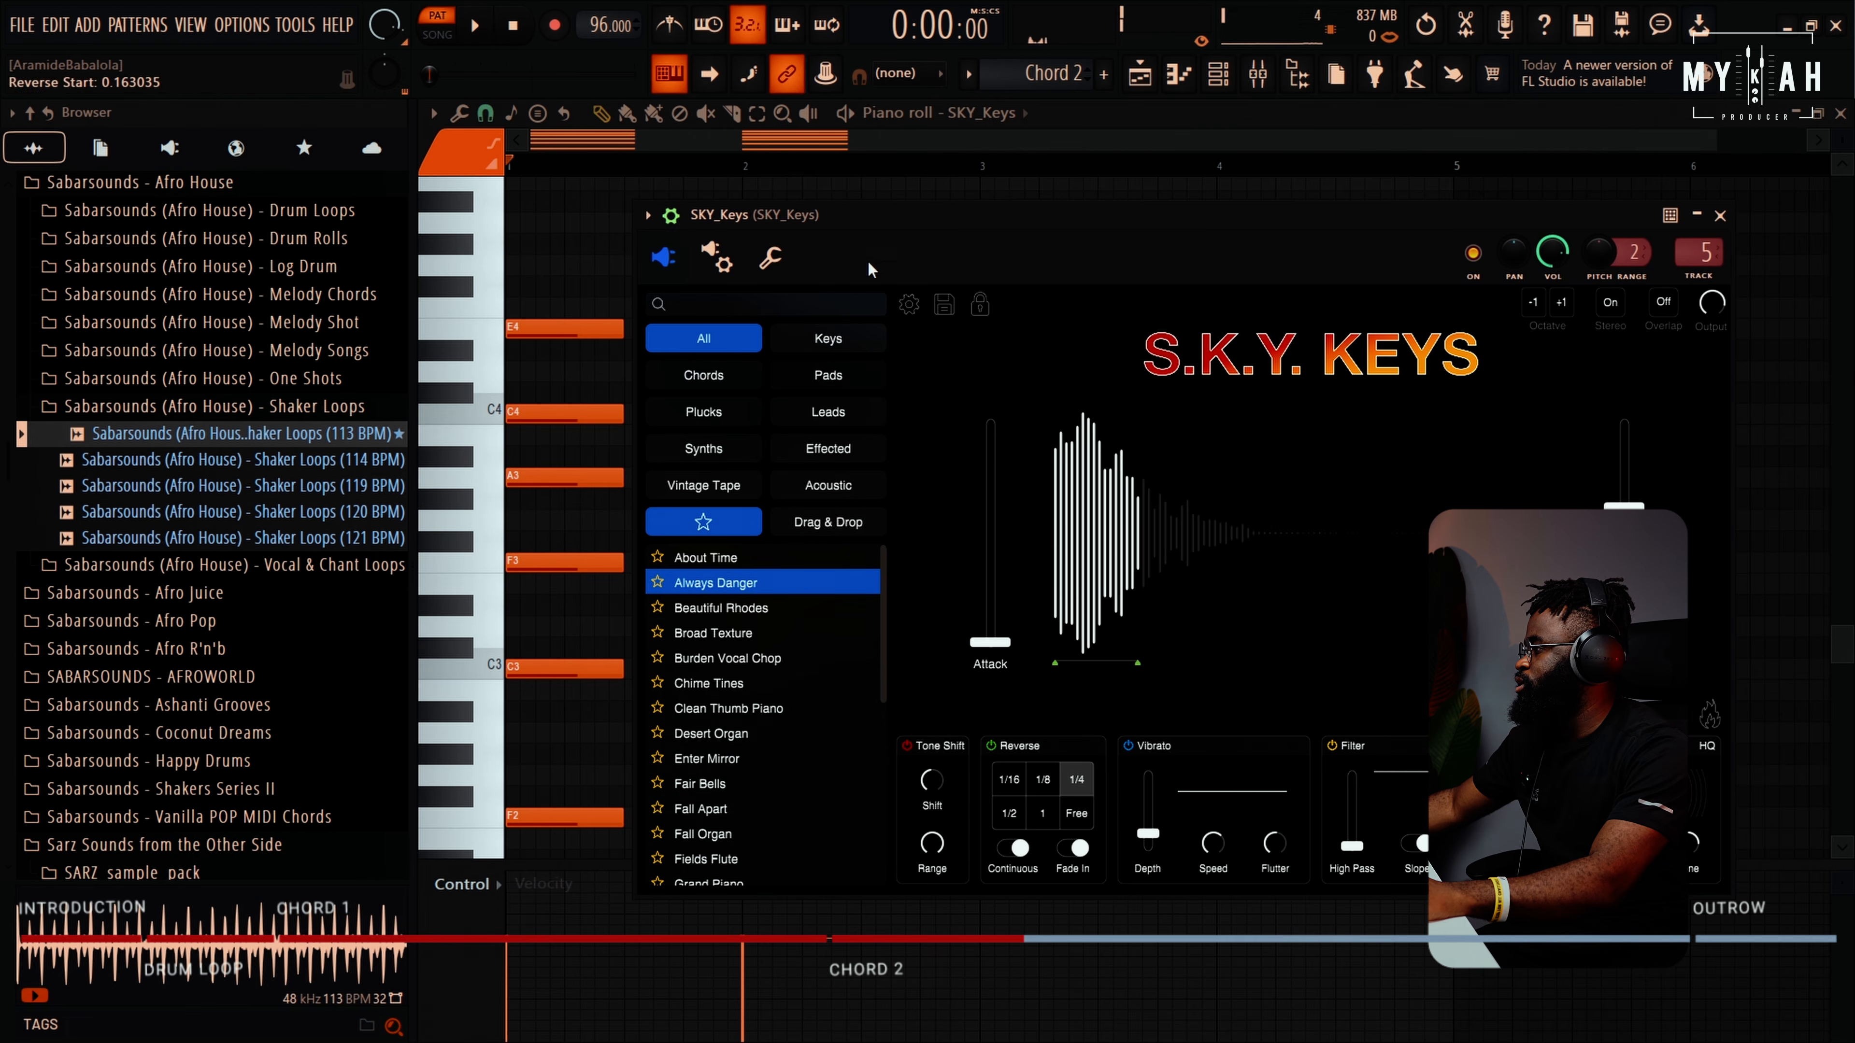
pyautogui.moveTo(884, 213); pyautogui.dragTo(924, 216)
pyautogui.press('space')
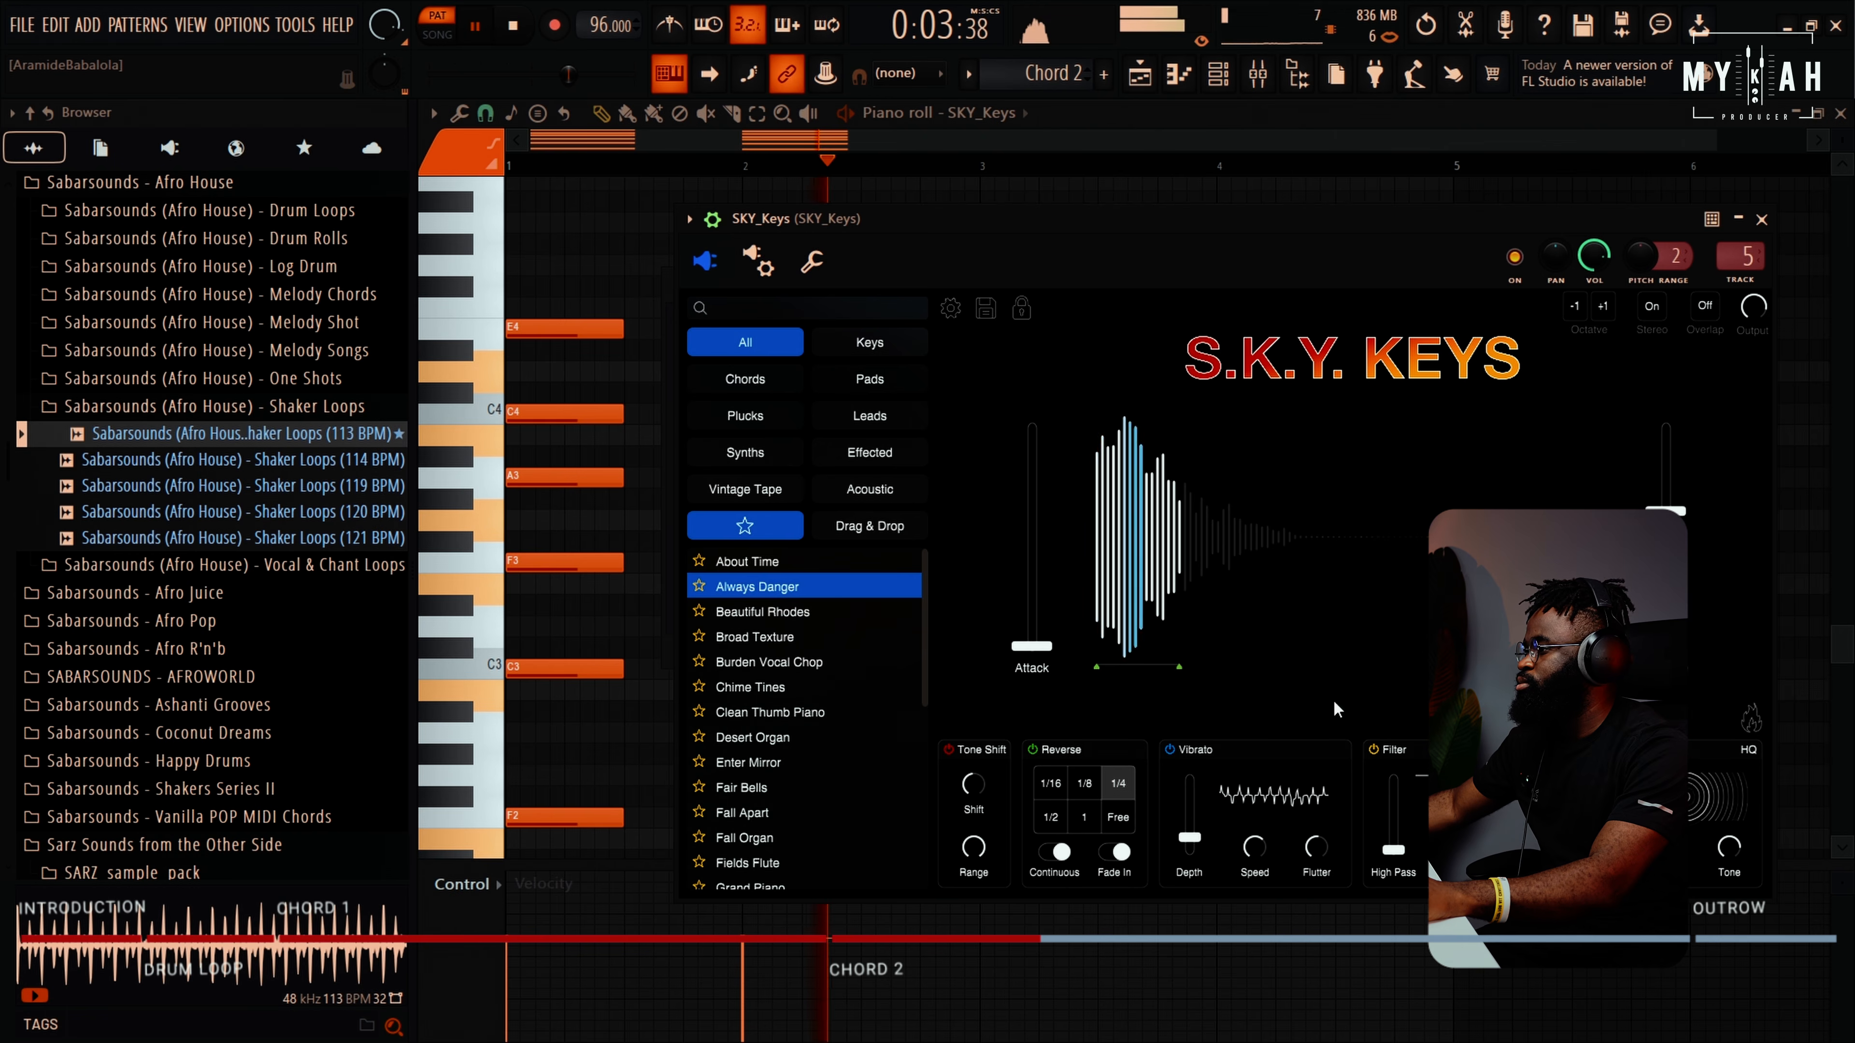
# Set the SKY_Keys release to 0.01 and attack to 0.16, raise the high-pass filter, and set its low-pass frequency to 35.62
pyautogui.moveTo(1666, 513); pyautogui.dragTo(1666, 534)
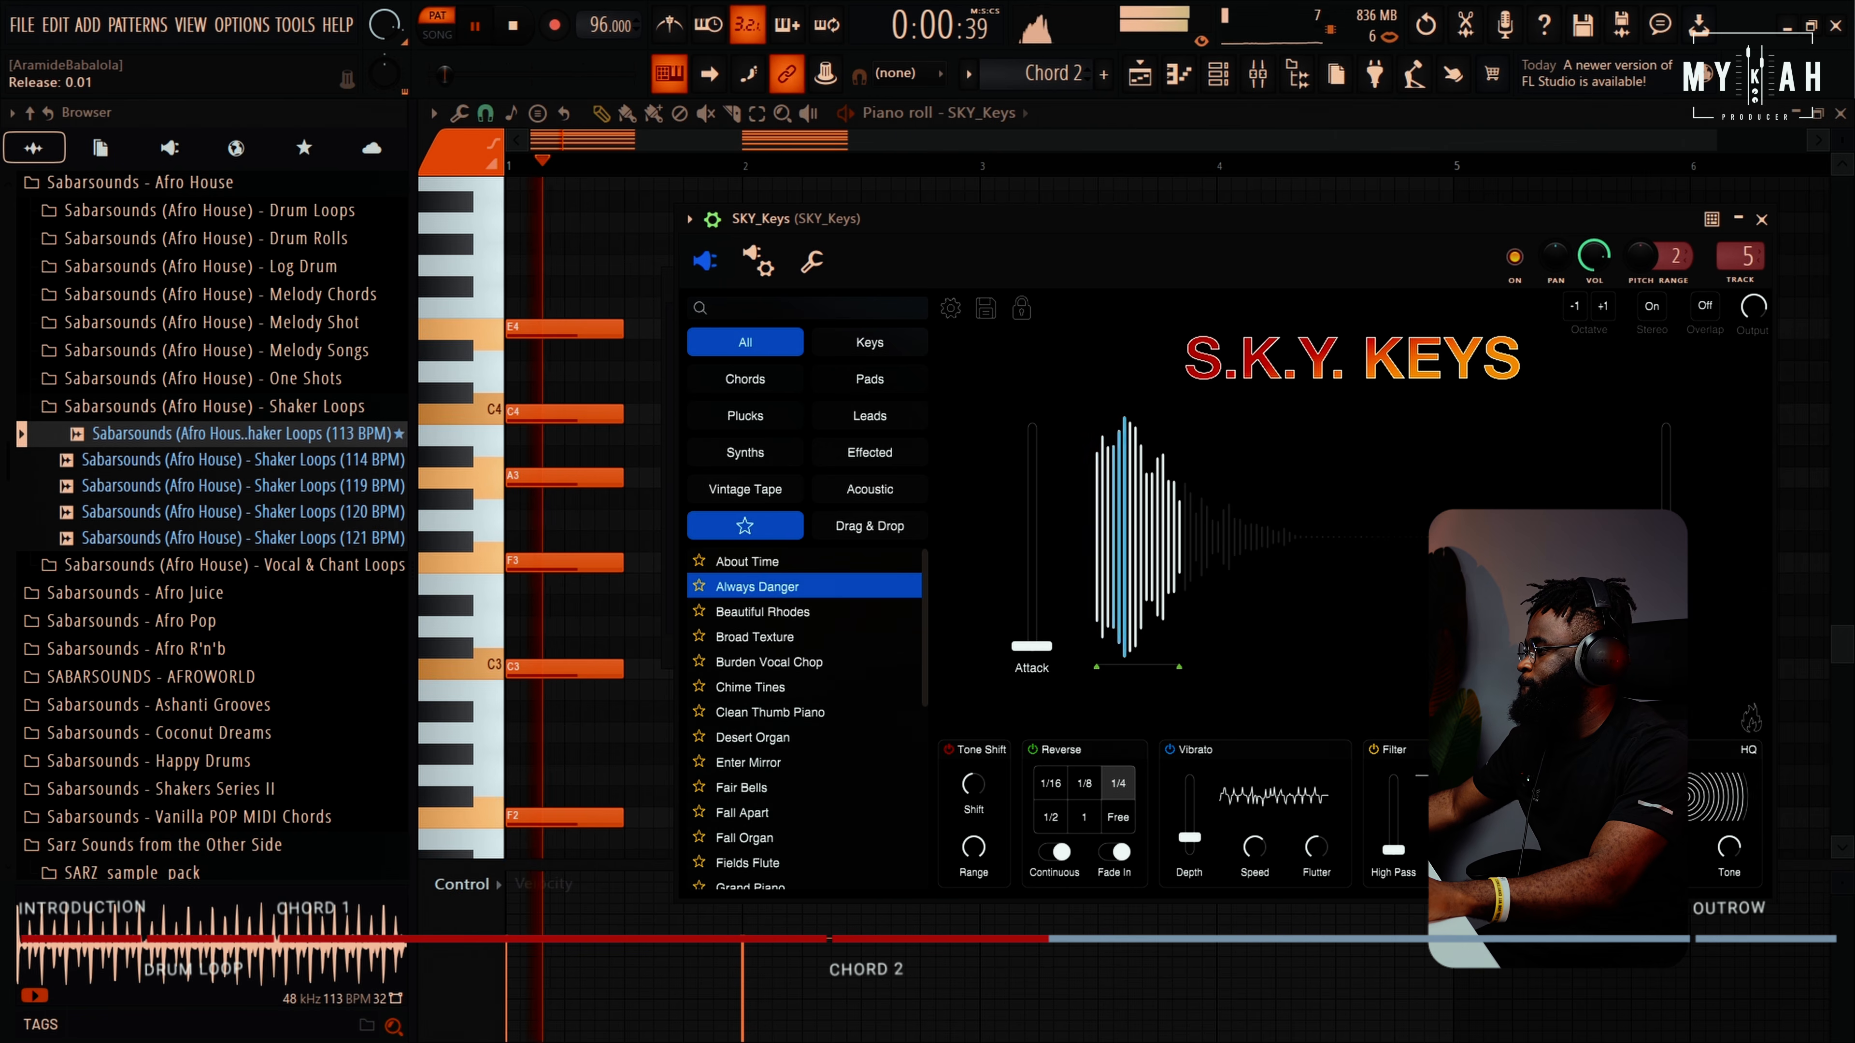
pyautogui.moveTo(1048, 650); pyautogui.dragTo(1049, 638)
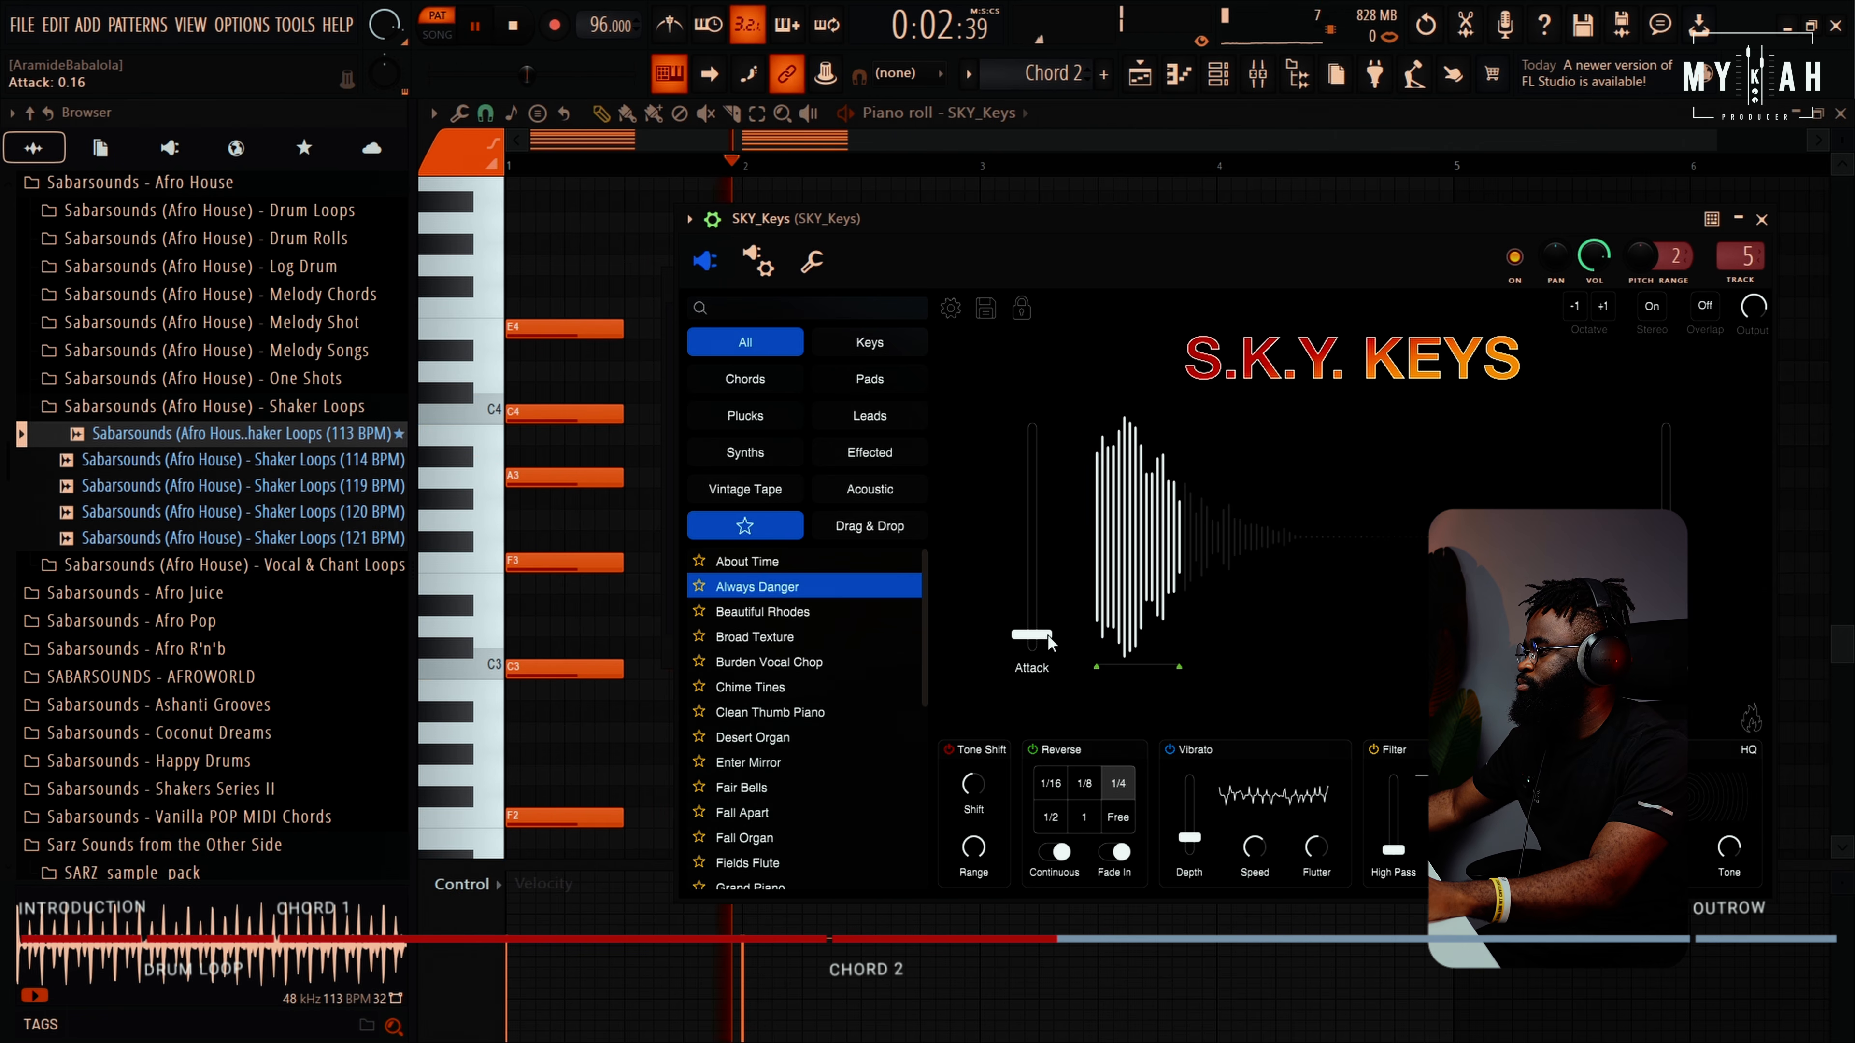
pyautogui.moveTo(1395, 848); pyautogui.dragTo(1449, 826)
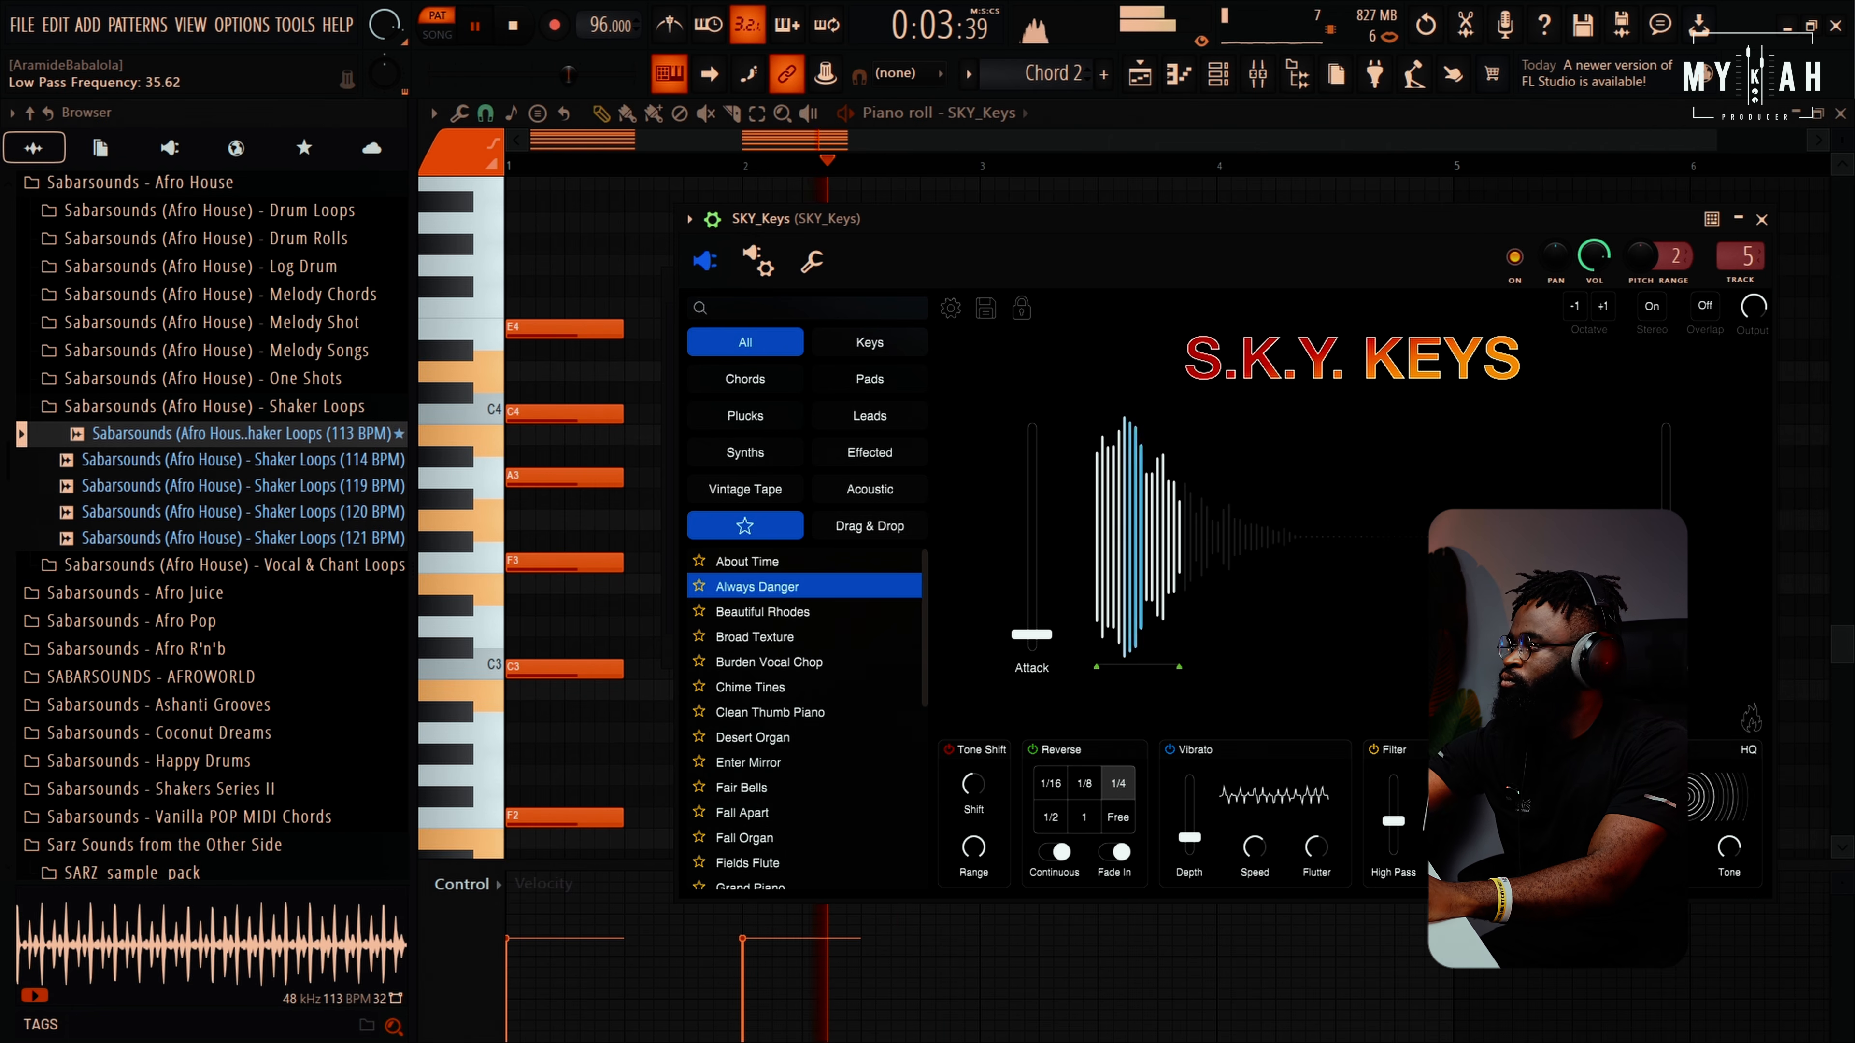
# Switch playback to the full song, add a second Chord 2 clip at bar 3 of Track 10, and play the arrangement
pyautogui.click(437, 34)
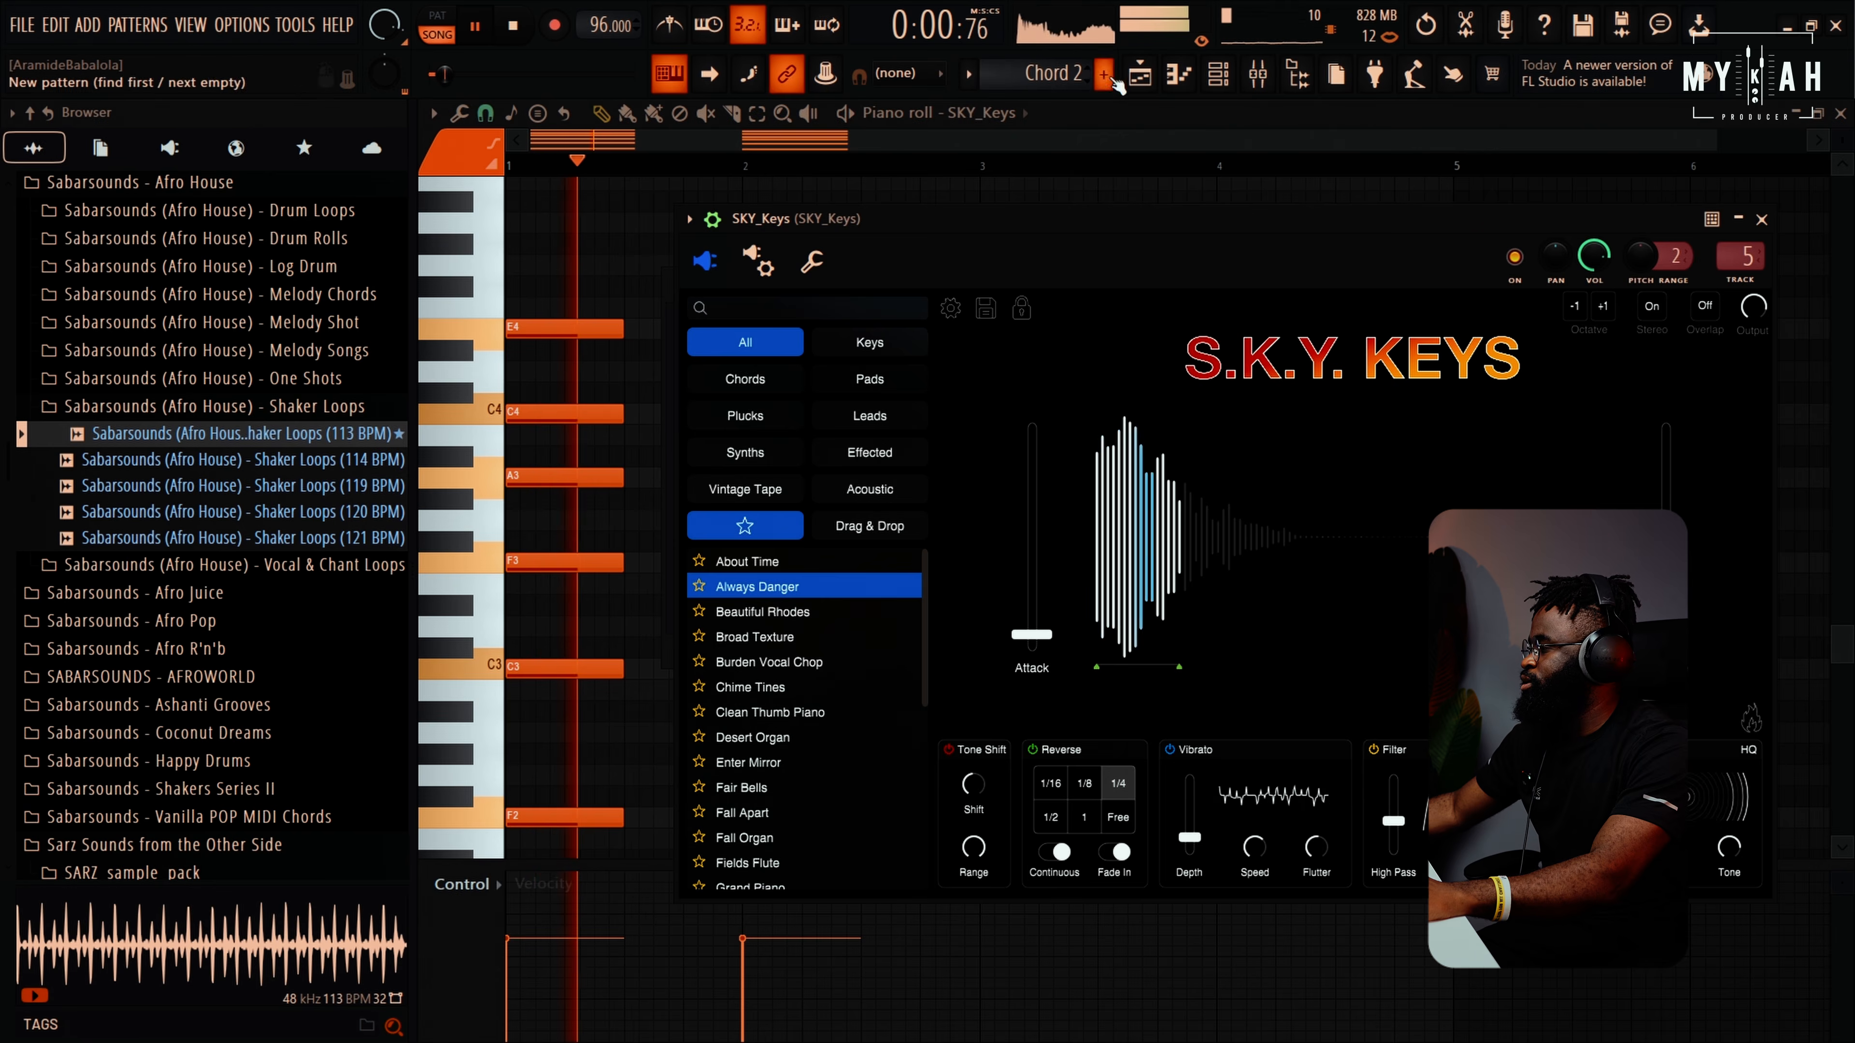
pyautogui.click(1140, 74)
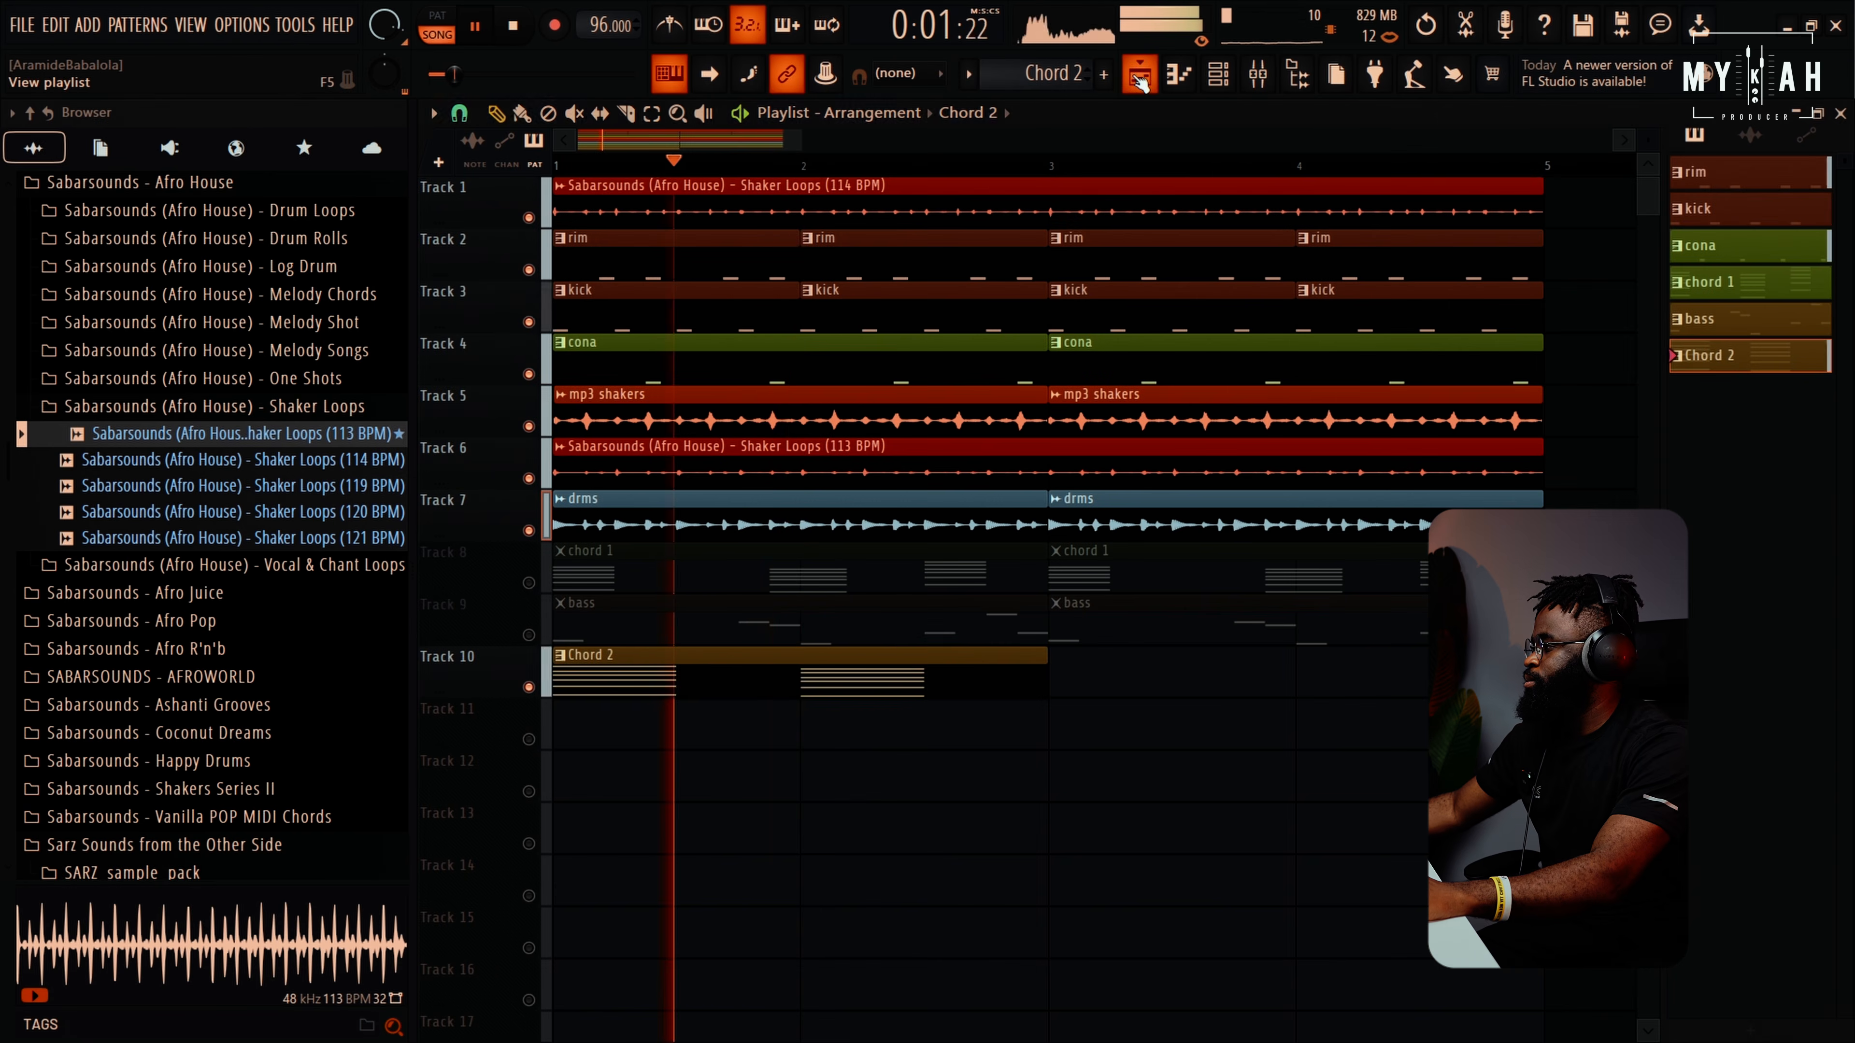
pyautogui.click(1063, 683)
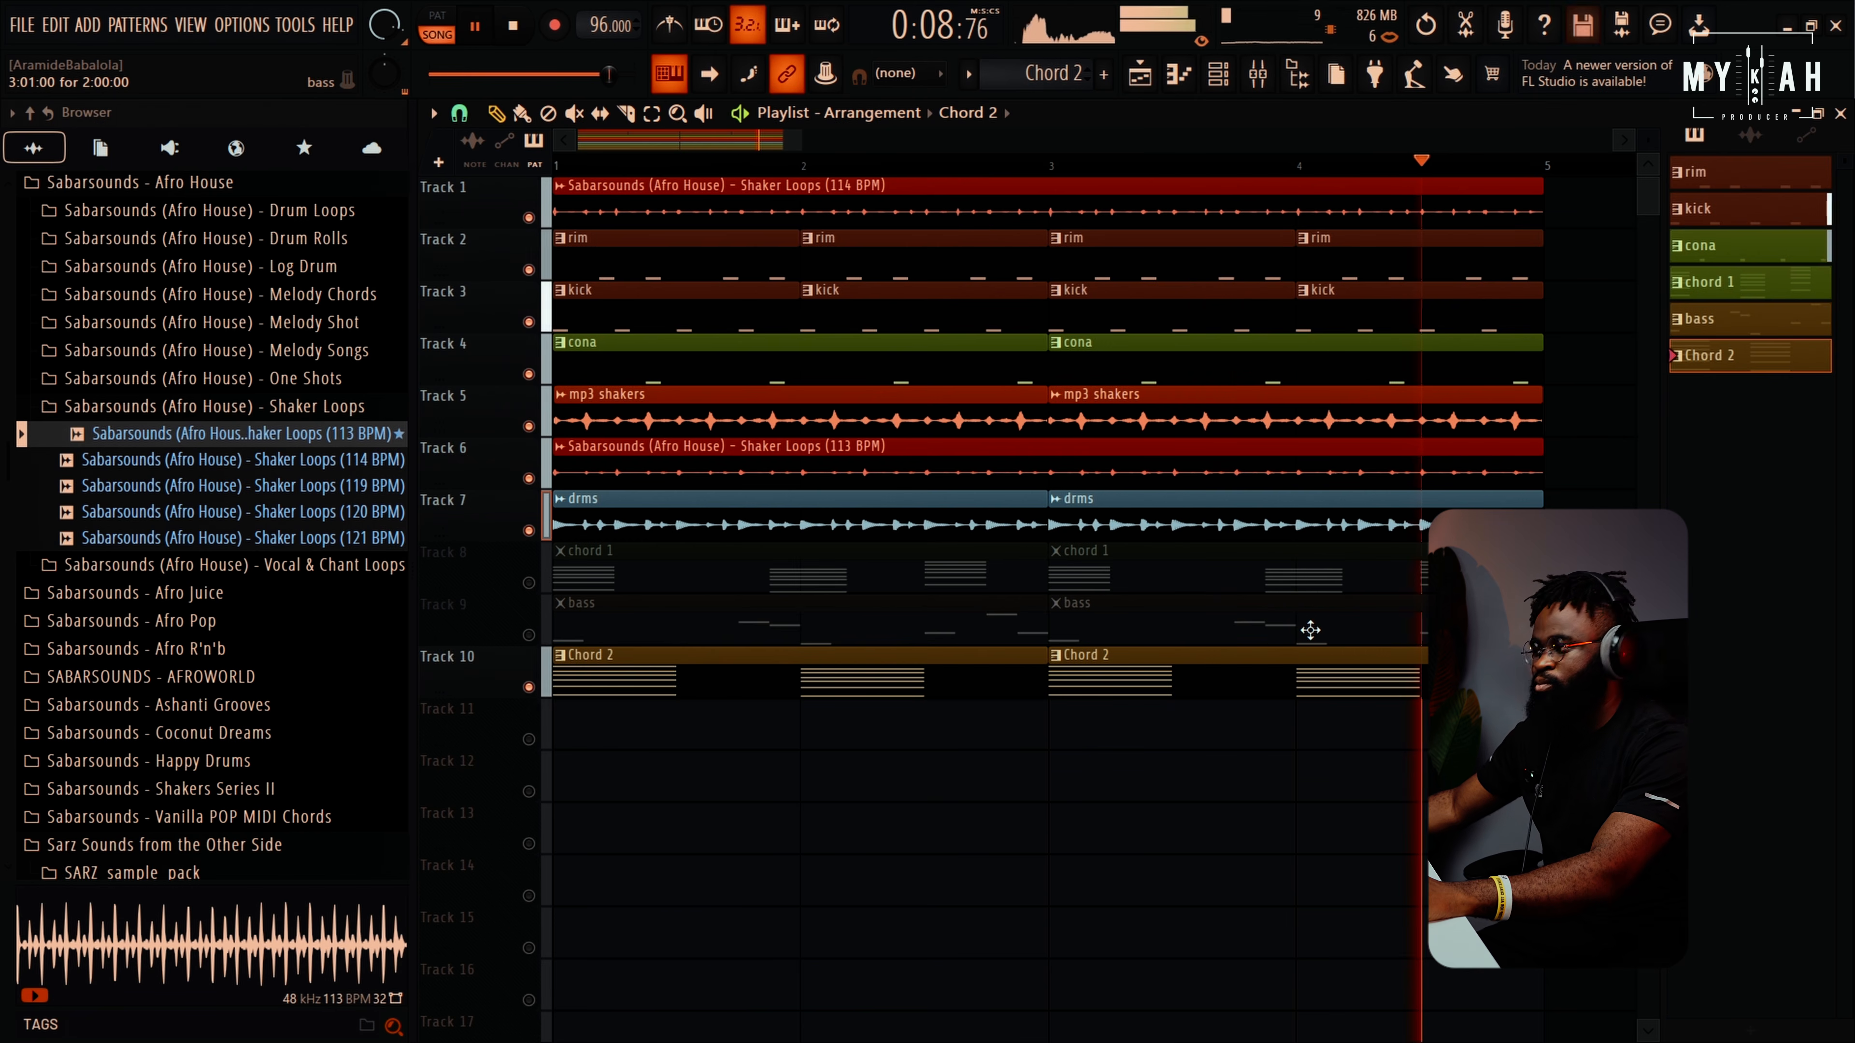
pyautogui.press('space')
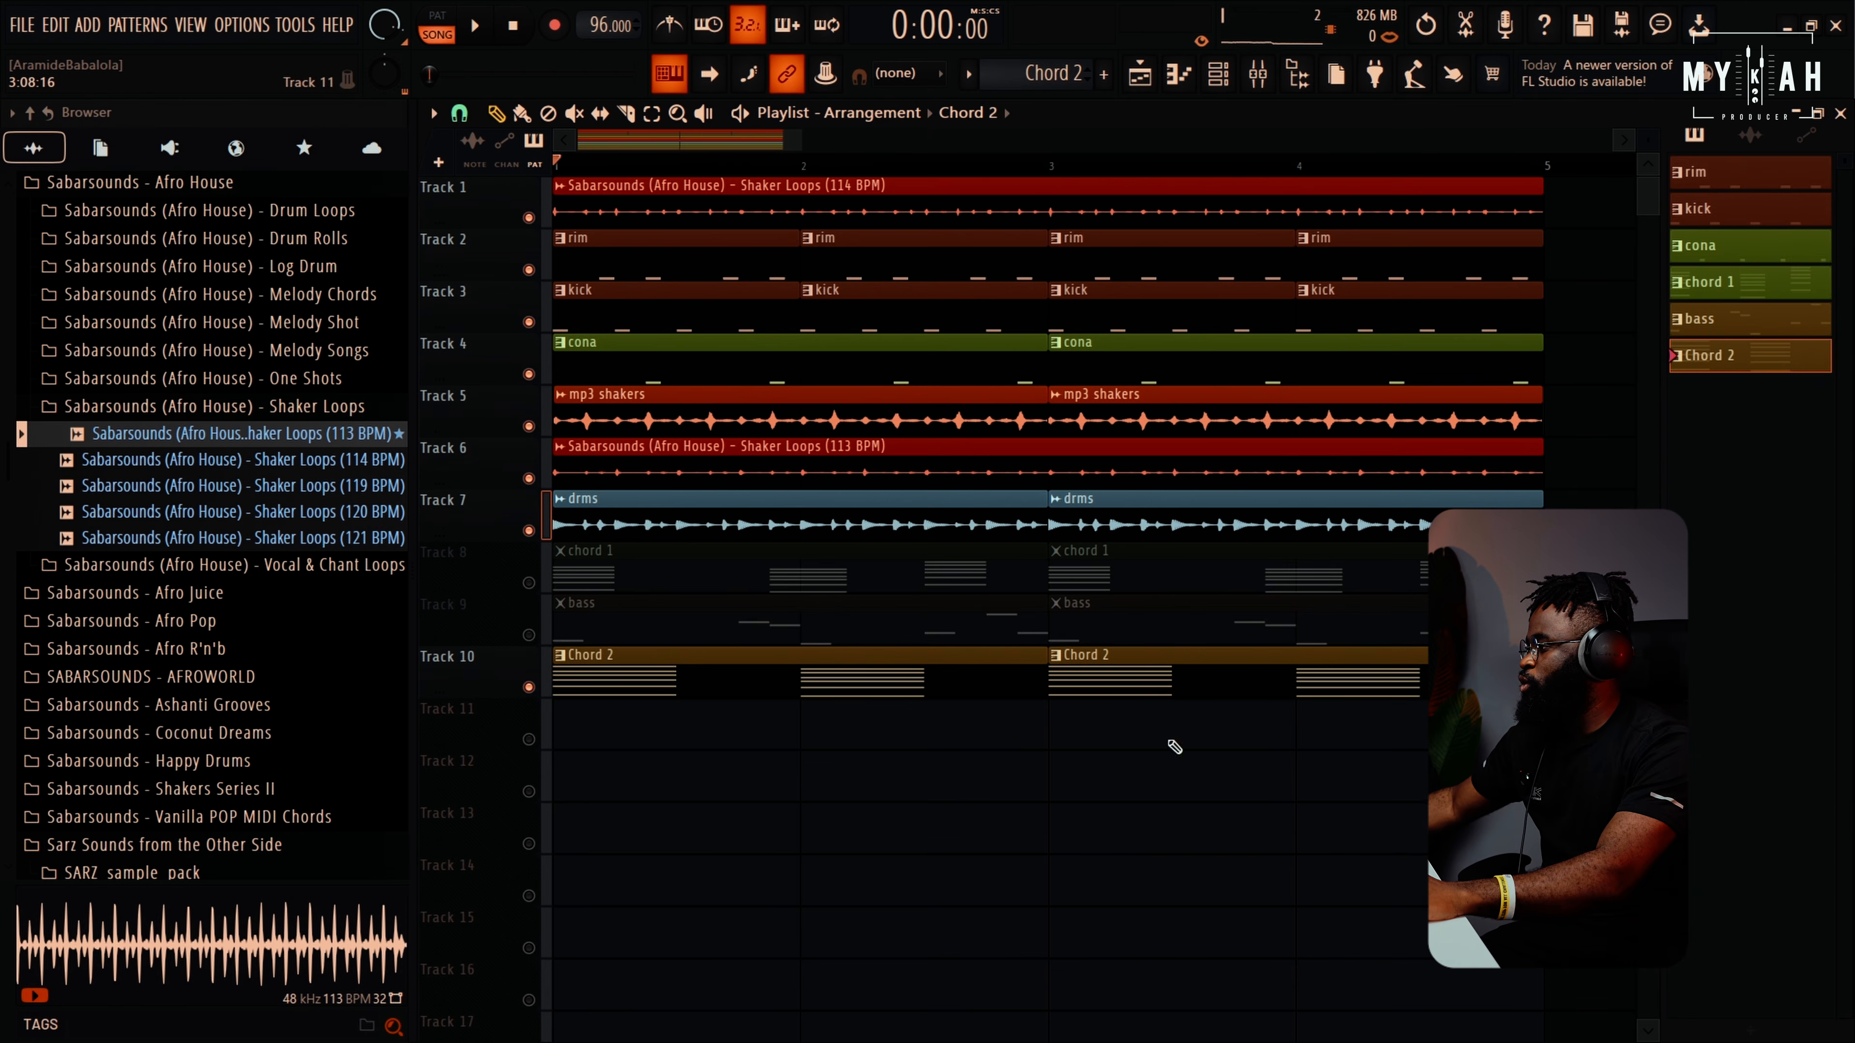
# In the Chord 2 pattern, add a half-bar third chord of A2, E3, A3, C4, E4 and G4 midway through bar 2, and play it
pyautogui.doubleClick(808, 696)
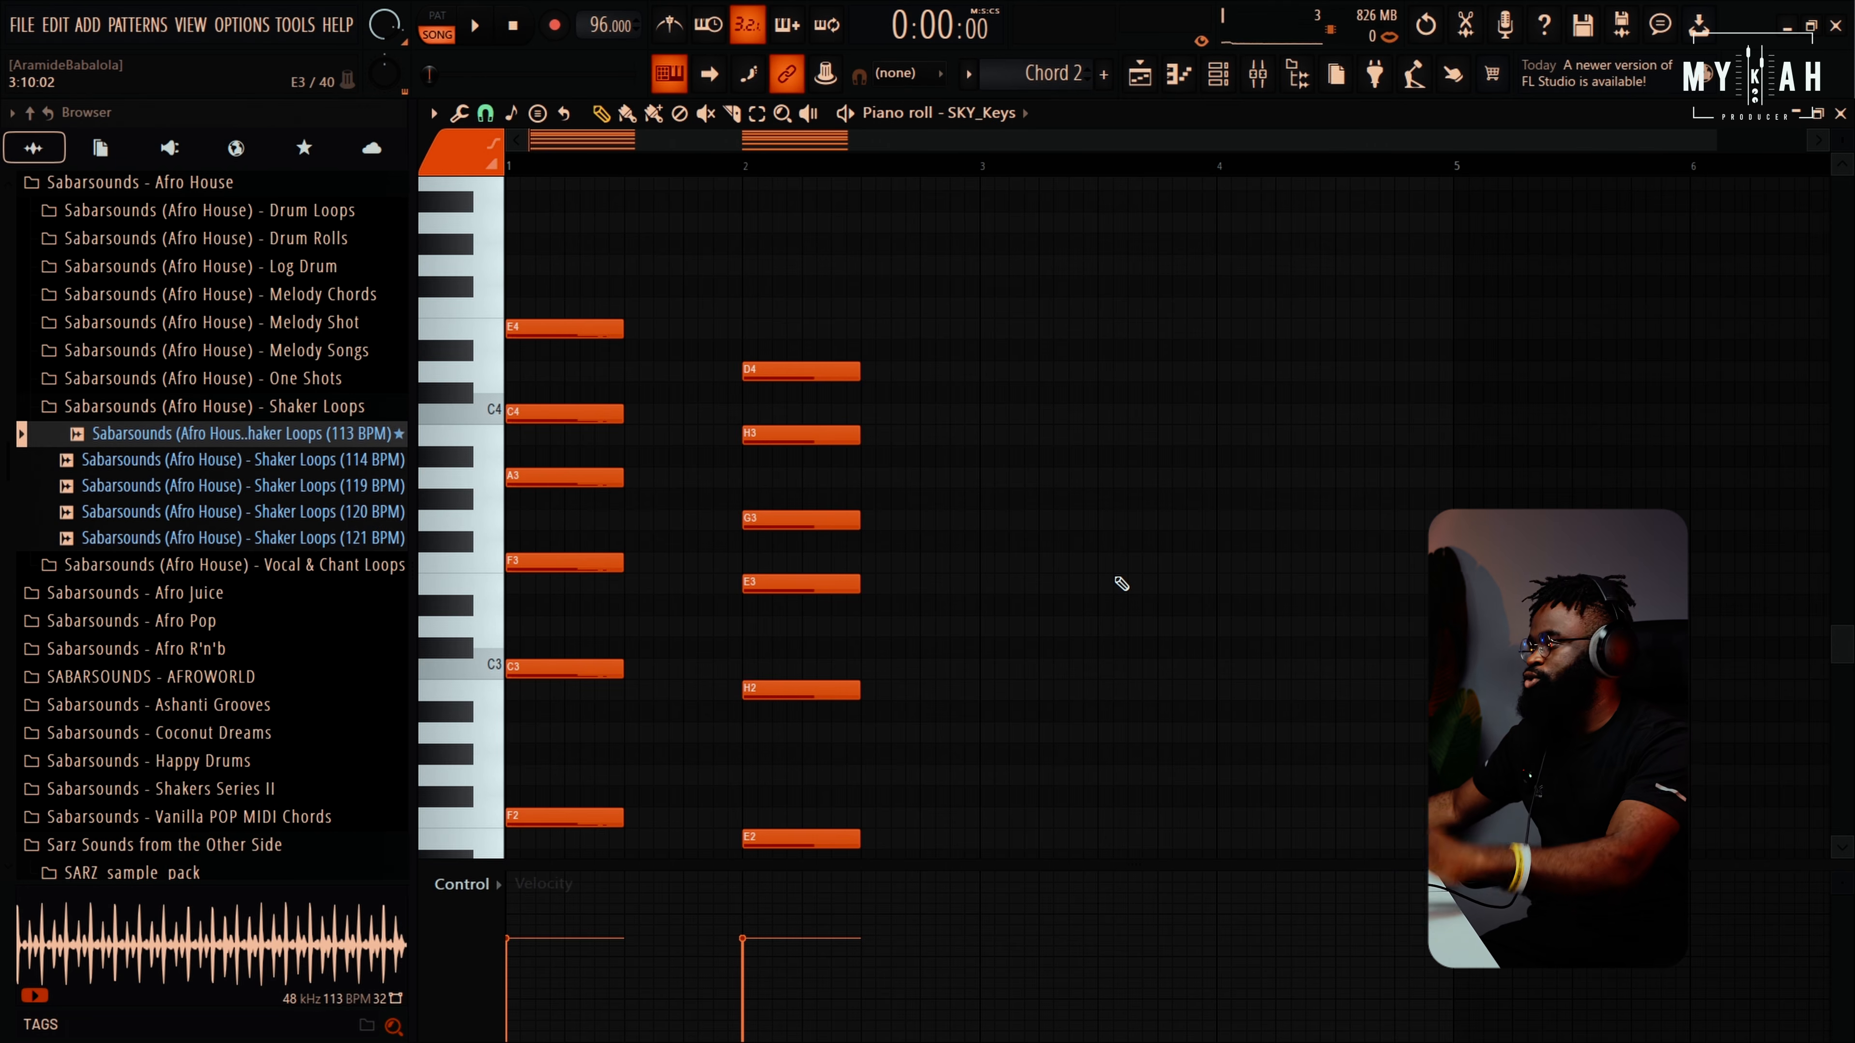
pyautogui.press('space')
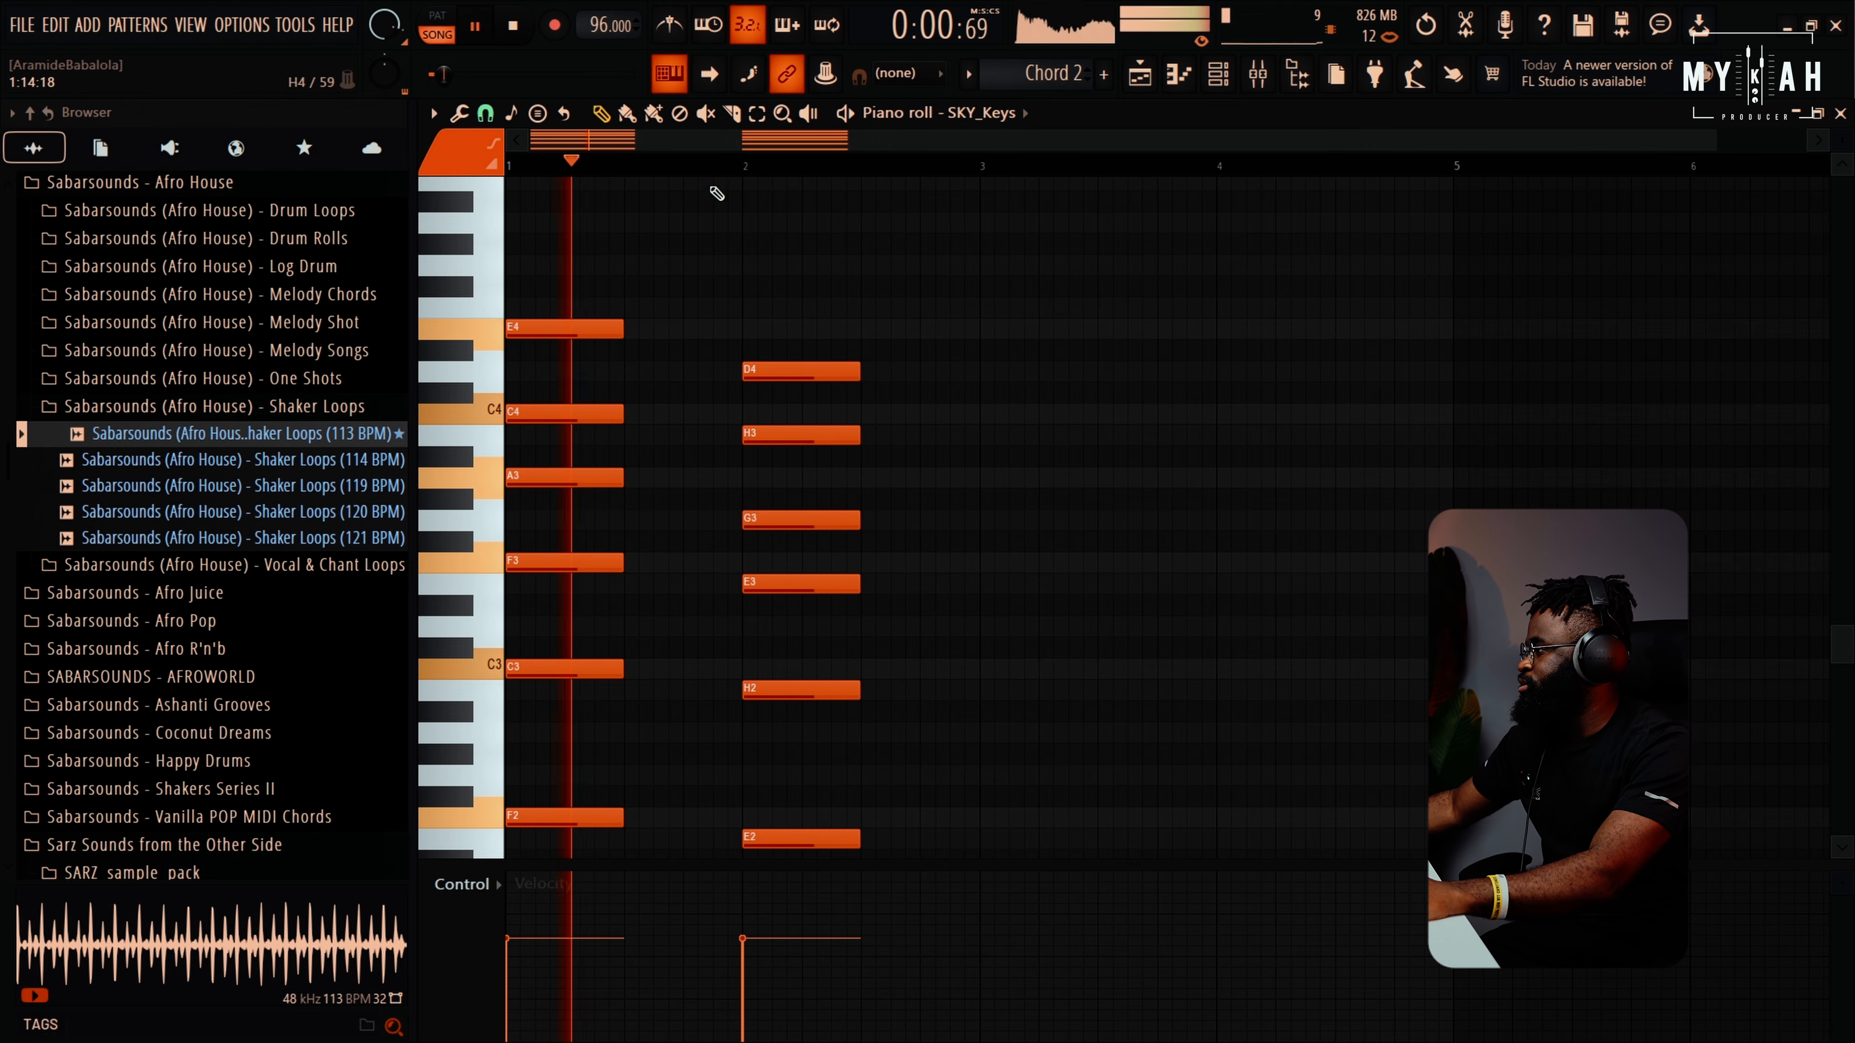
pyautogui.click(756, 114)
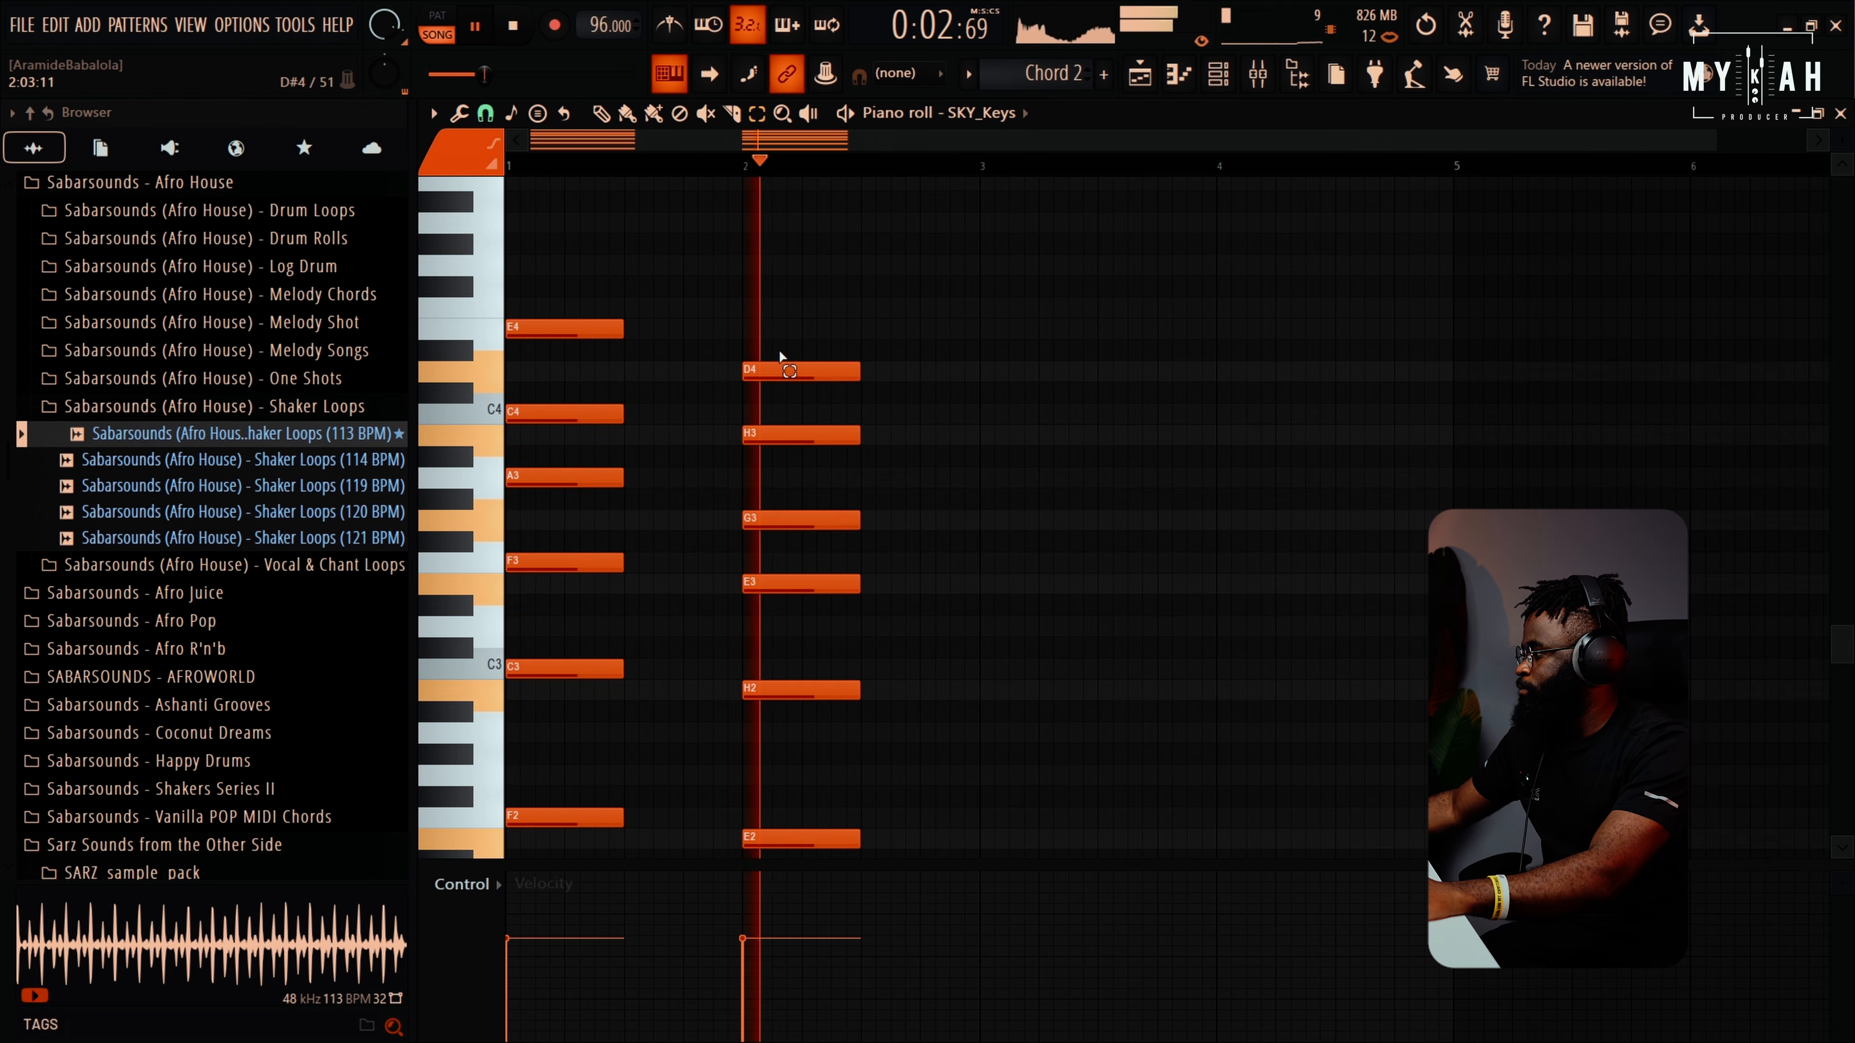
pyautogui.press('space')
pyautogui.moveTo(762, 323); pyautogui.dragTo(858, 822)
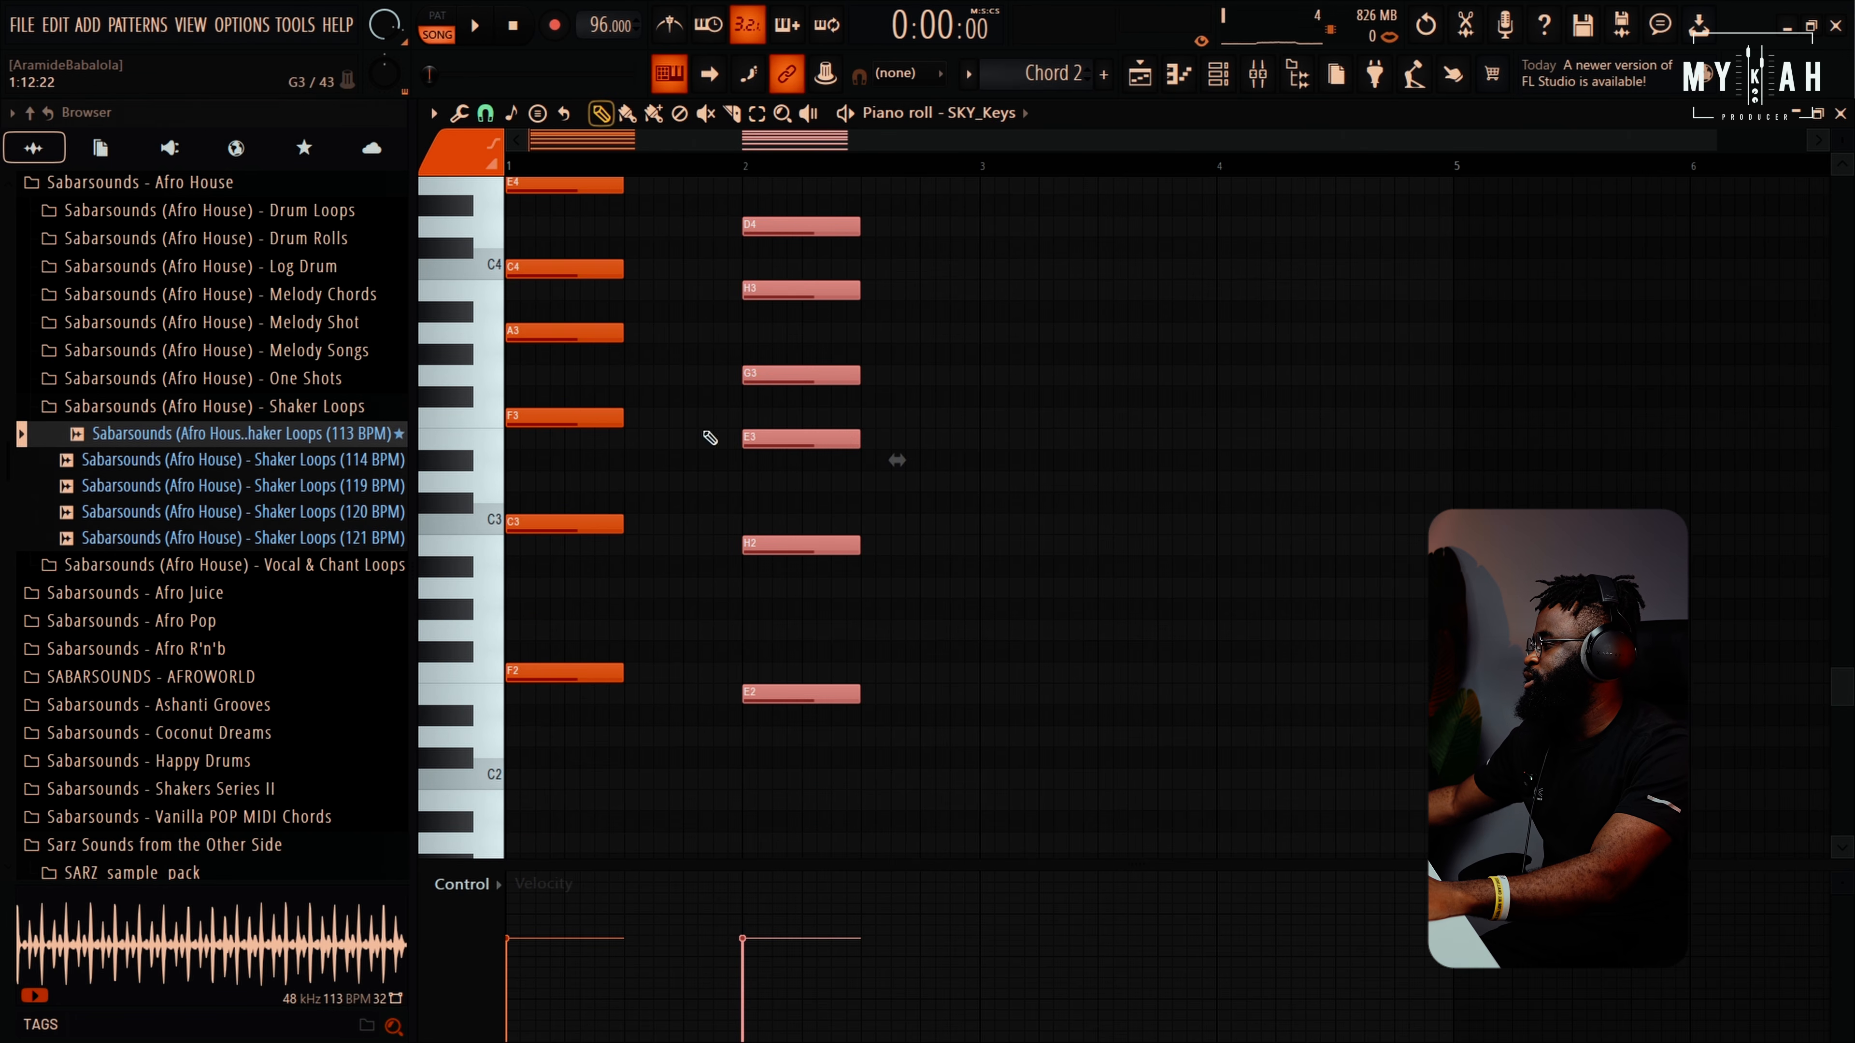
pyautogui.moveTo(766, 693); pyautogui.dragTo(882, 583)
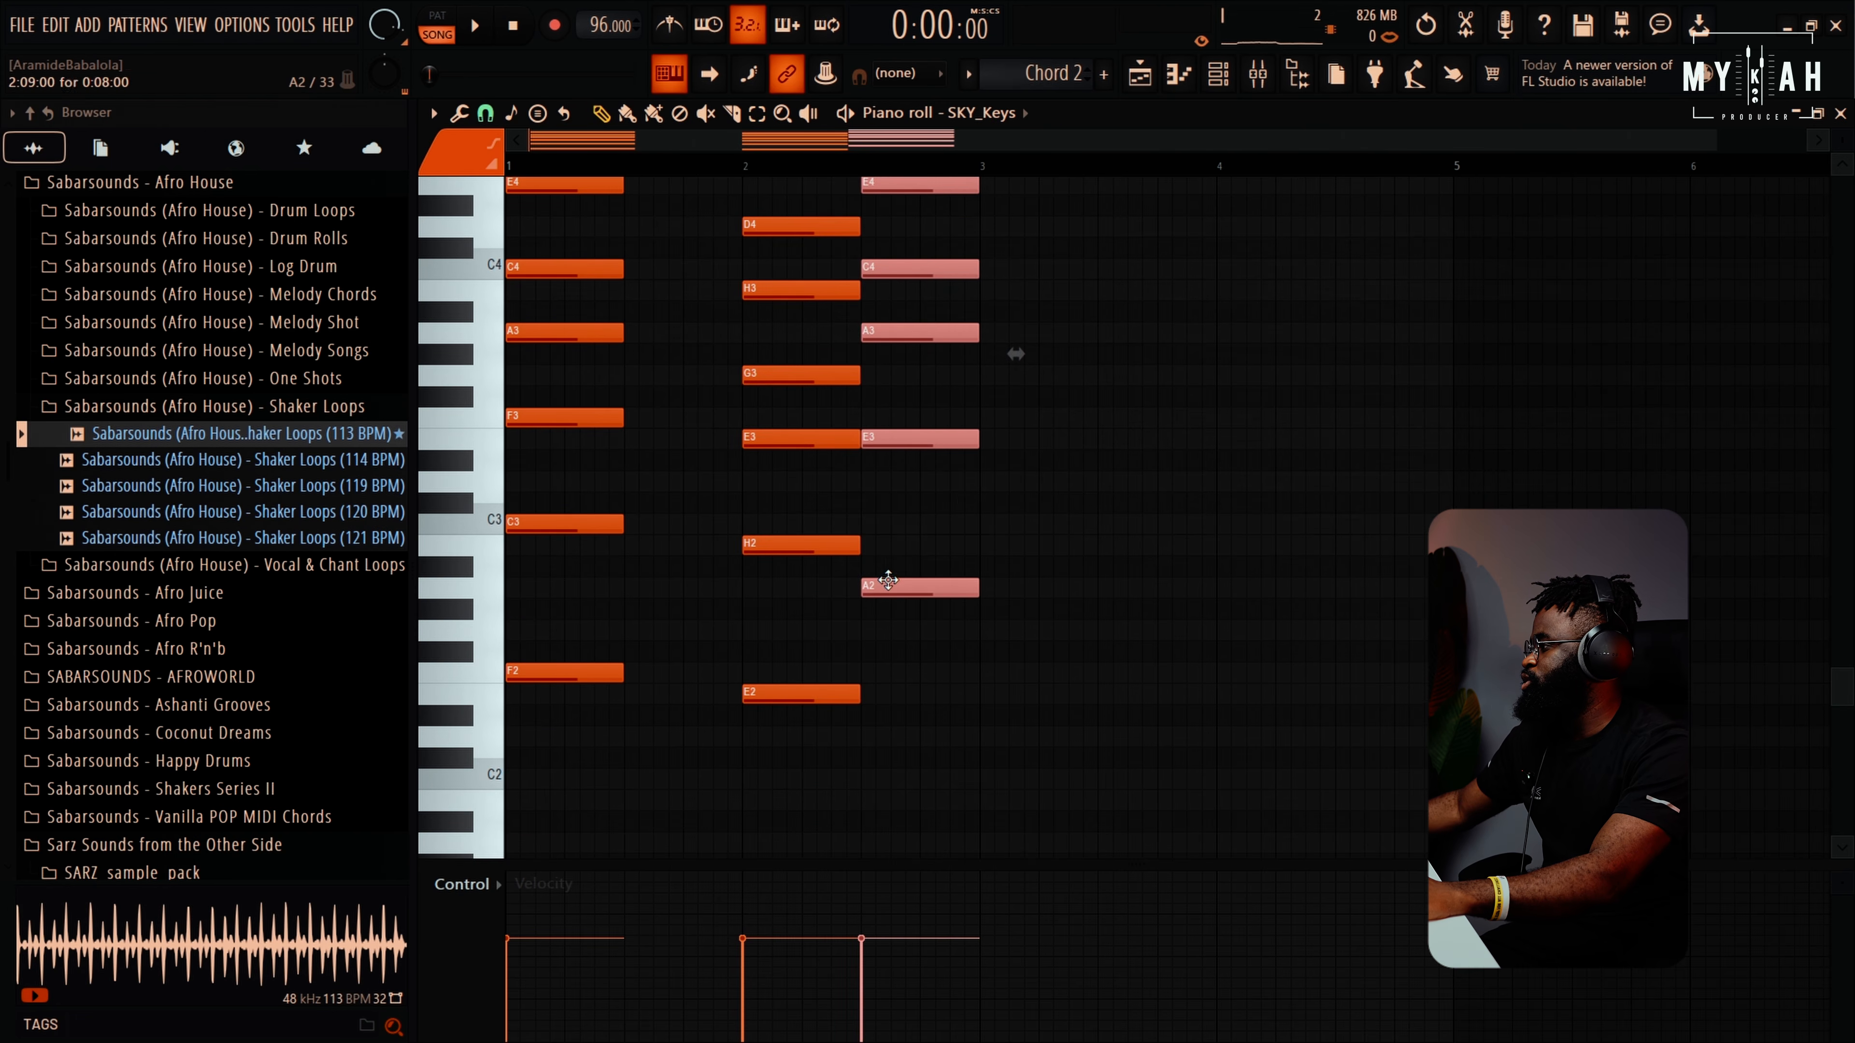
pyautogui.scroll(3, 953, 683)
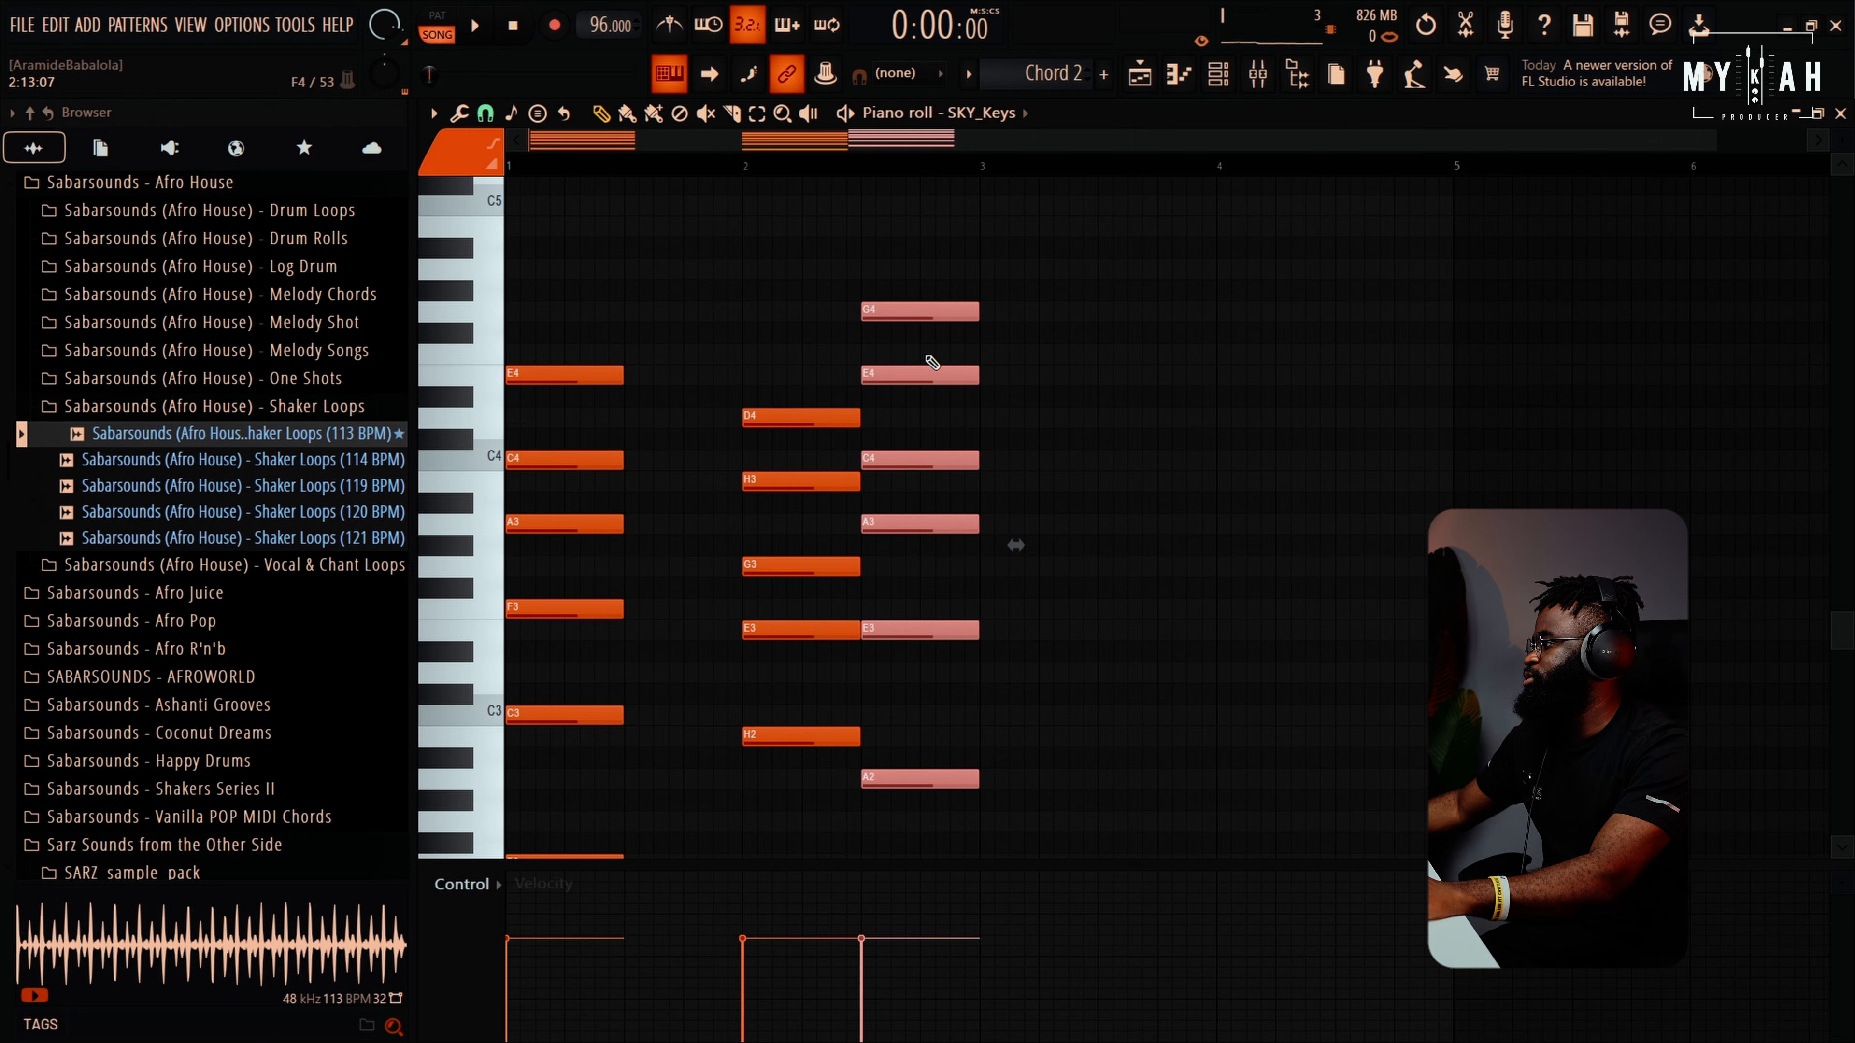
pyautogui.press('space')
pyautogui.scroll(-2, 978, 533)
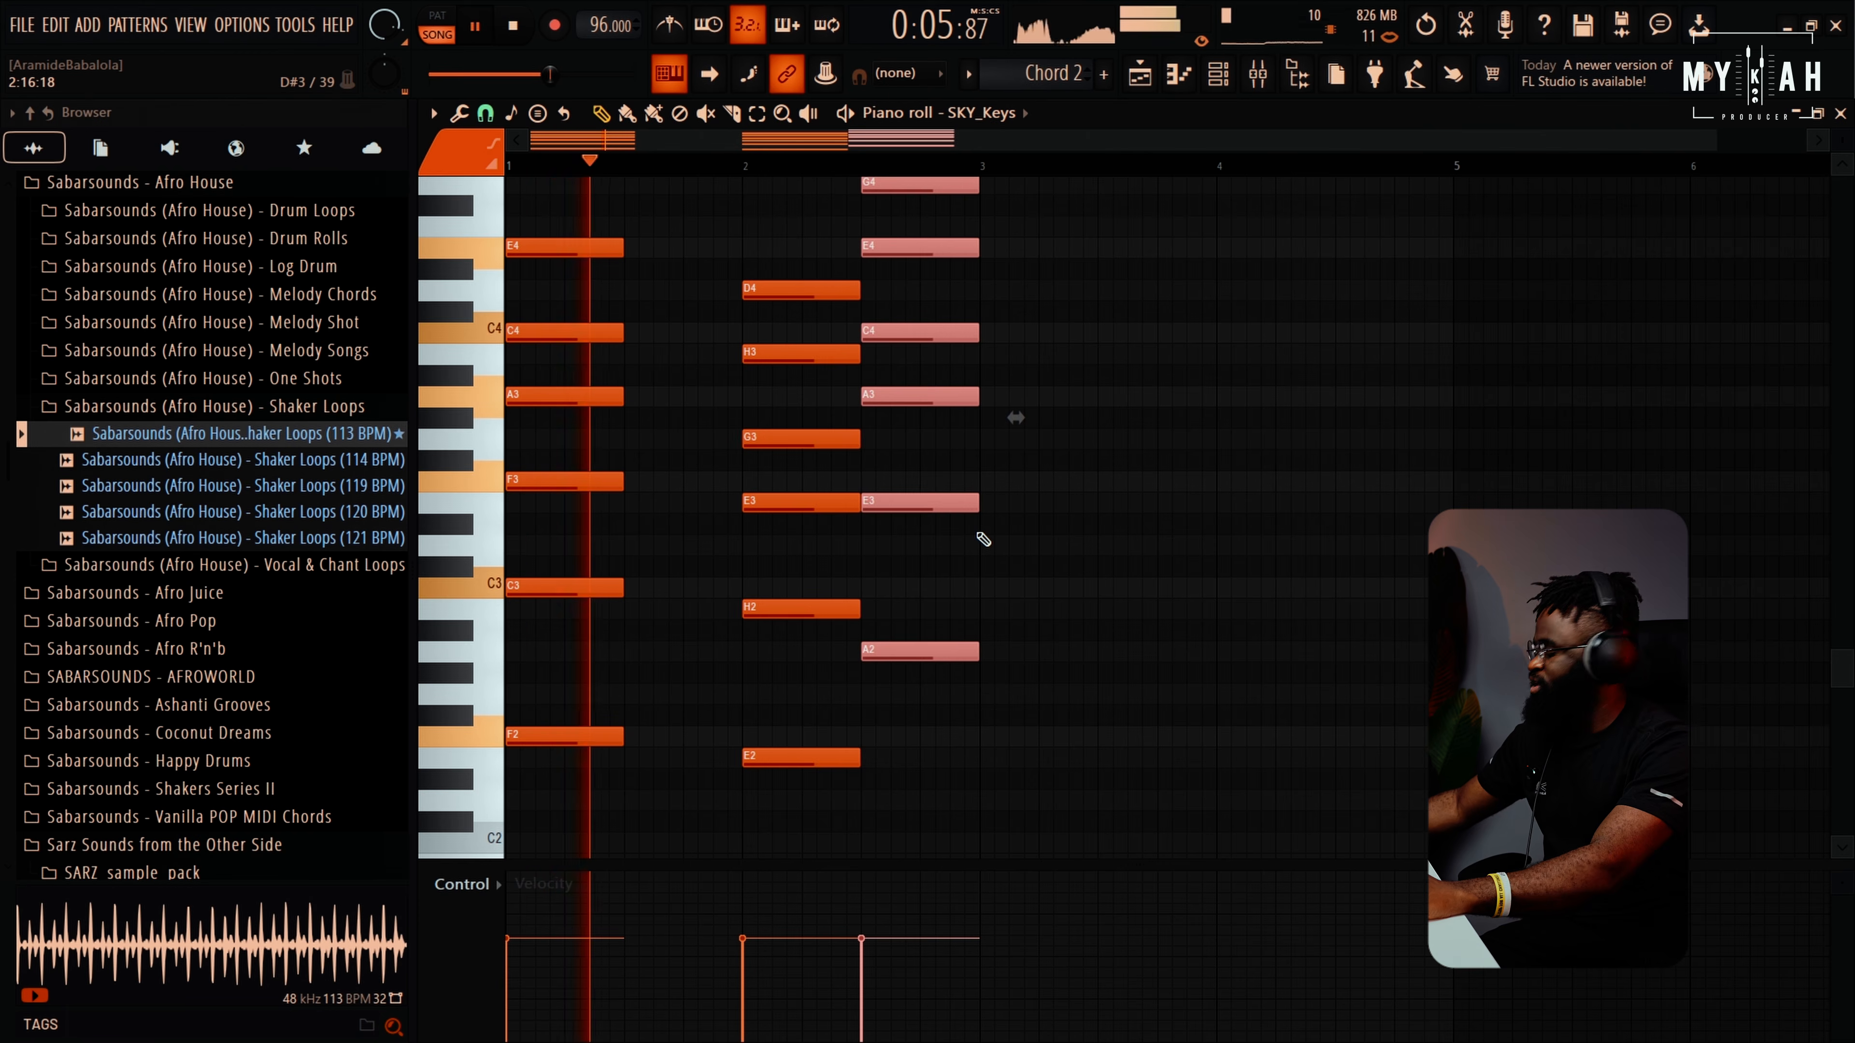
pyautogui.press('space')
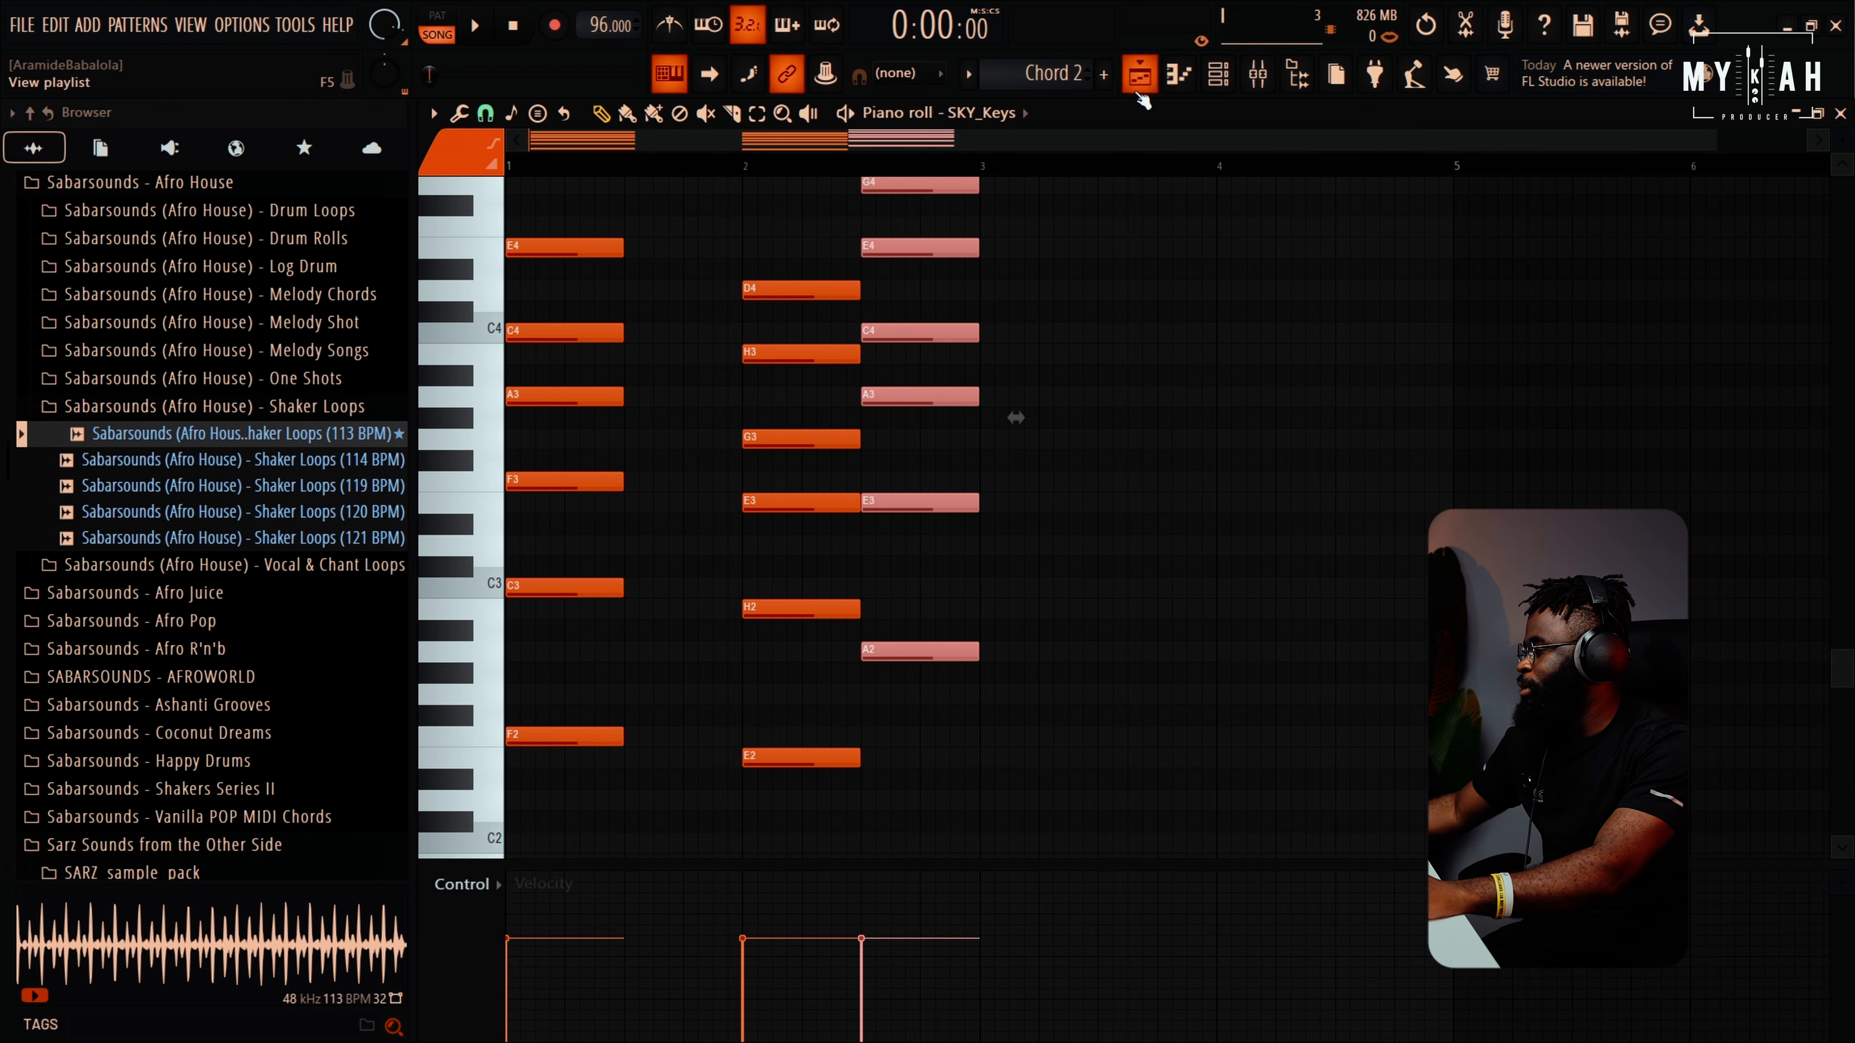
# Solo the chord 1 track, Track 8, in the playlist, play it, and examine its notes in the piano roll
pyautogui.click(1140, 74)
pyautogui.rightClick(529, 582)
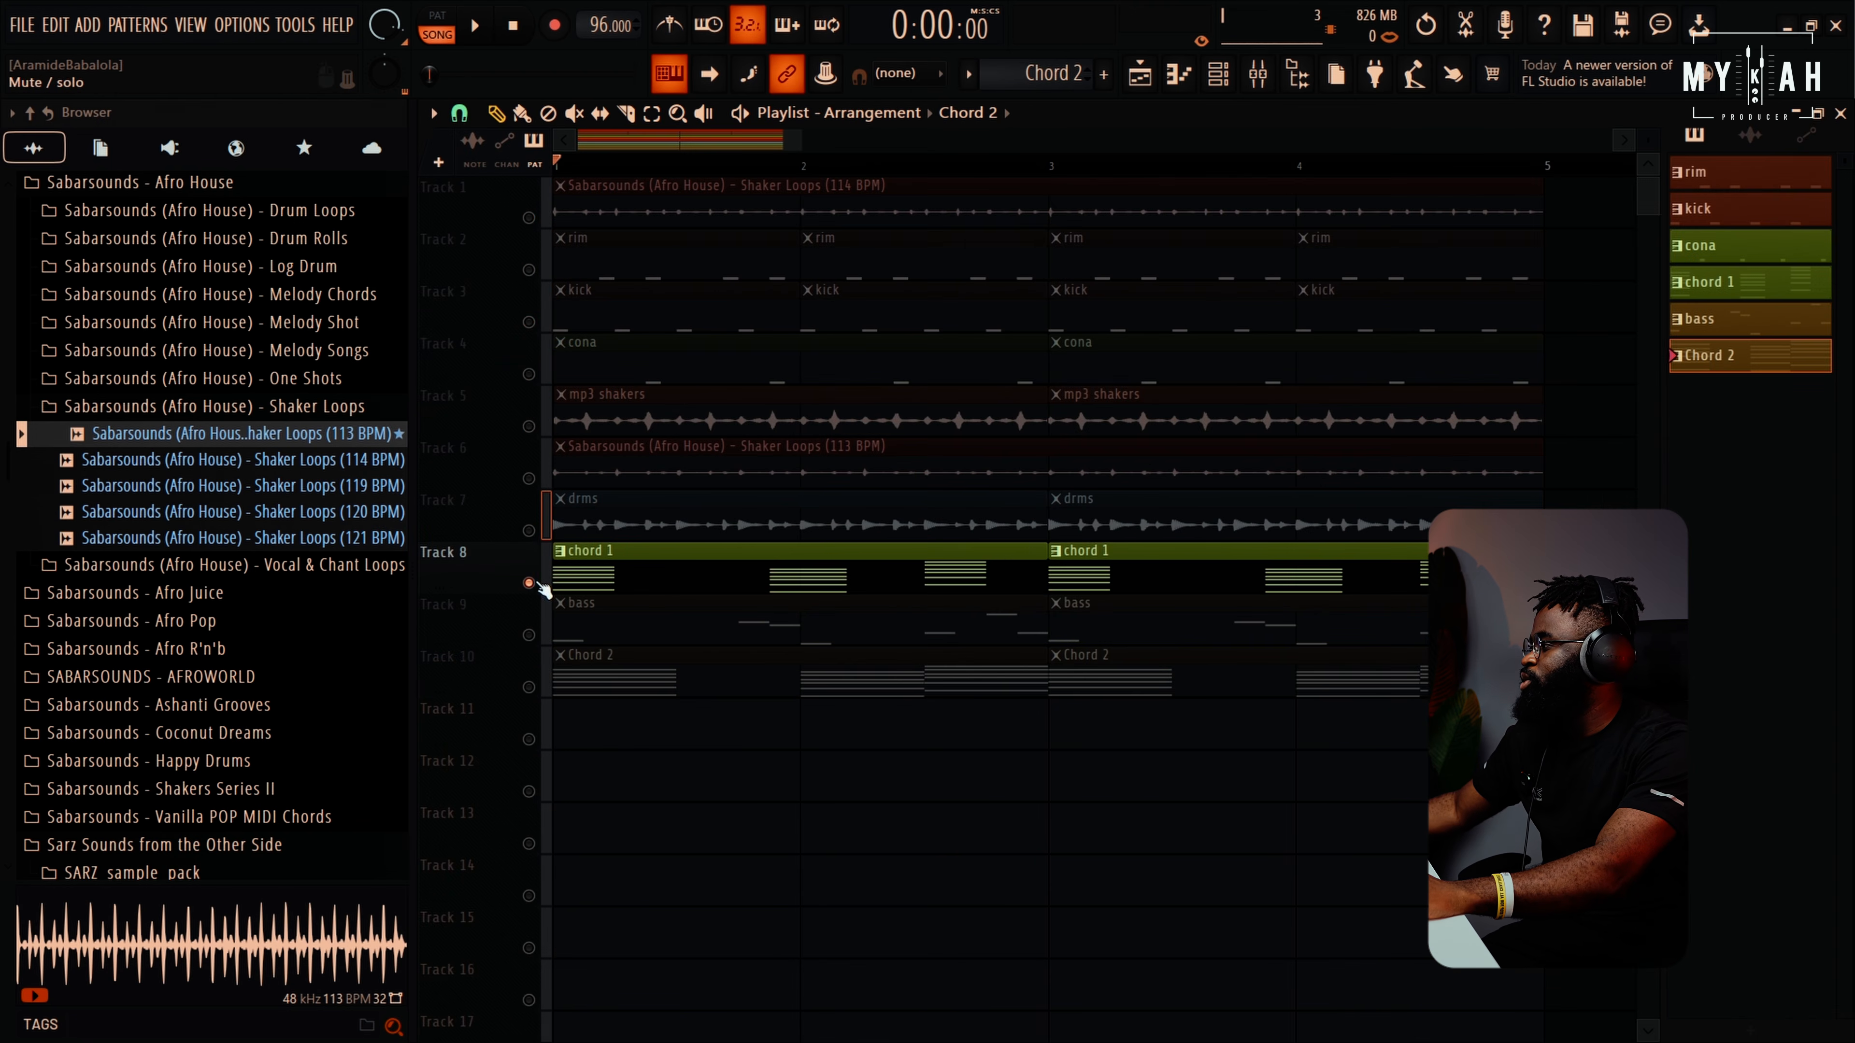
pyautogui.press('space')
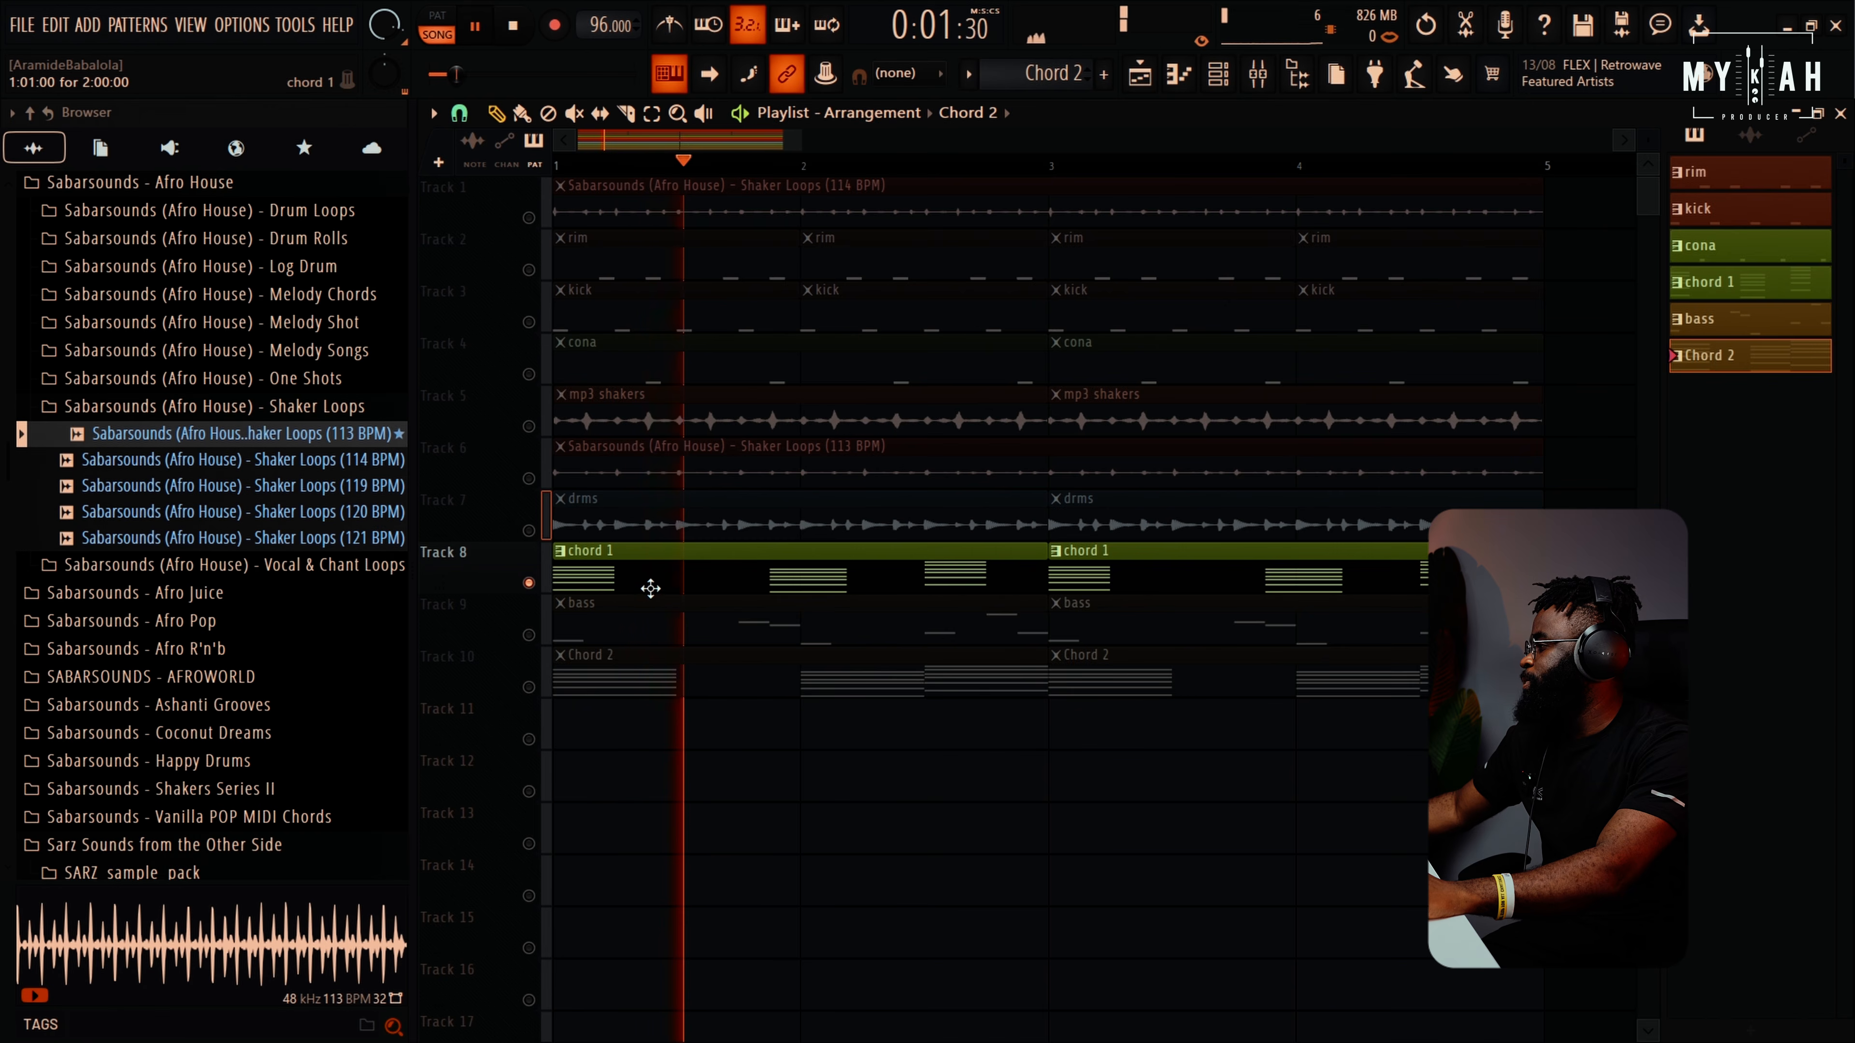
pyautogui.doubleClick(686, 575)
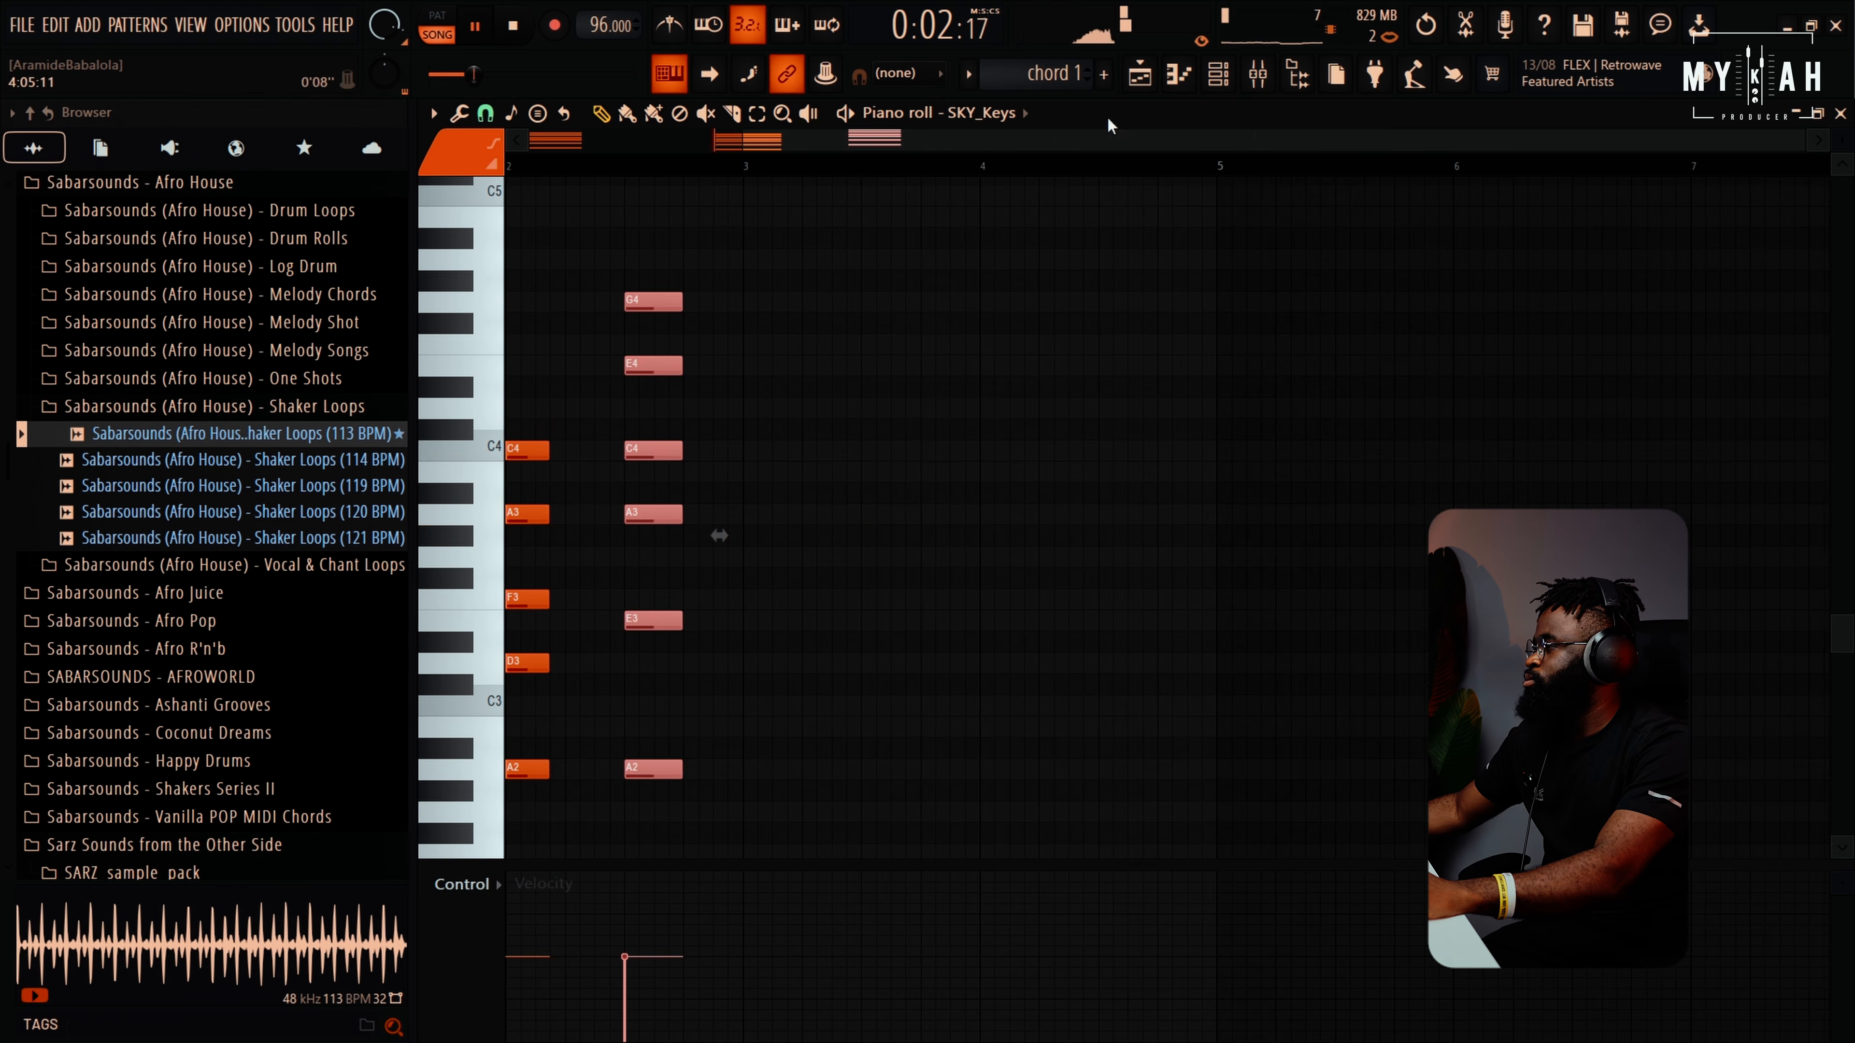
# Back in the playlist, bring in the two shaker tracks, Track 5 and Track 6, plus bass and kick to audition them with chord 1
pyautogui.click(1141, 74)
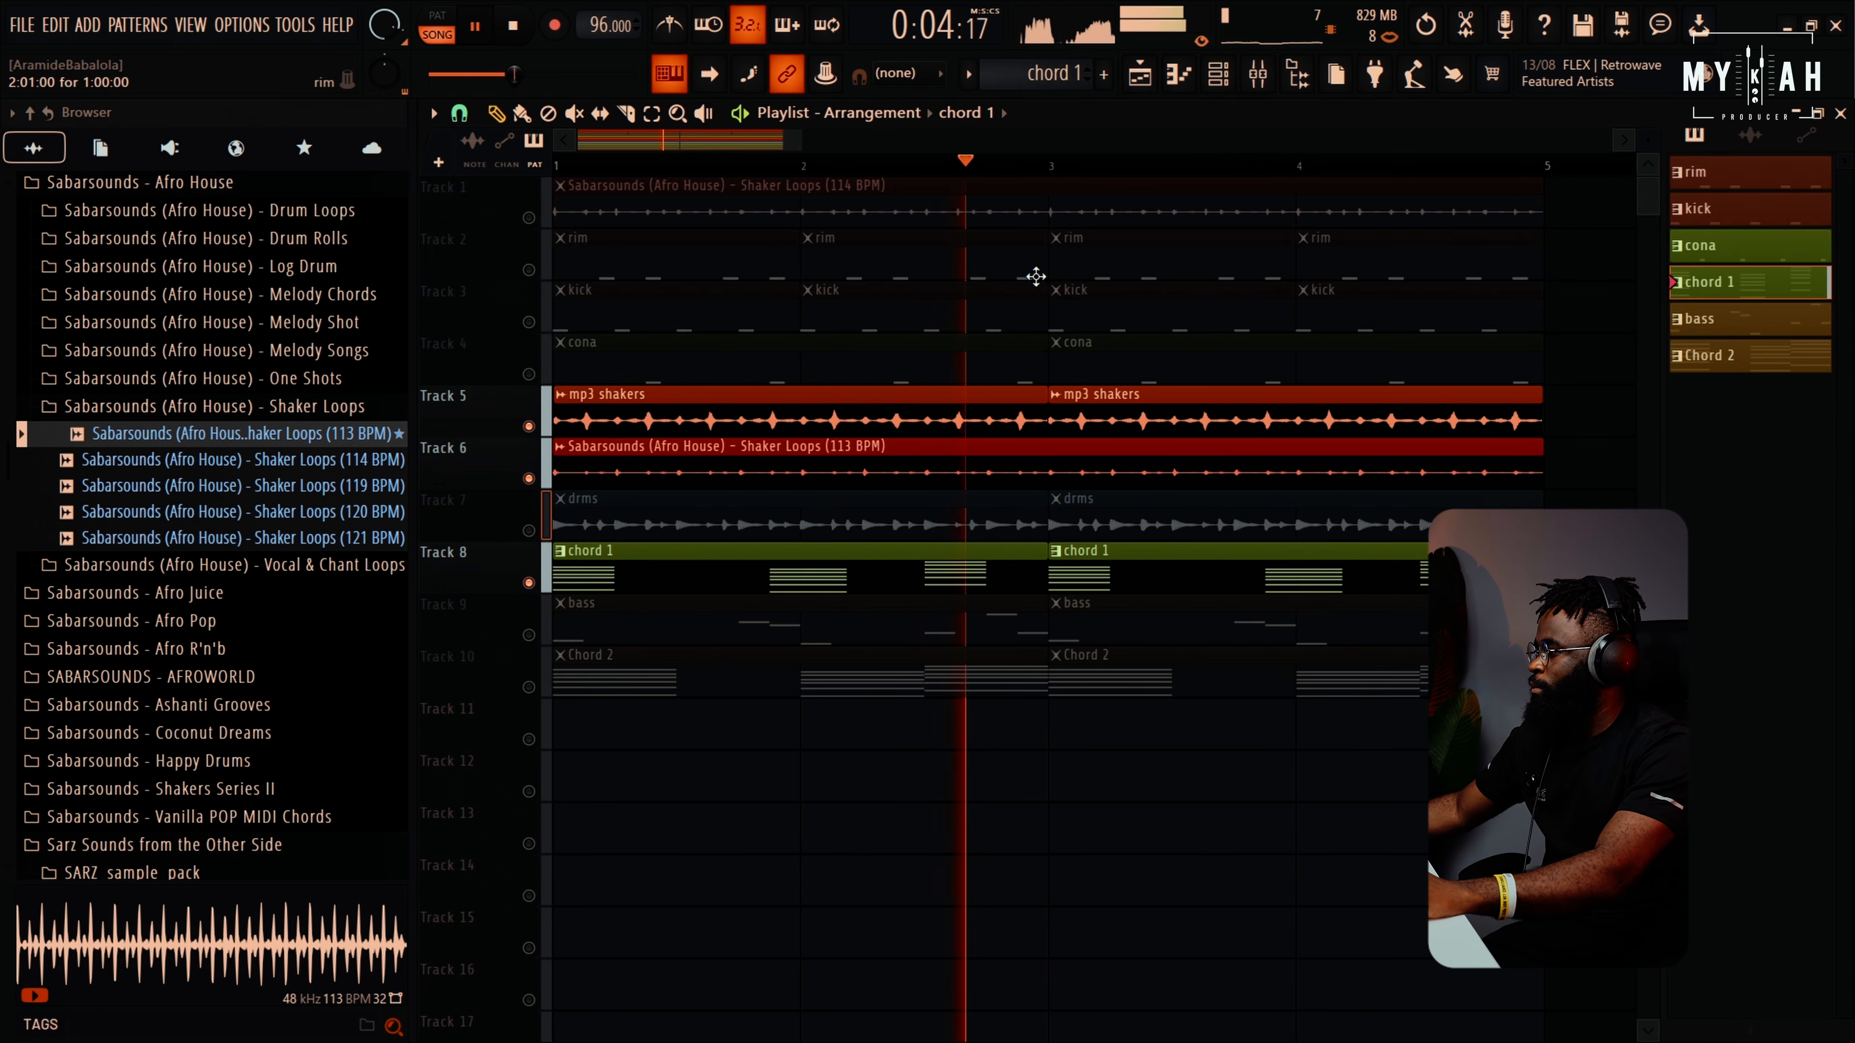
pyautogui.click(530, 634)
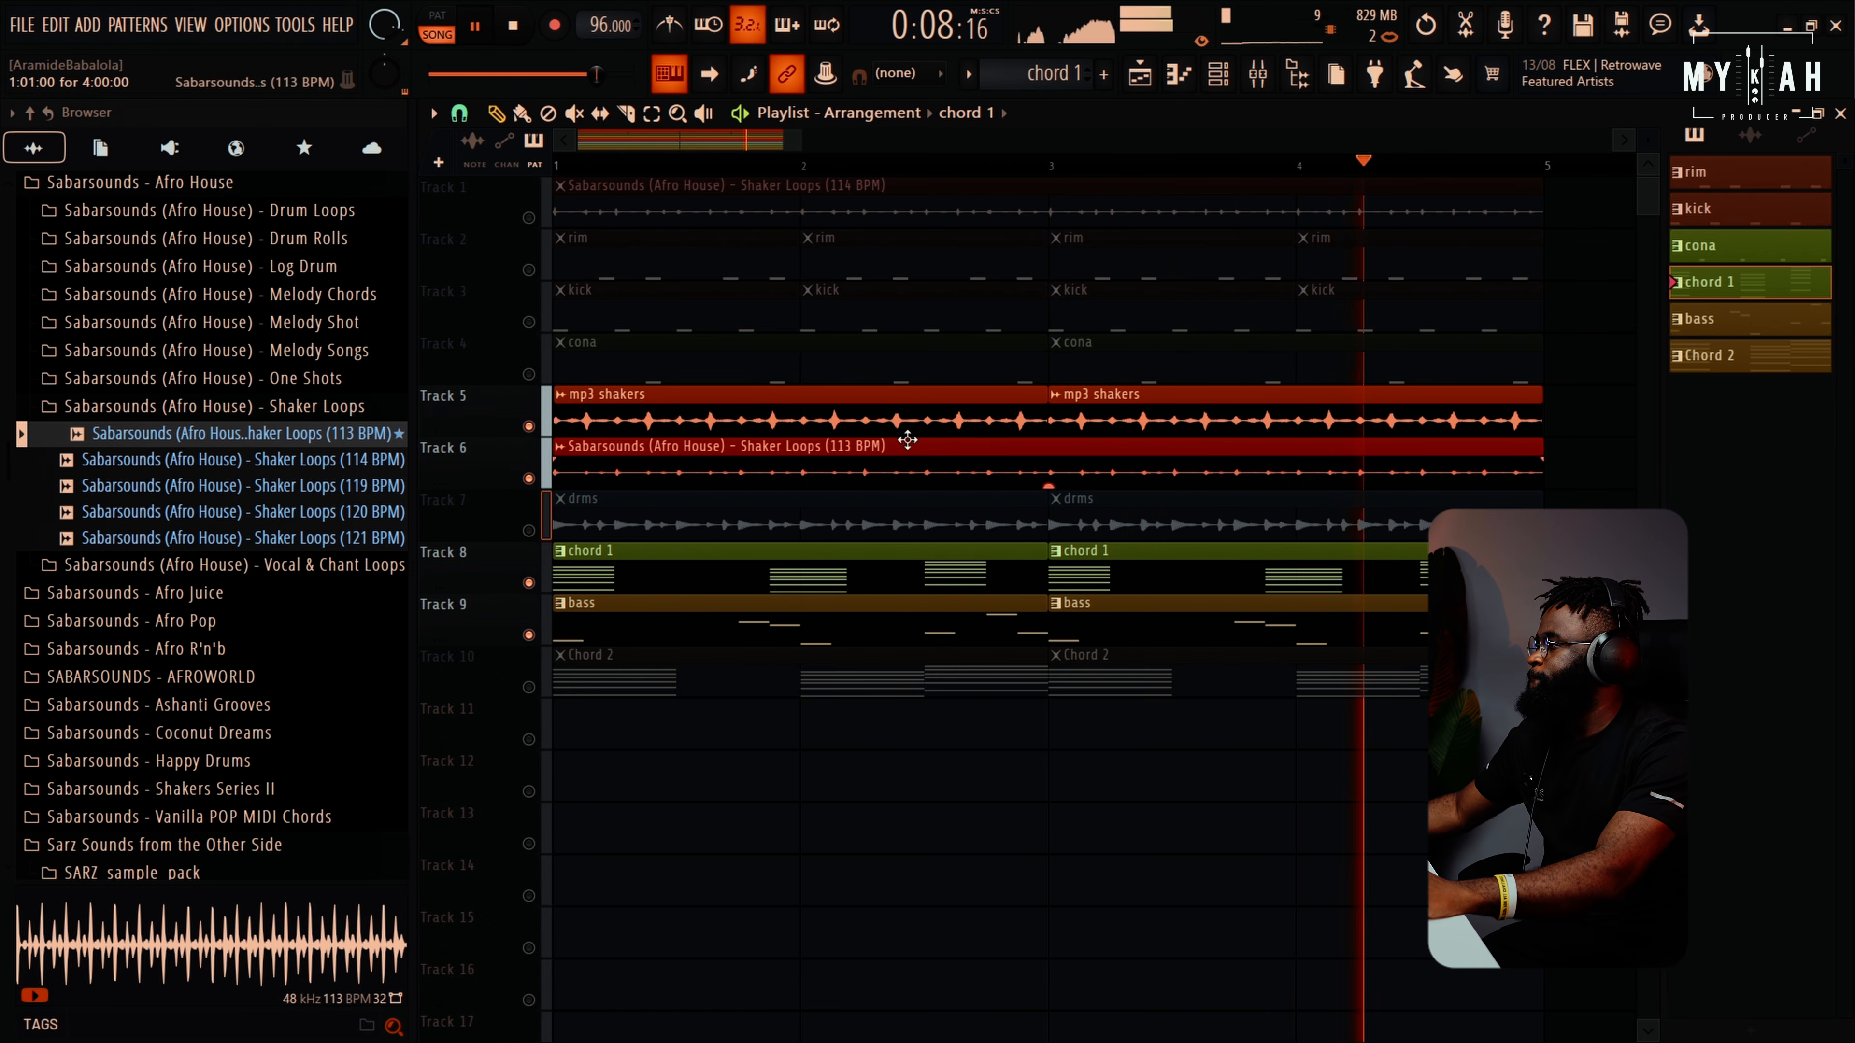
pyautogui.scroll(-3, 993, 169)
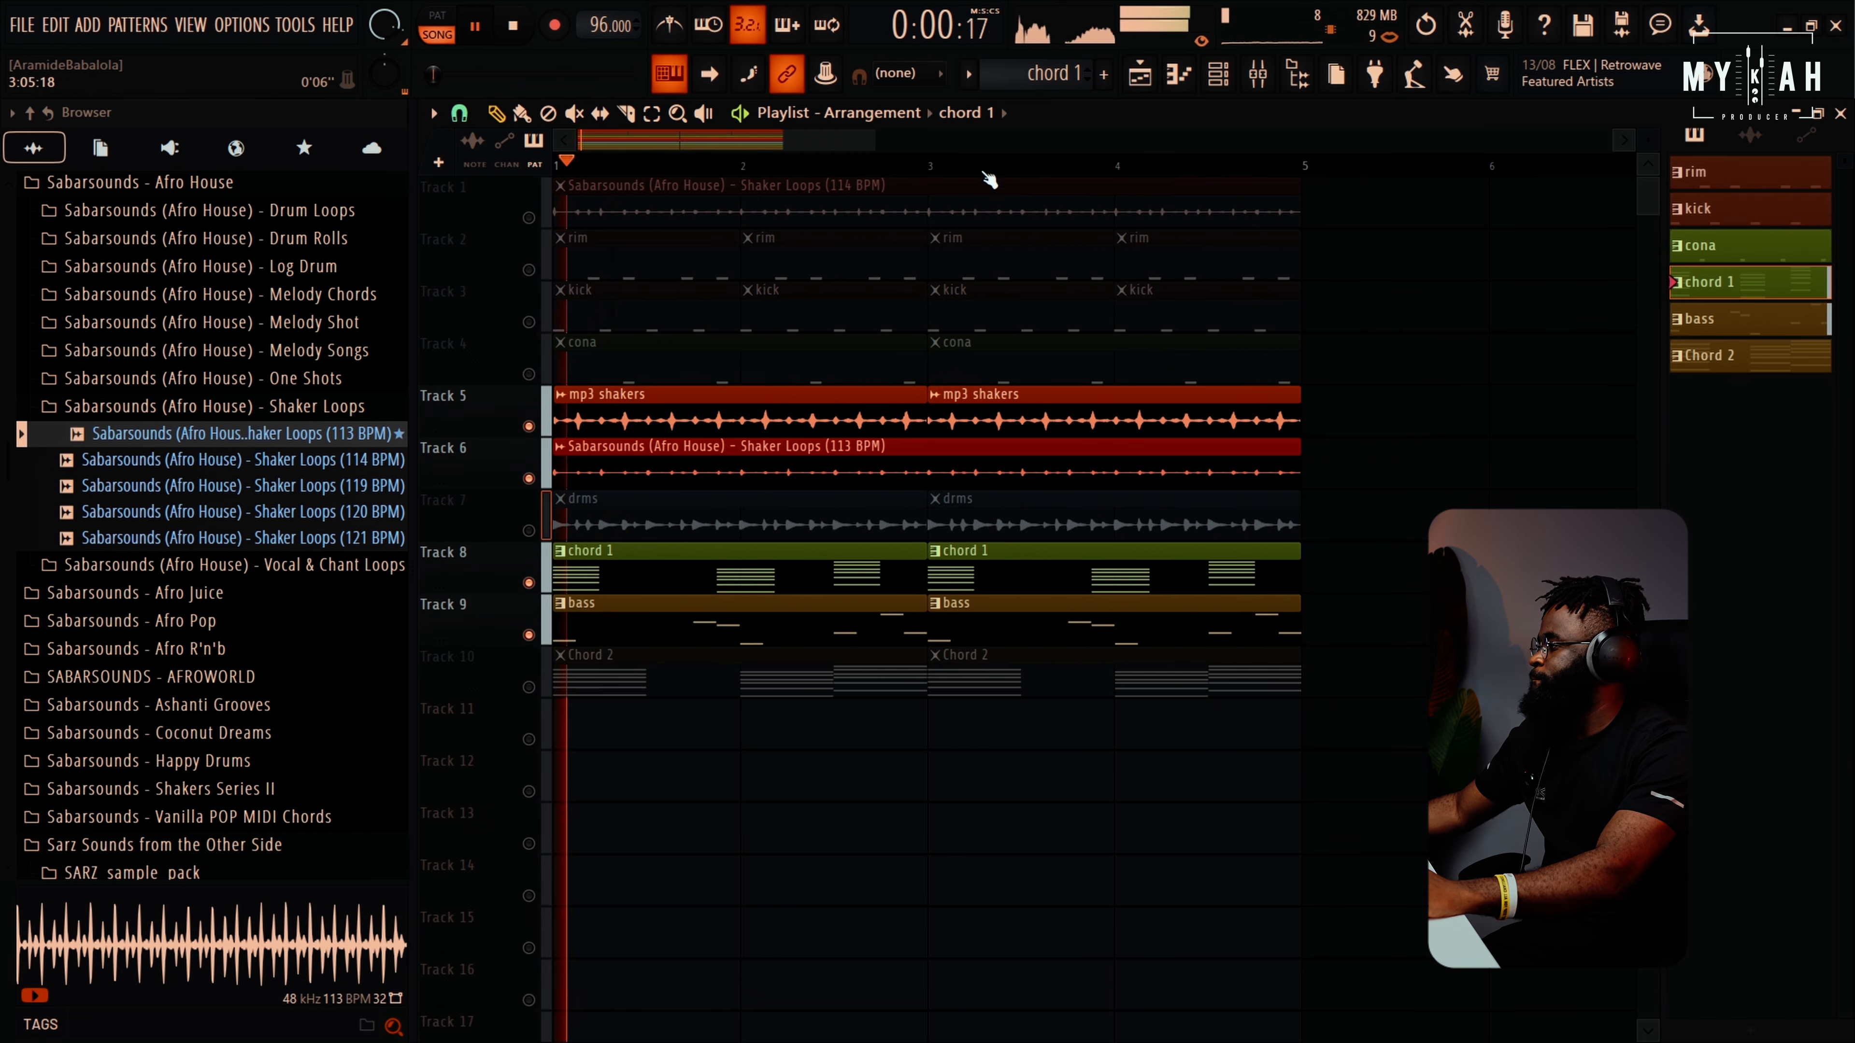
pyautogui.click(529, 322)
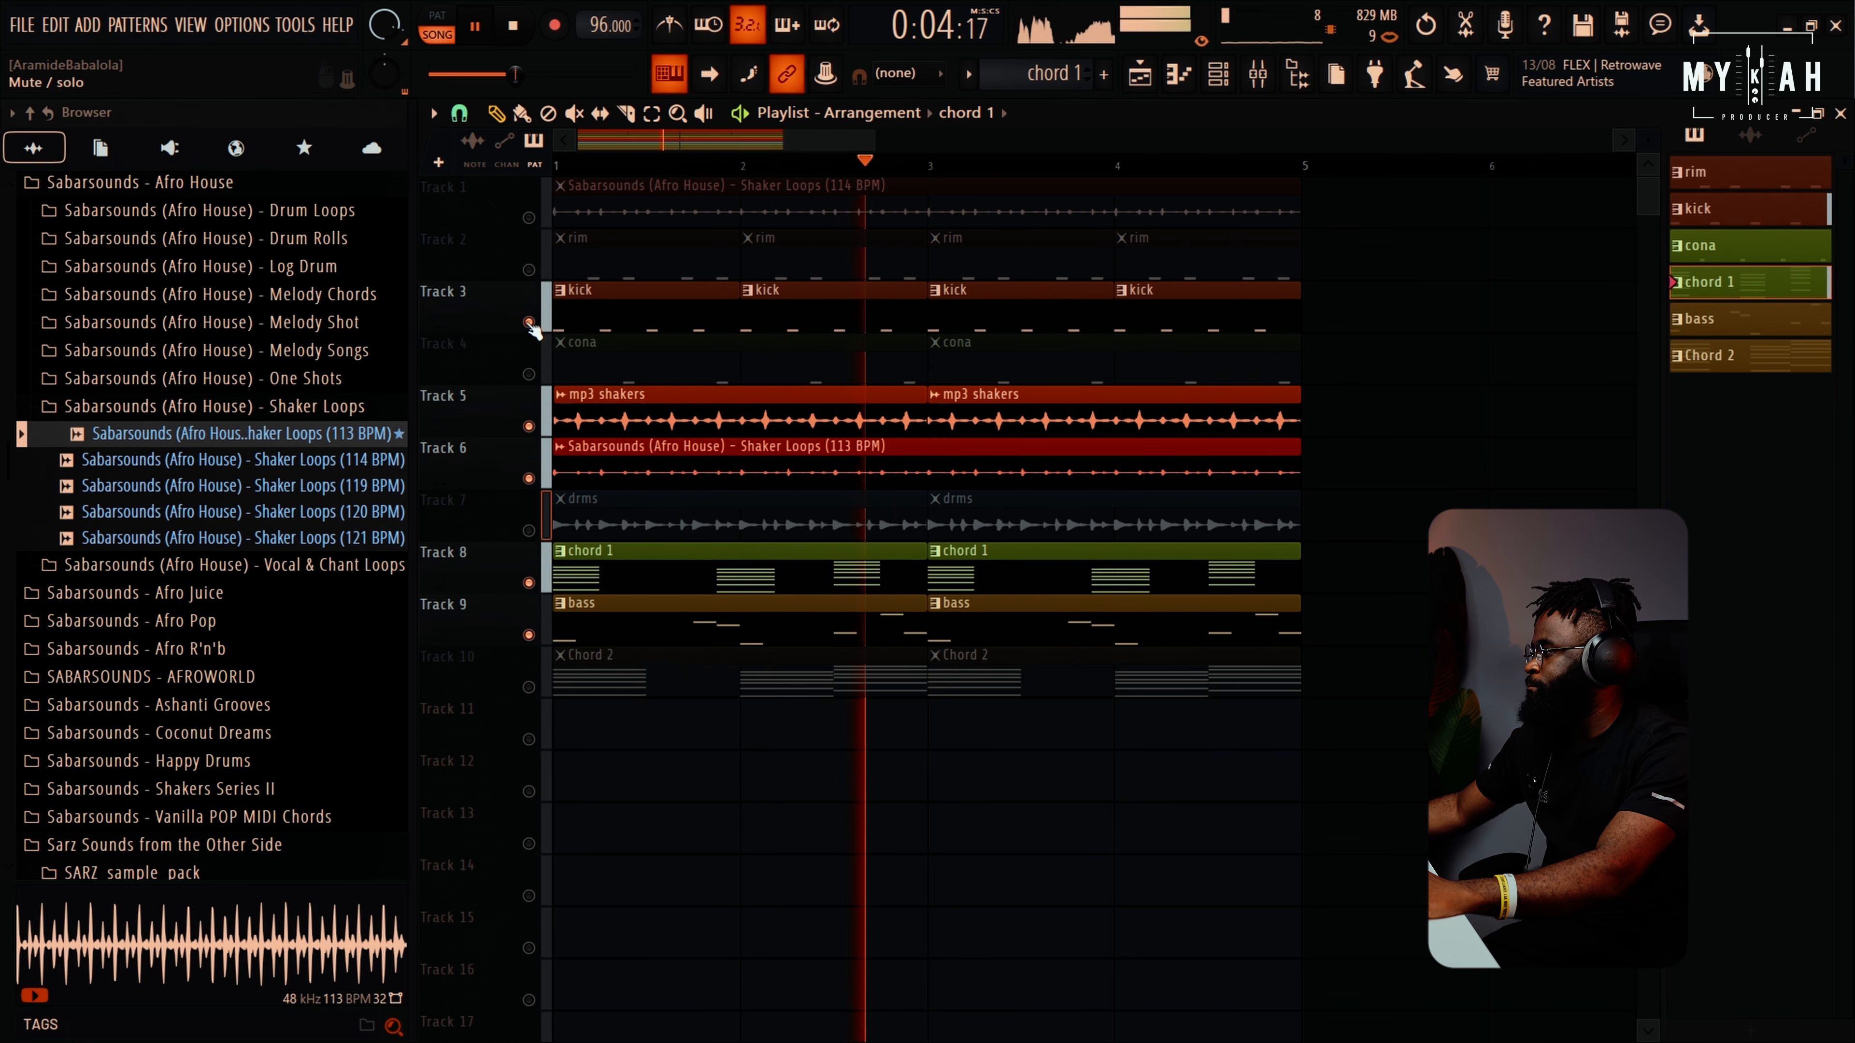
pyautogui.press('space')
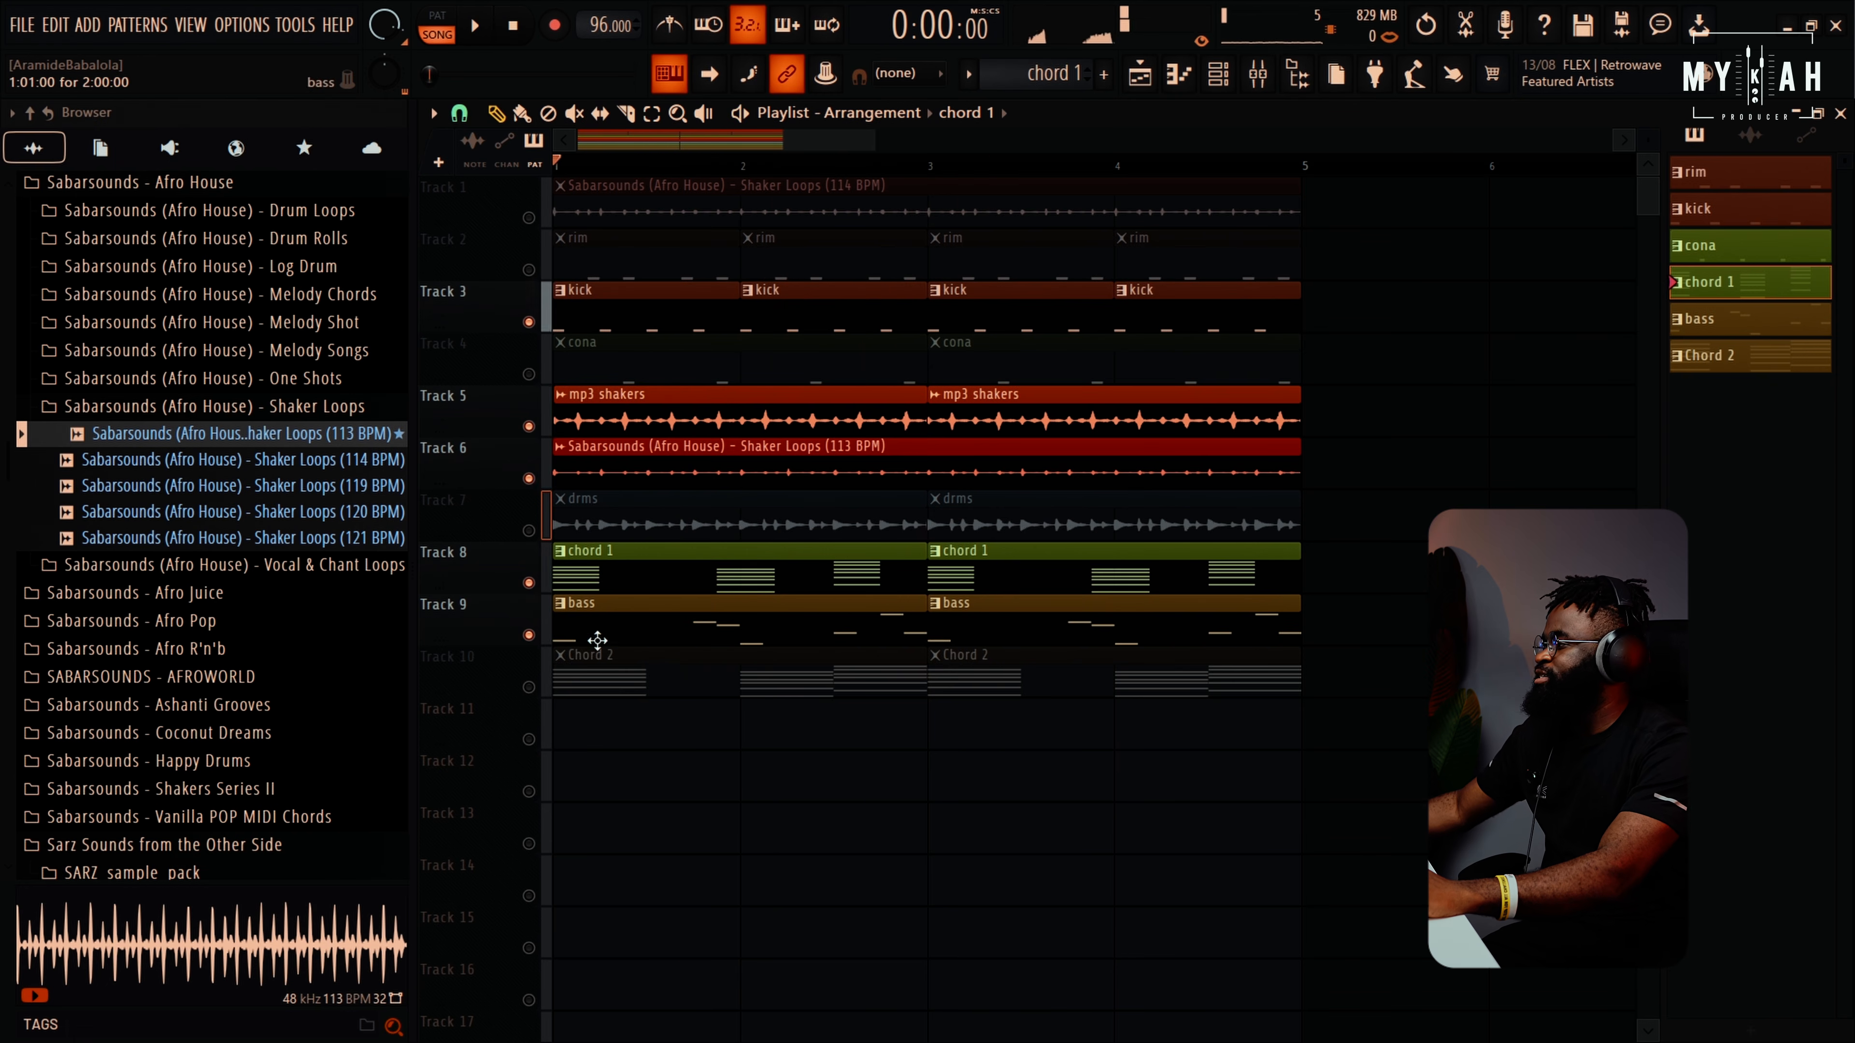
# Solo the Chord 2 track, Track 10, and play the progression on its own
pyautogui.keyDown('ctrl'); pyautogui.click(529, 687); pyautogui.keyUp('ctrl')
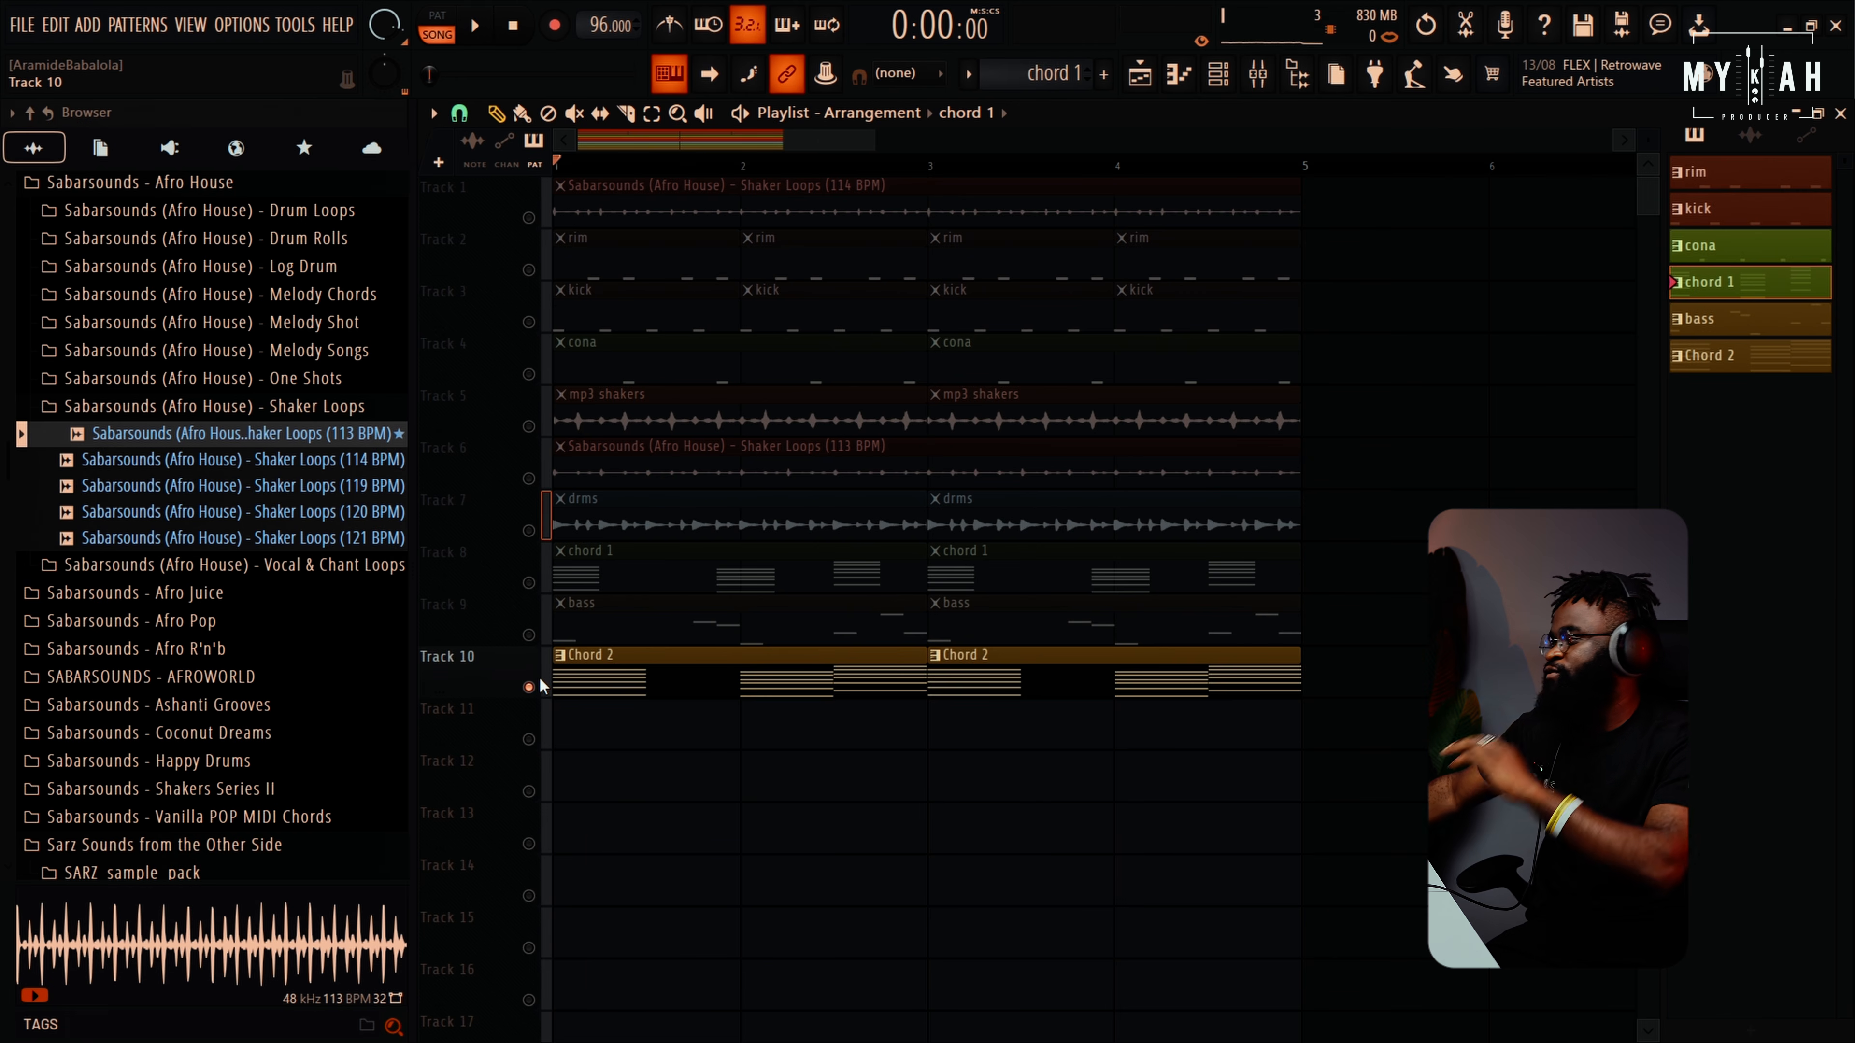
pyautogui.press('space')
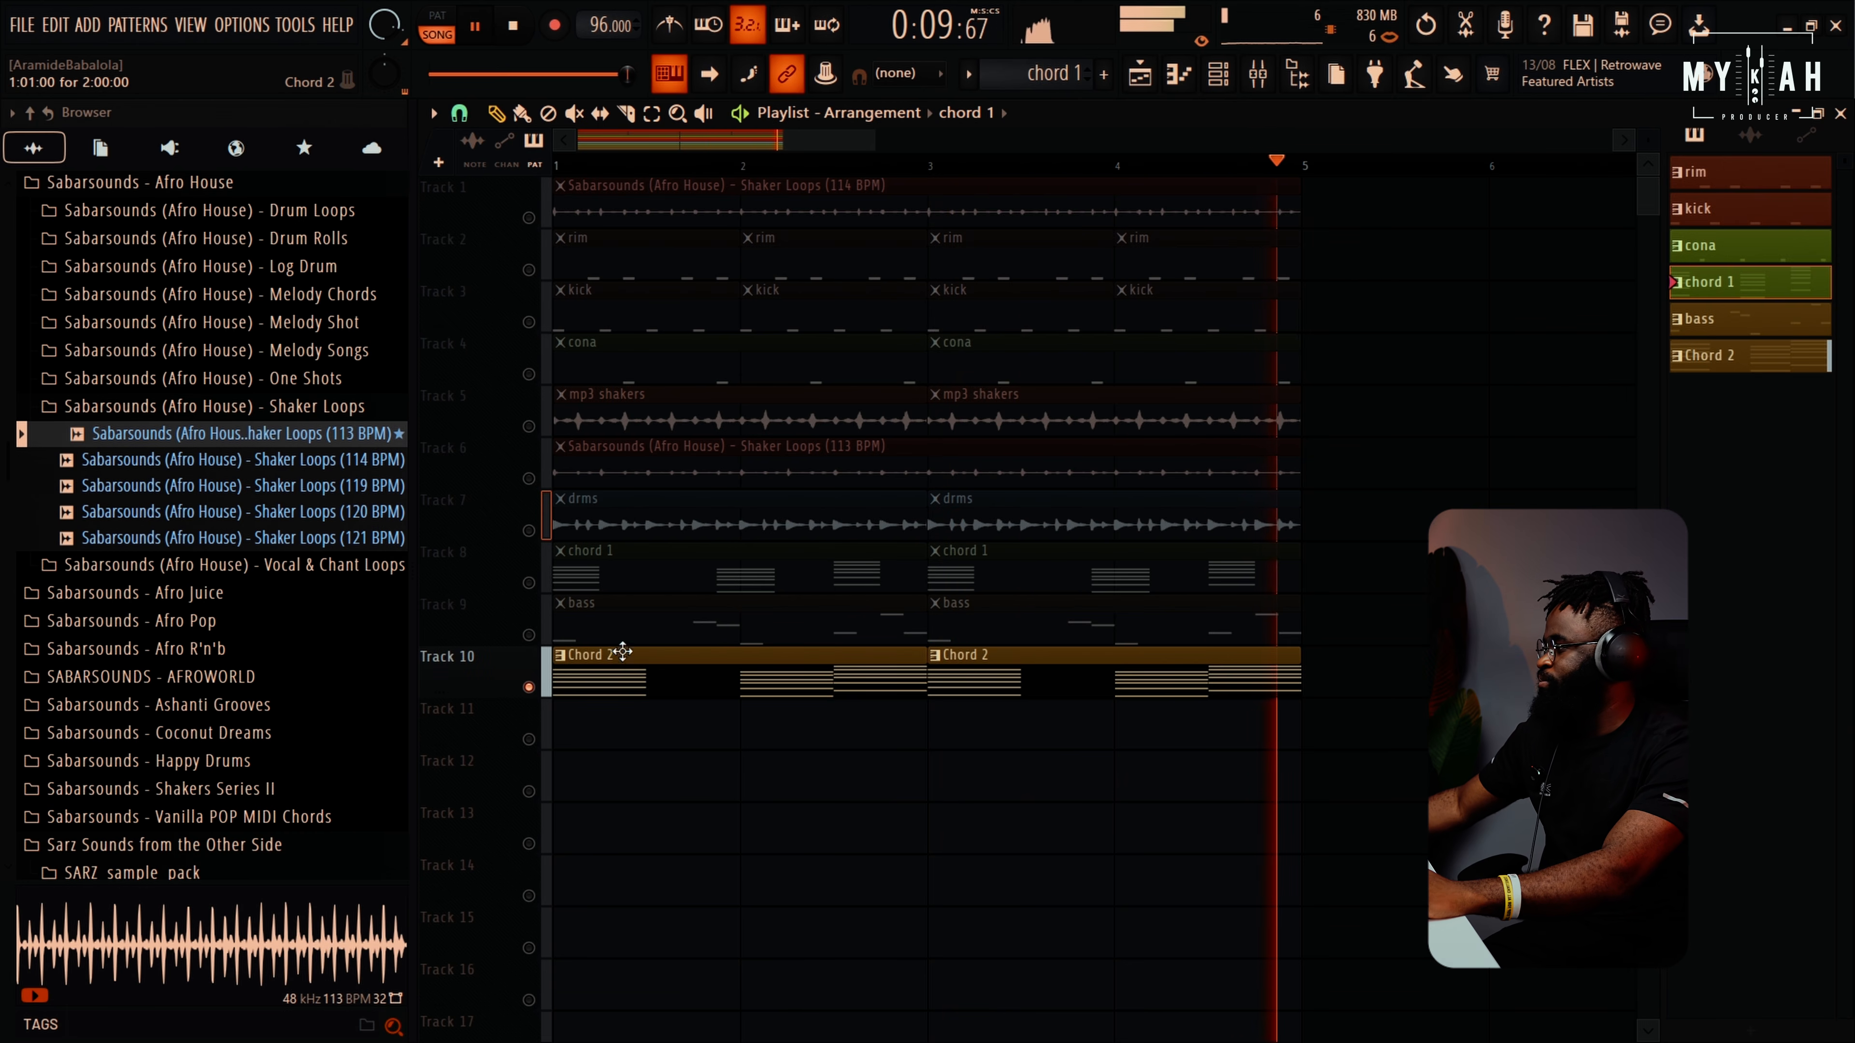
pyautogui.press('space')
# Unmute the shaker, cona, rim and kick tracks, Tracks 2 to 6, and play them together with Chord 2
pyautogui.moveTo(529, 479); pyautogui.dragTo(536, 380)
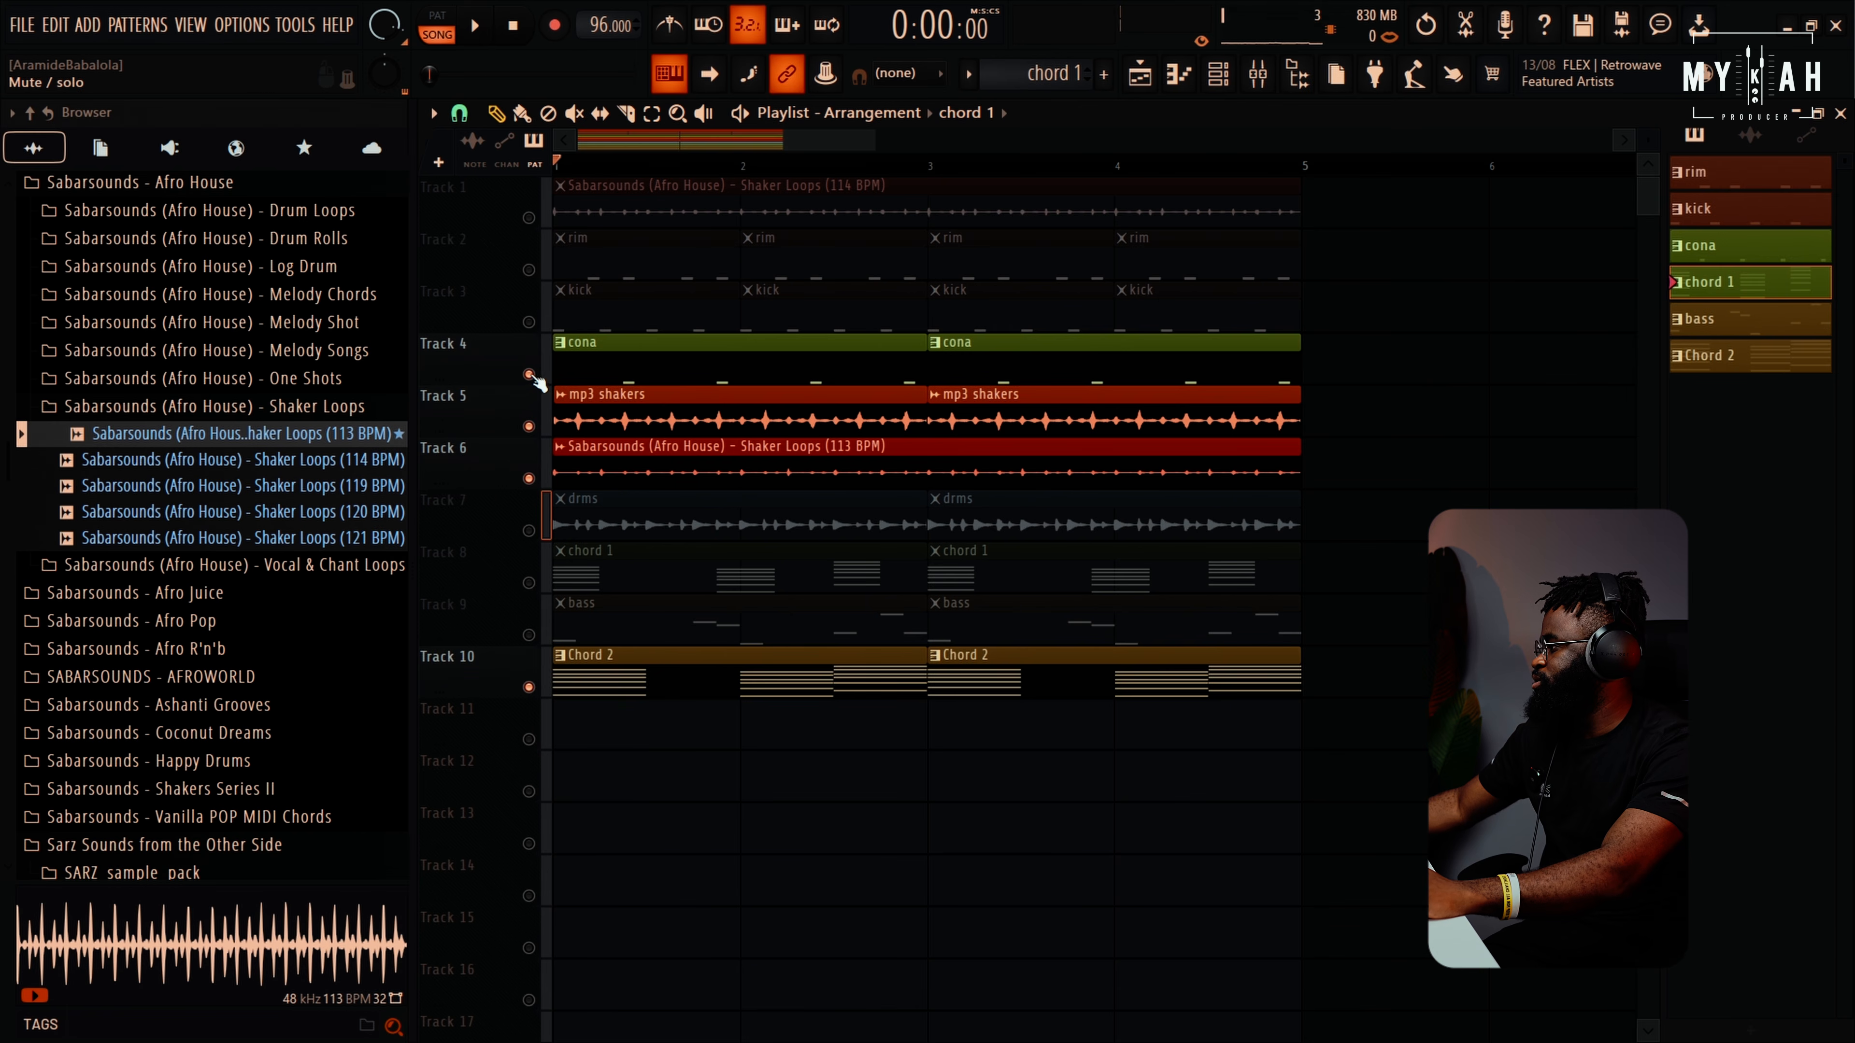
pyautogui.press('space')
pyautogui.click(529, 270)
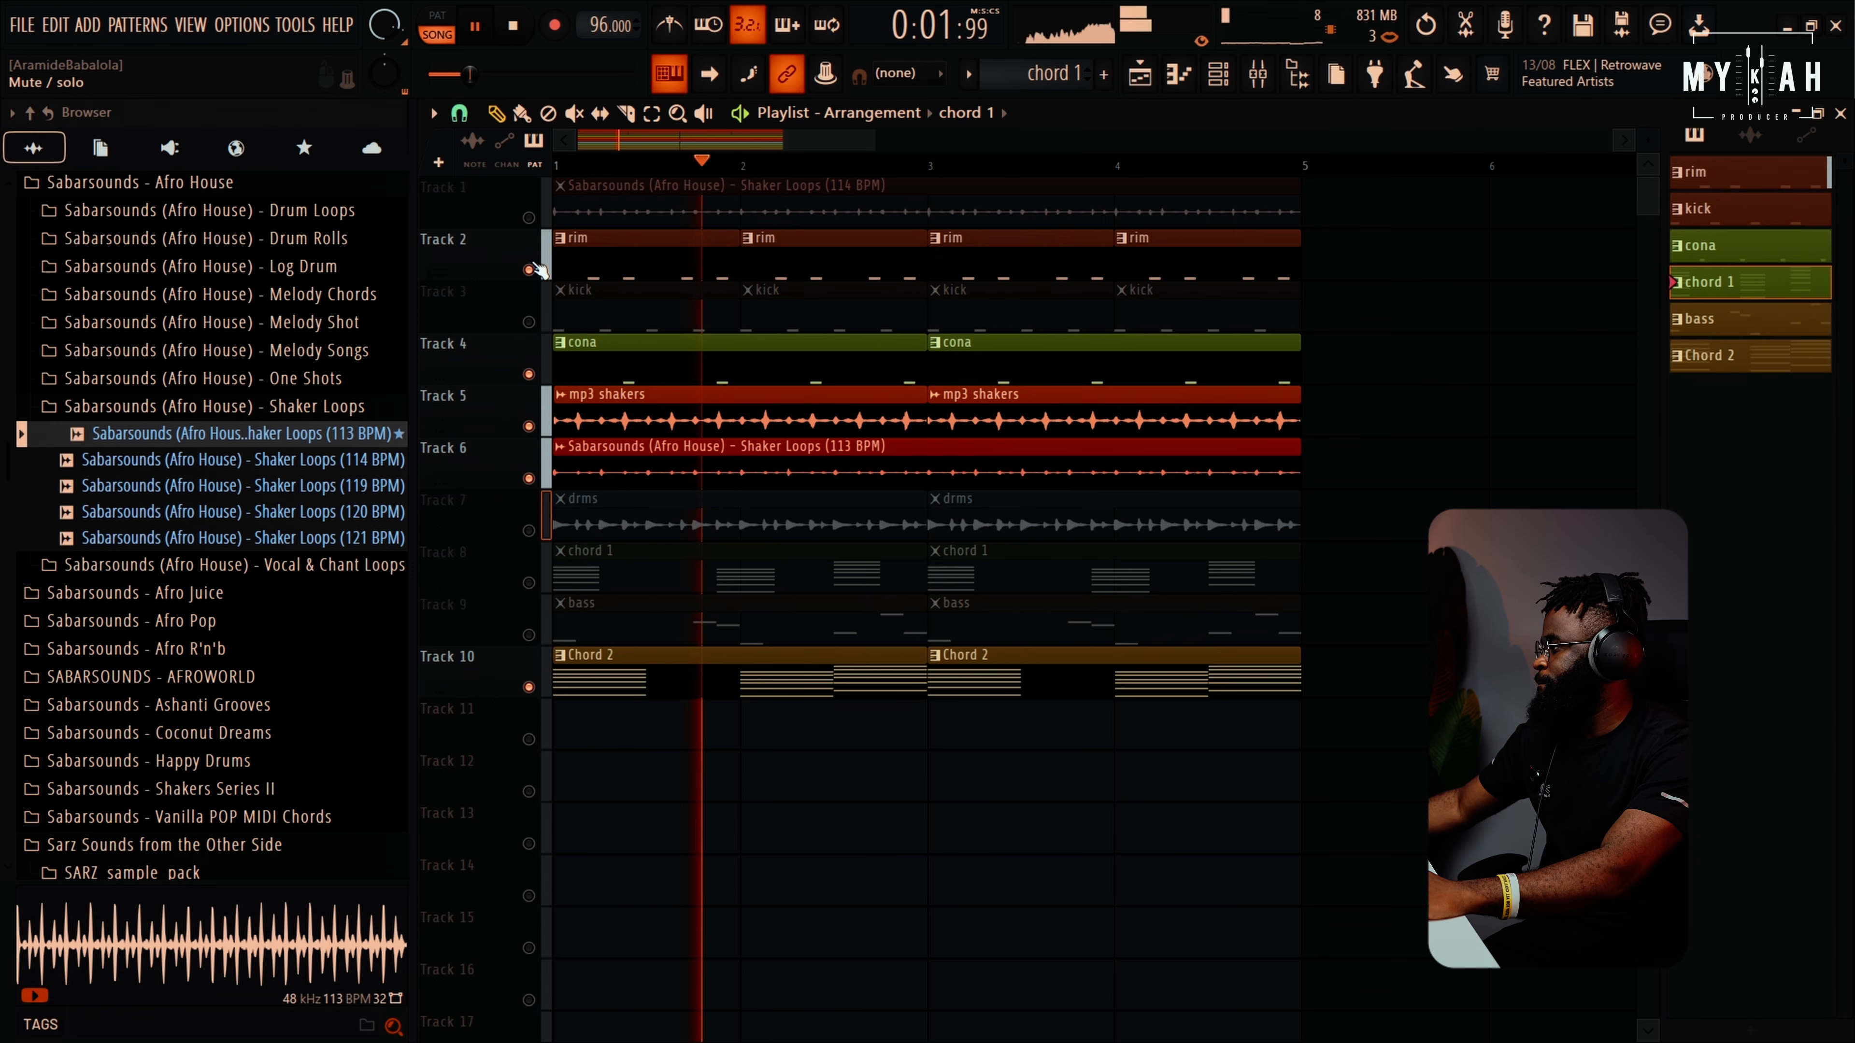
pyautogui.click(531, 323)
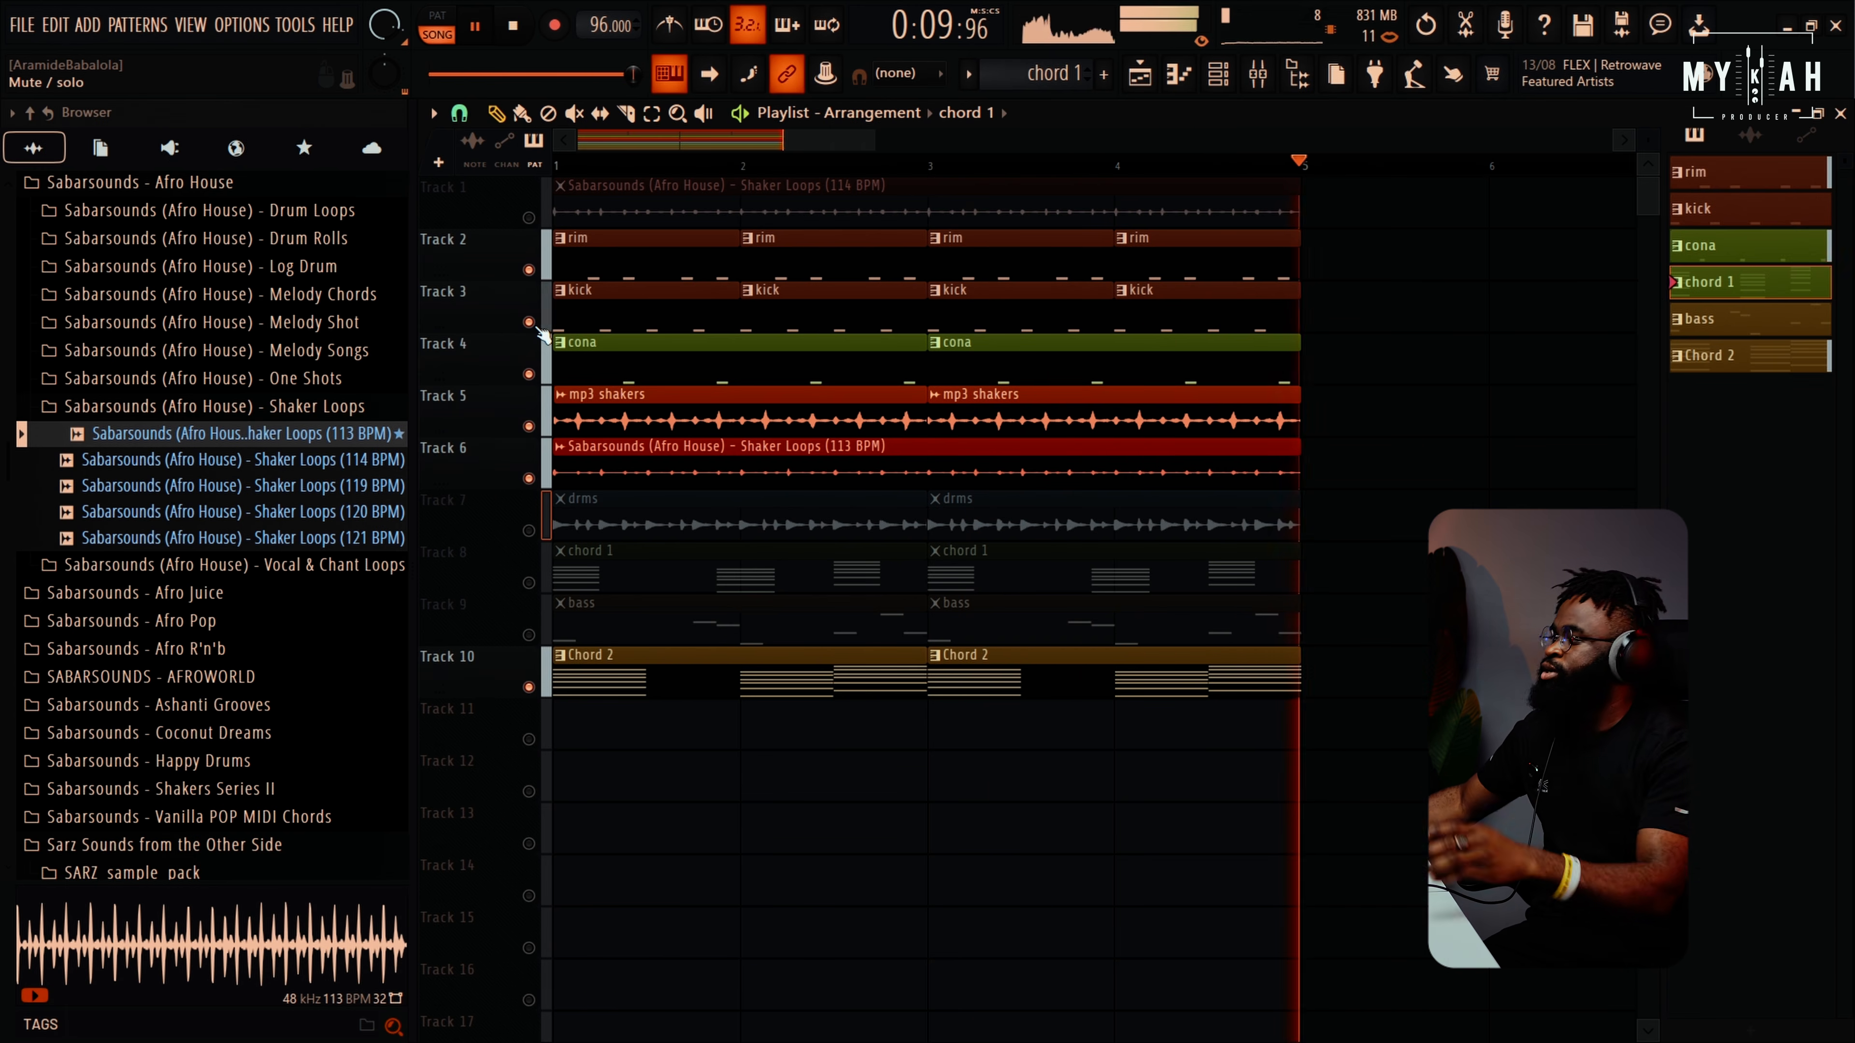
pyautogui.press('space')
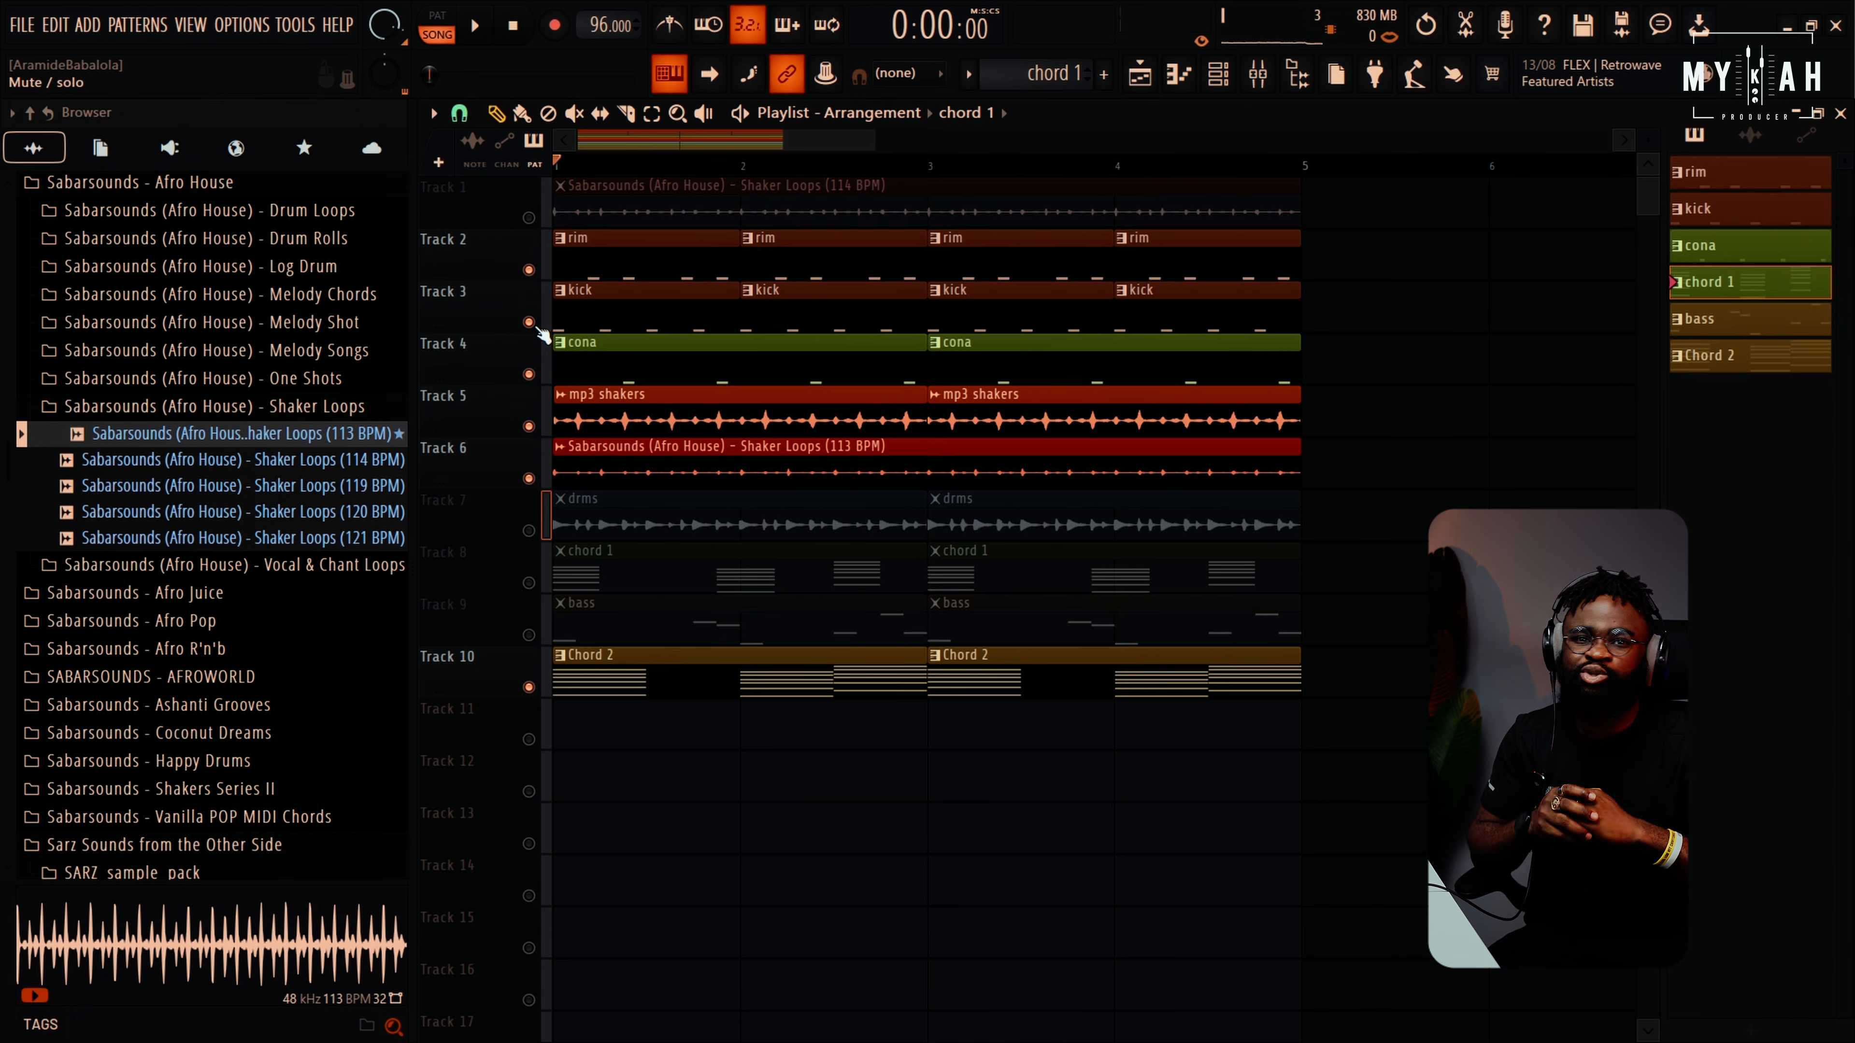